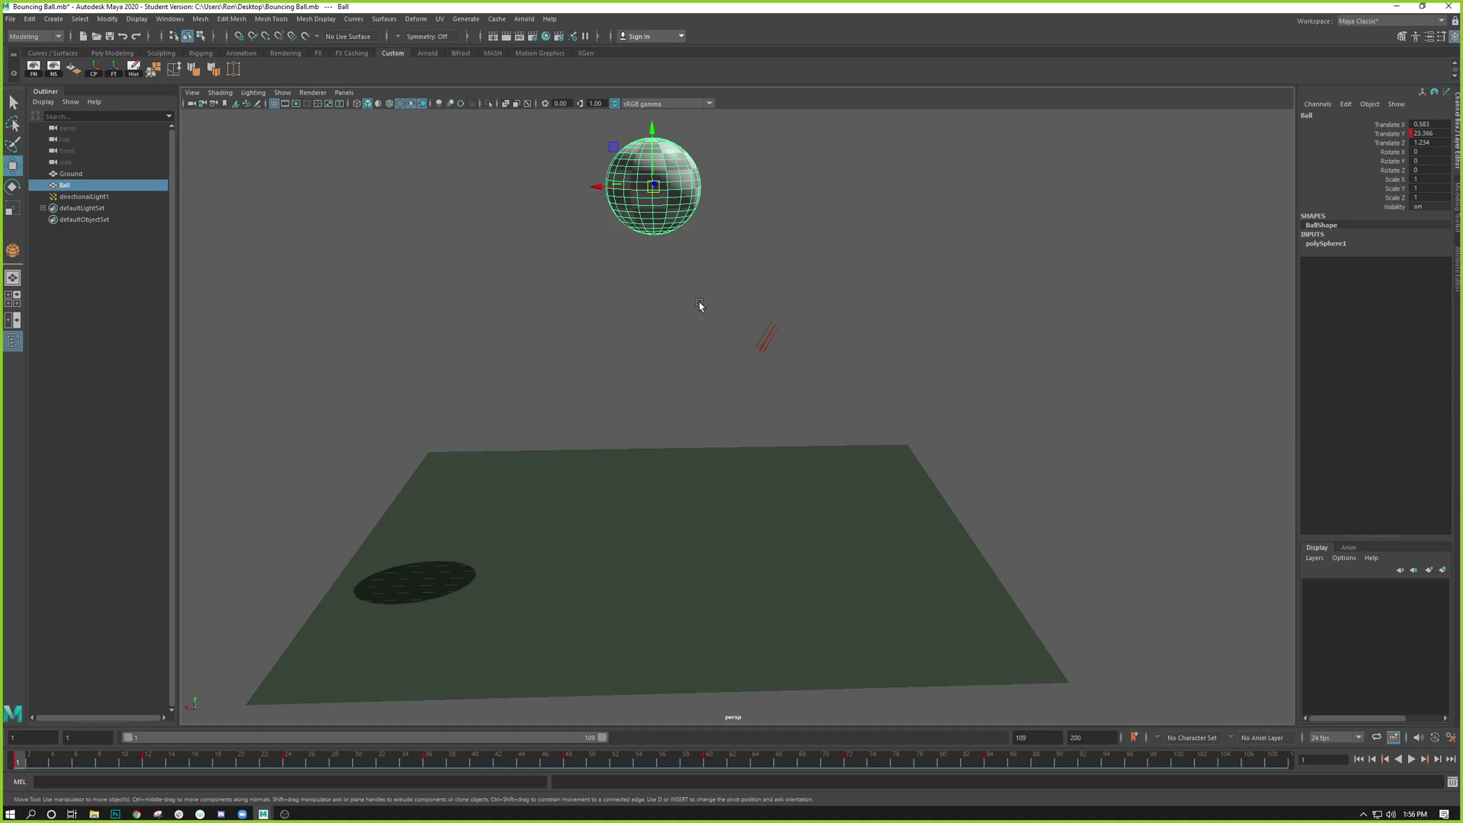
# - Play the ball's bounce animation and scrub through its first frames, stopping at frame 21
pyautogui.hotkey('alt', 'v')
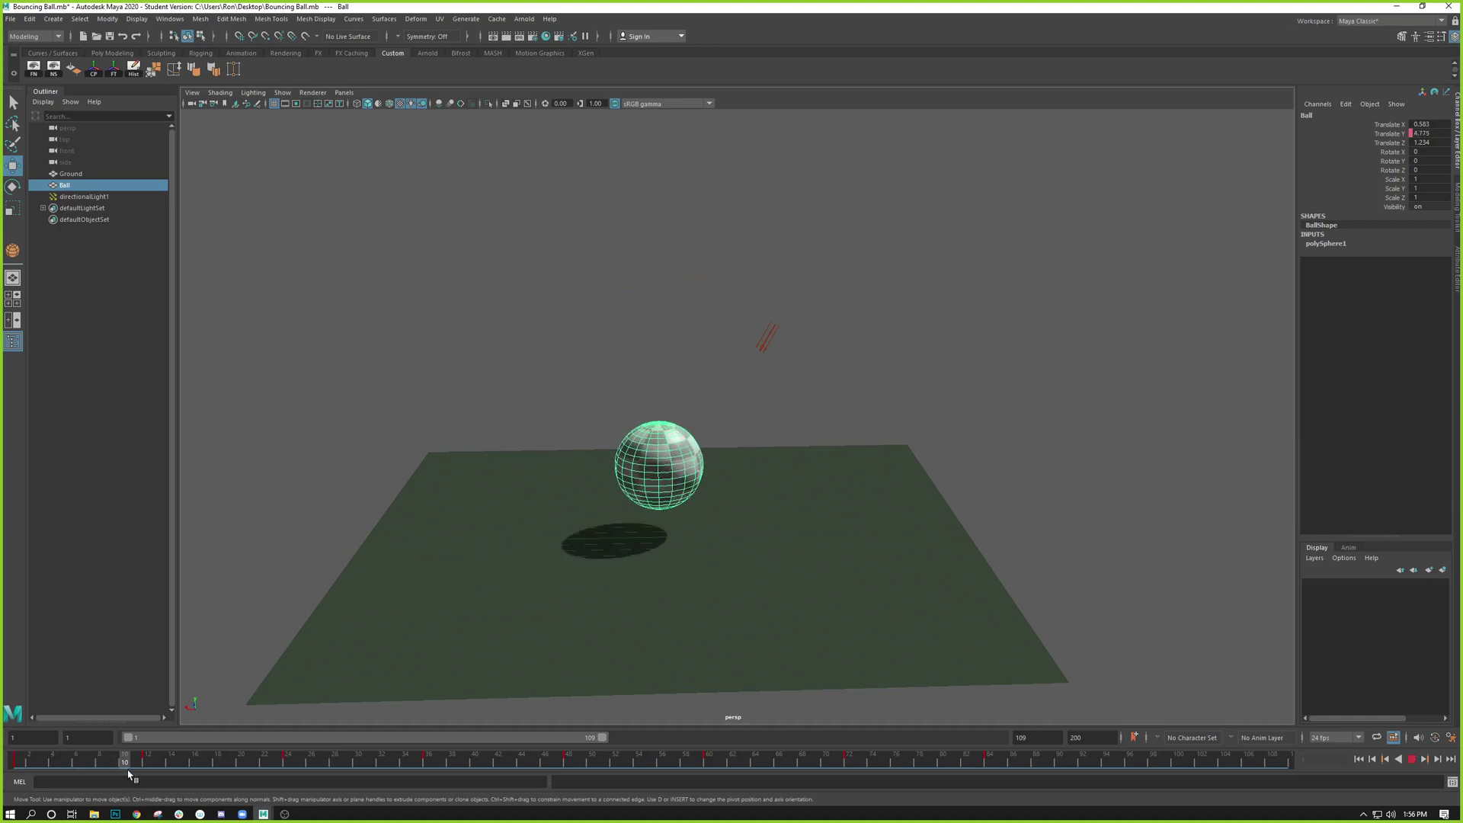
pyautogui.moveTo(172, 777); pyautogui.dragTo(288, 775)
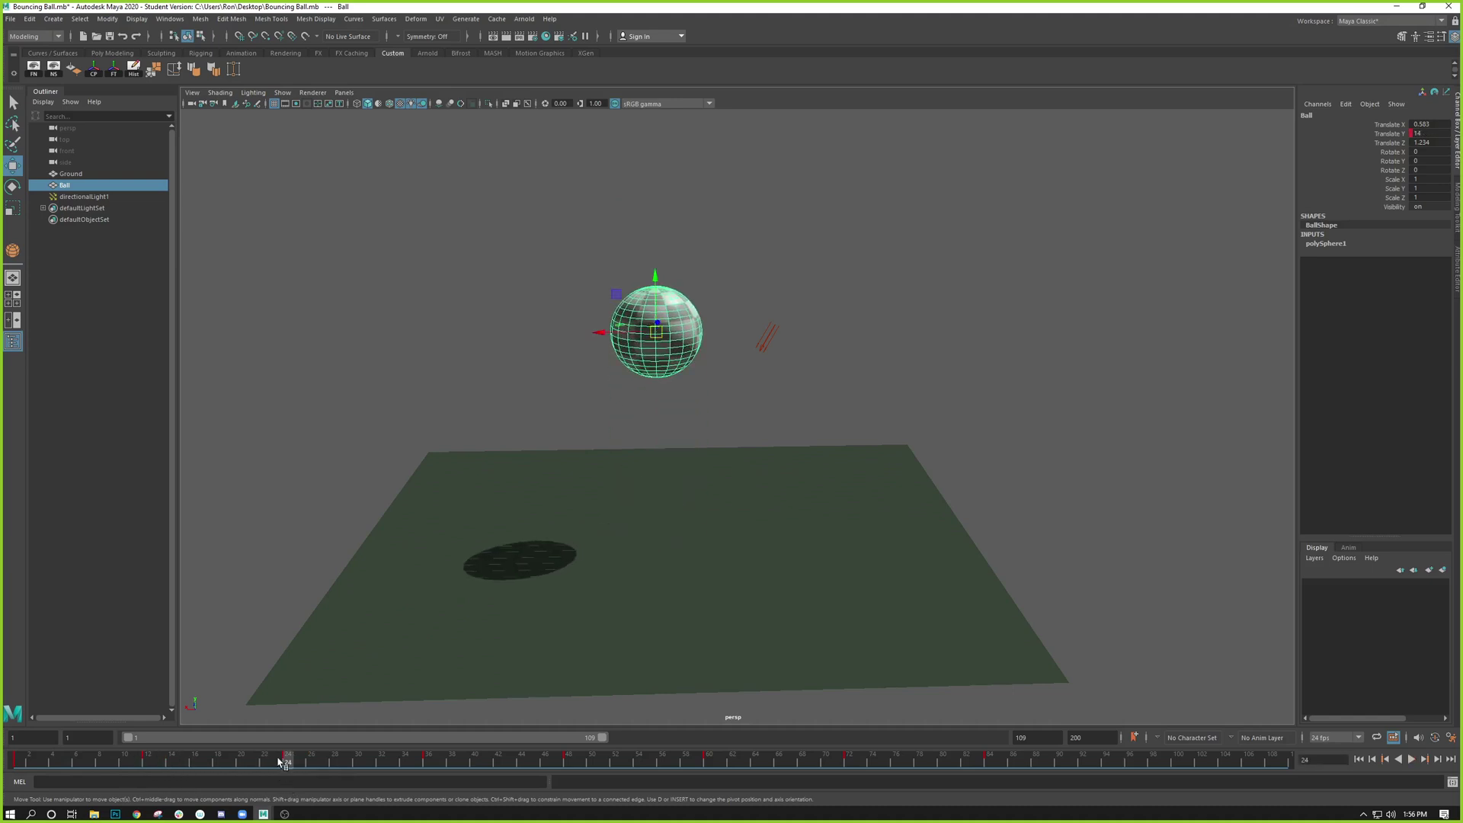
pyautogui.moveTo(280, 761)
pyautogui.mouseDown()
pyautogui.moveTo(51, 790)
pyautogui.moveTo(145, 765)
pyautogui.moveTo(254, 766)
pyautogui.mouseUp()
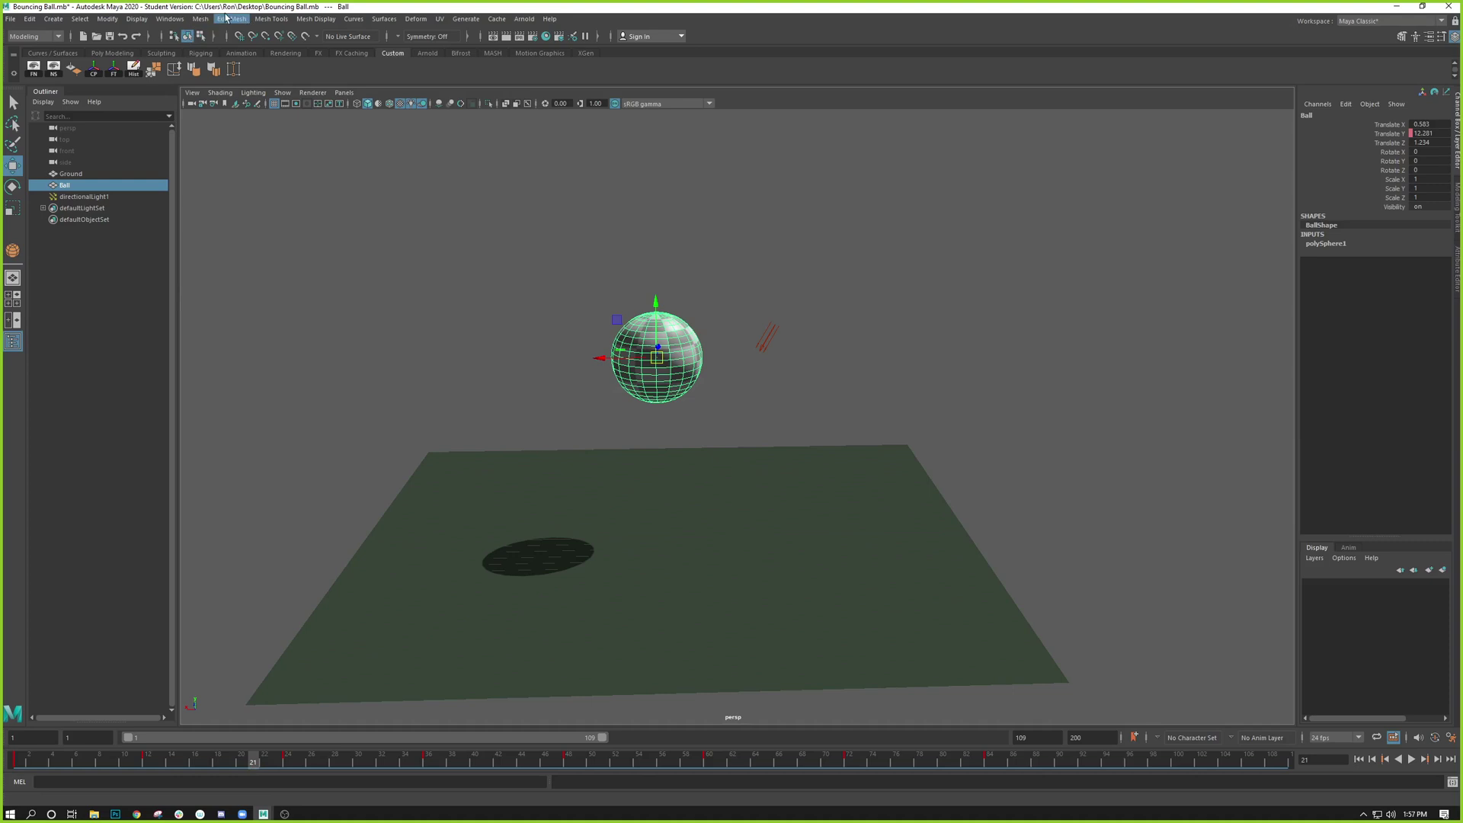
# - Open the Graph Editor for the ball and move its window aside so the ball can be seen in the viewport
pyautogui.click(181, 22)
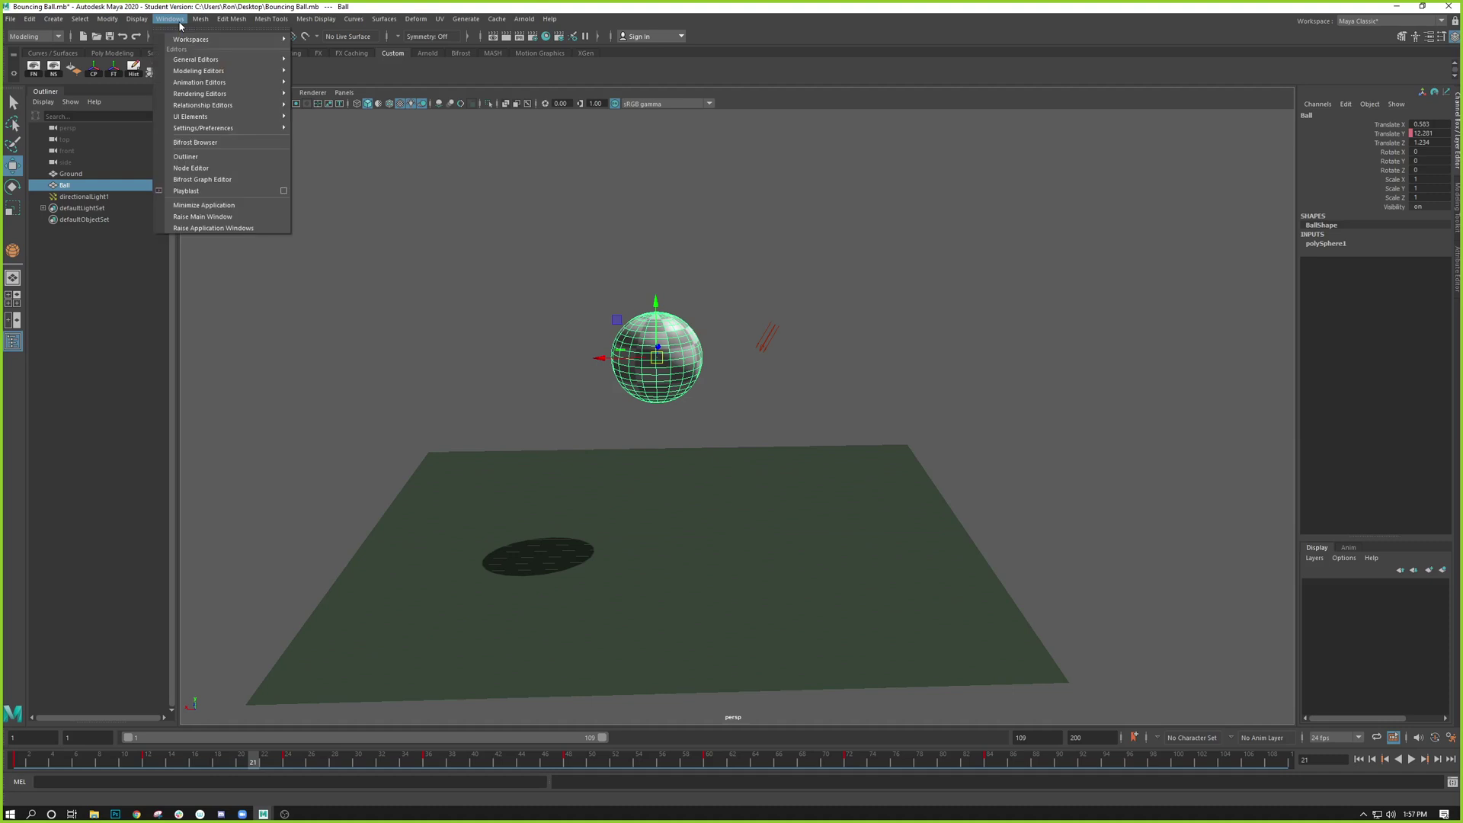
pyautogui.moveTo(213, 82)
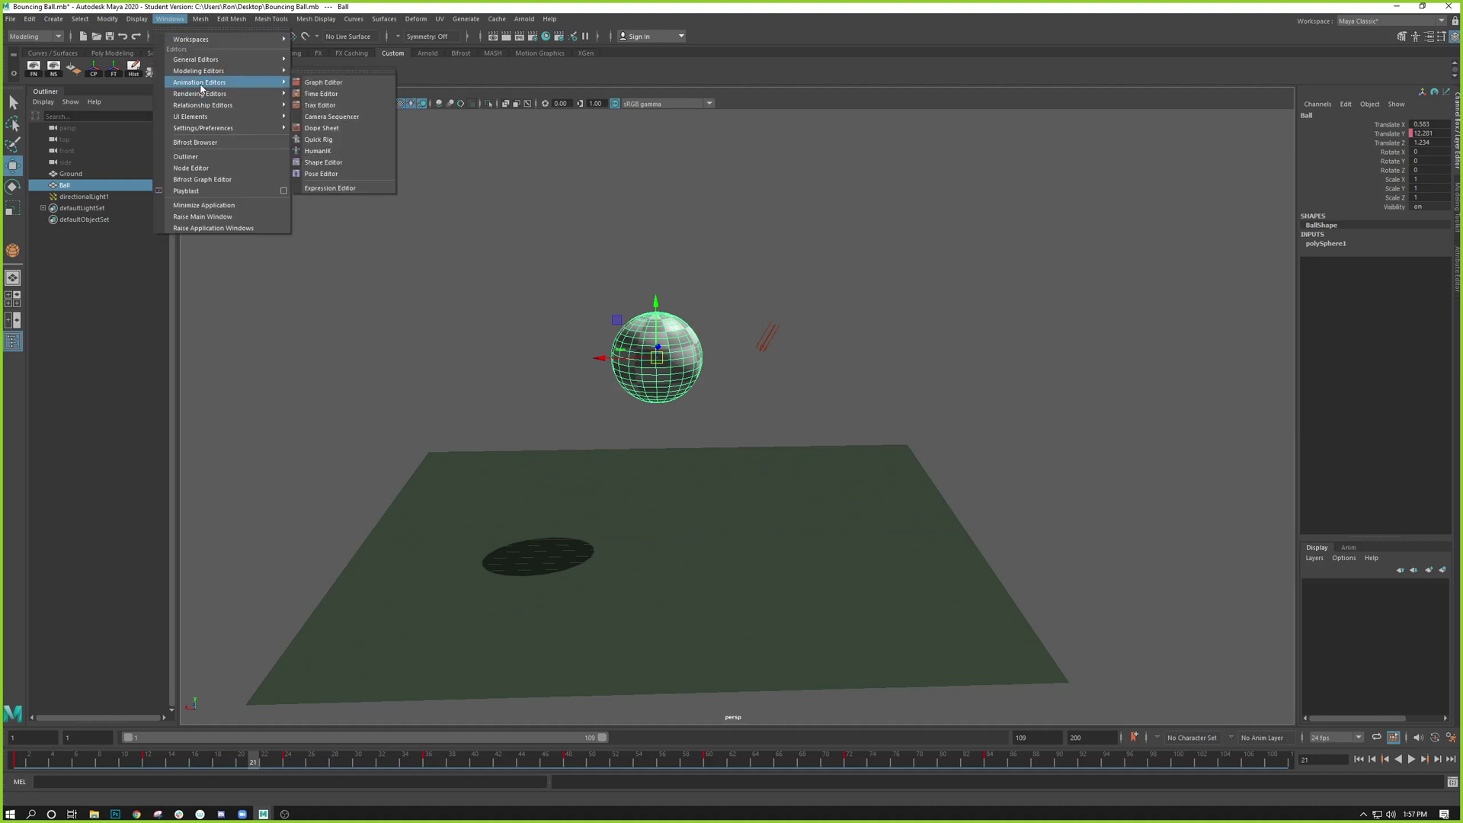
pyautogui.click(321, 82)
pyautogui.moveTo(406, 203); pyautogui.dragTo(387, 127)
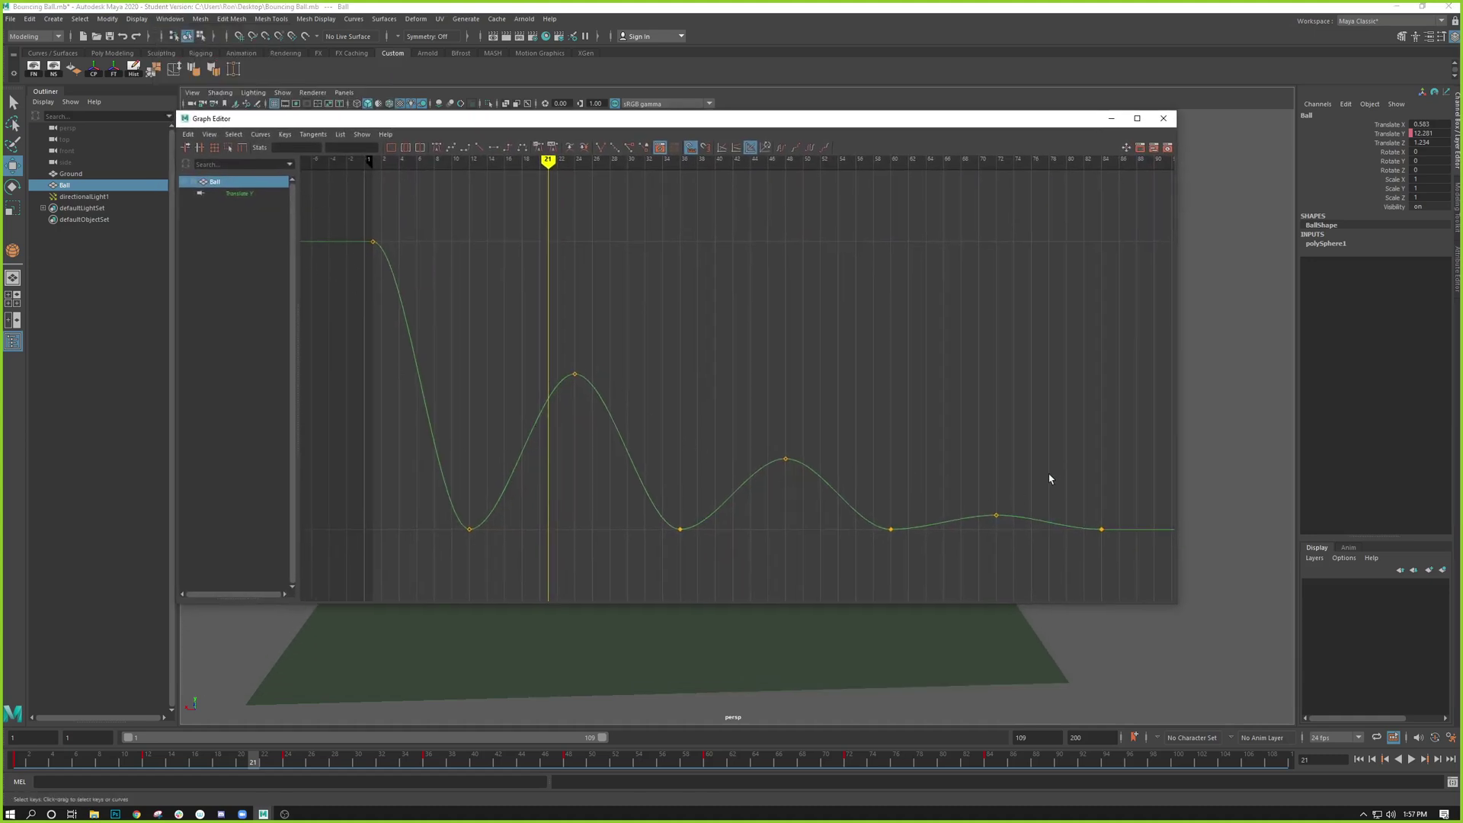
pyautogui.moveTo(966, 122); pyautogui.dragTo(914, 176)
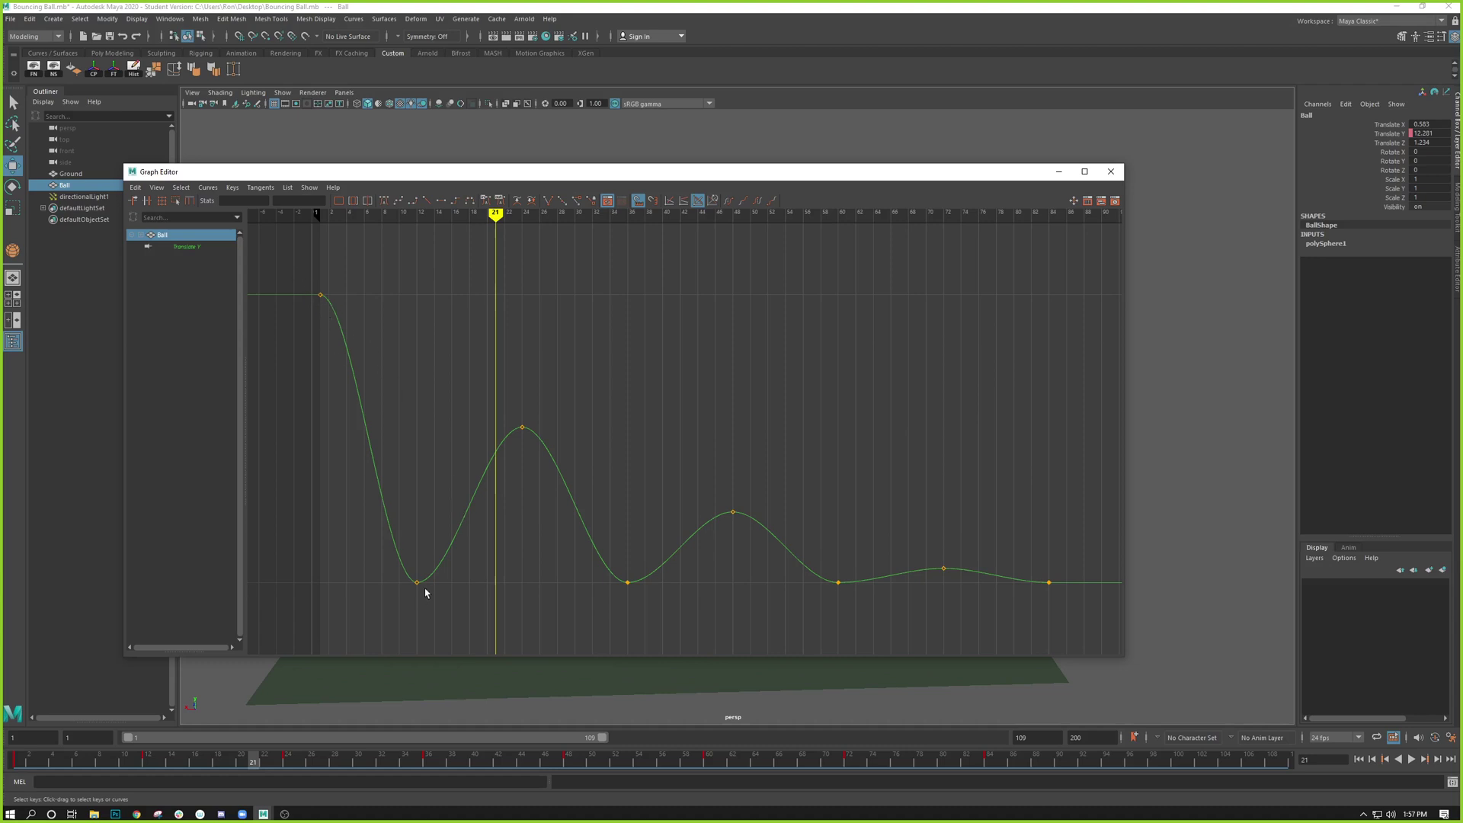
pyautogui.moveTo(540, 175); pyautogui.dragTo(1214, 136)
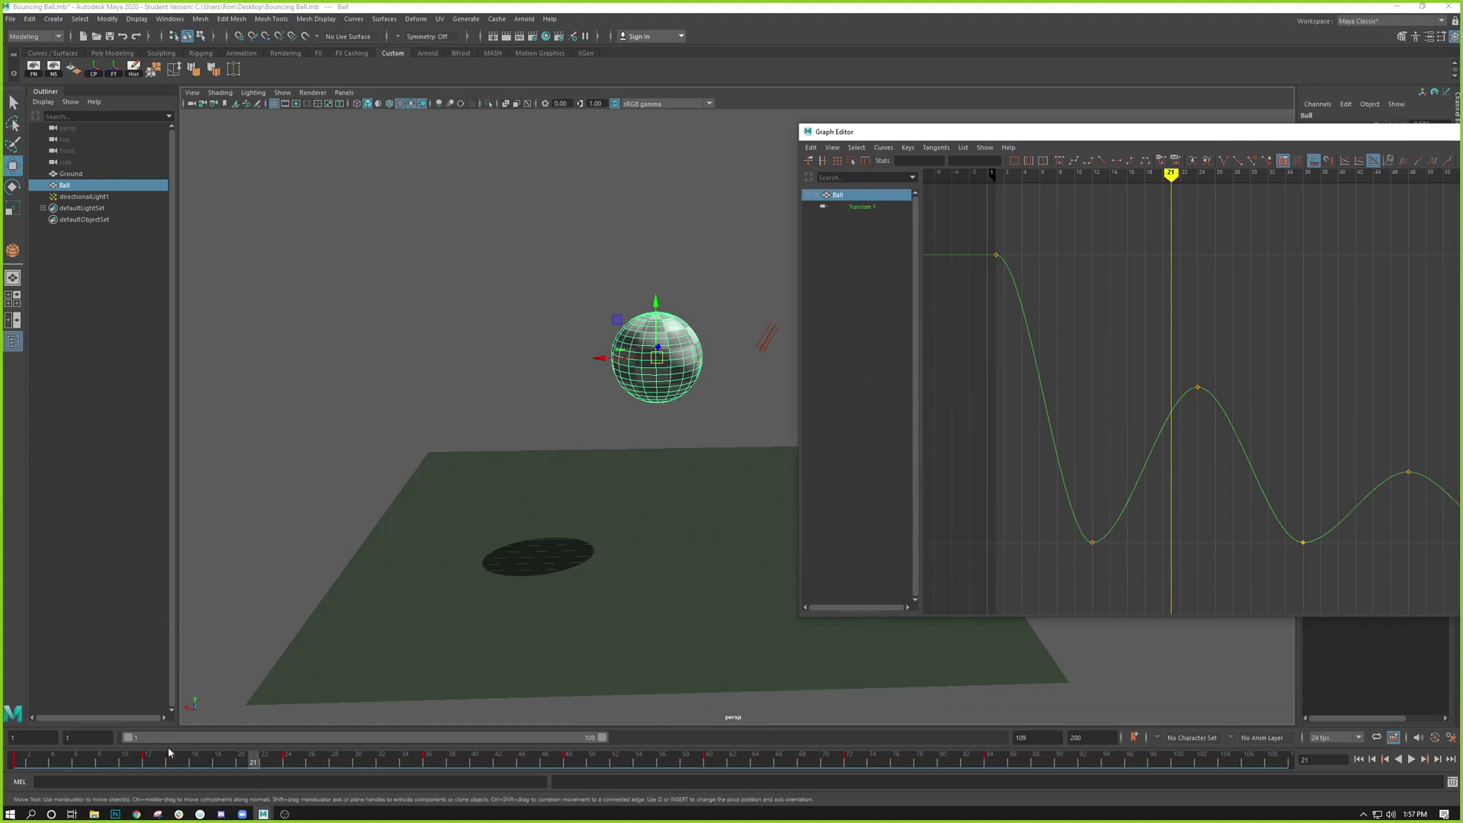
# - Scrub through the bounce to compare the ball's motion with its Translate Y curve, stopping at frame 8
pyautogui.moveTo(163, 758)
pyautogui.mouseDown()
pyautogui.moveTo(135, 768)
pyautogui.moveTo(156, 775)
pyautogui.moveTo(101, 773)
pyautogui.moveTo(288, 755)
pyautogui.moveTo(406, 762)
pyautogui.mouseUp()
pyautogui.moveTo(914, 131); pyautogui.dragTo(432, 118)
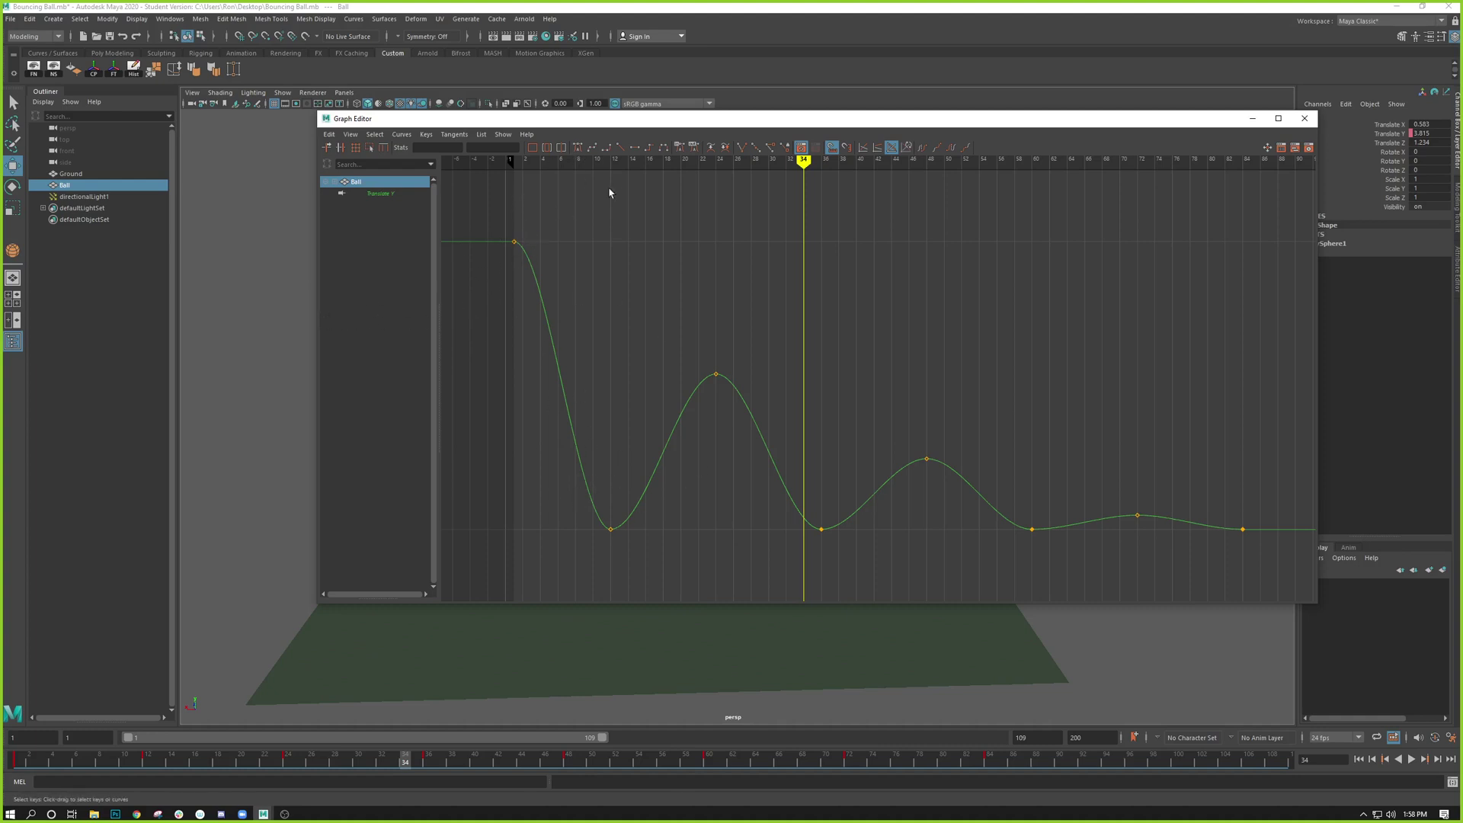
pyautogui.moveTo(797, 161)
pyautogui.mouseDown()
pyautogui.moveTo(611, 161)
pyautogui.moveTo(856, 161)
pyautogui.mouseUp()
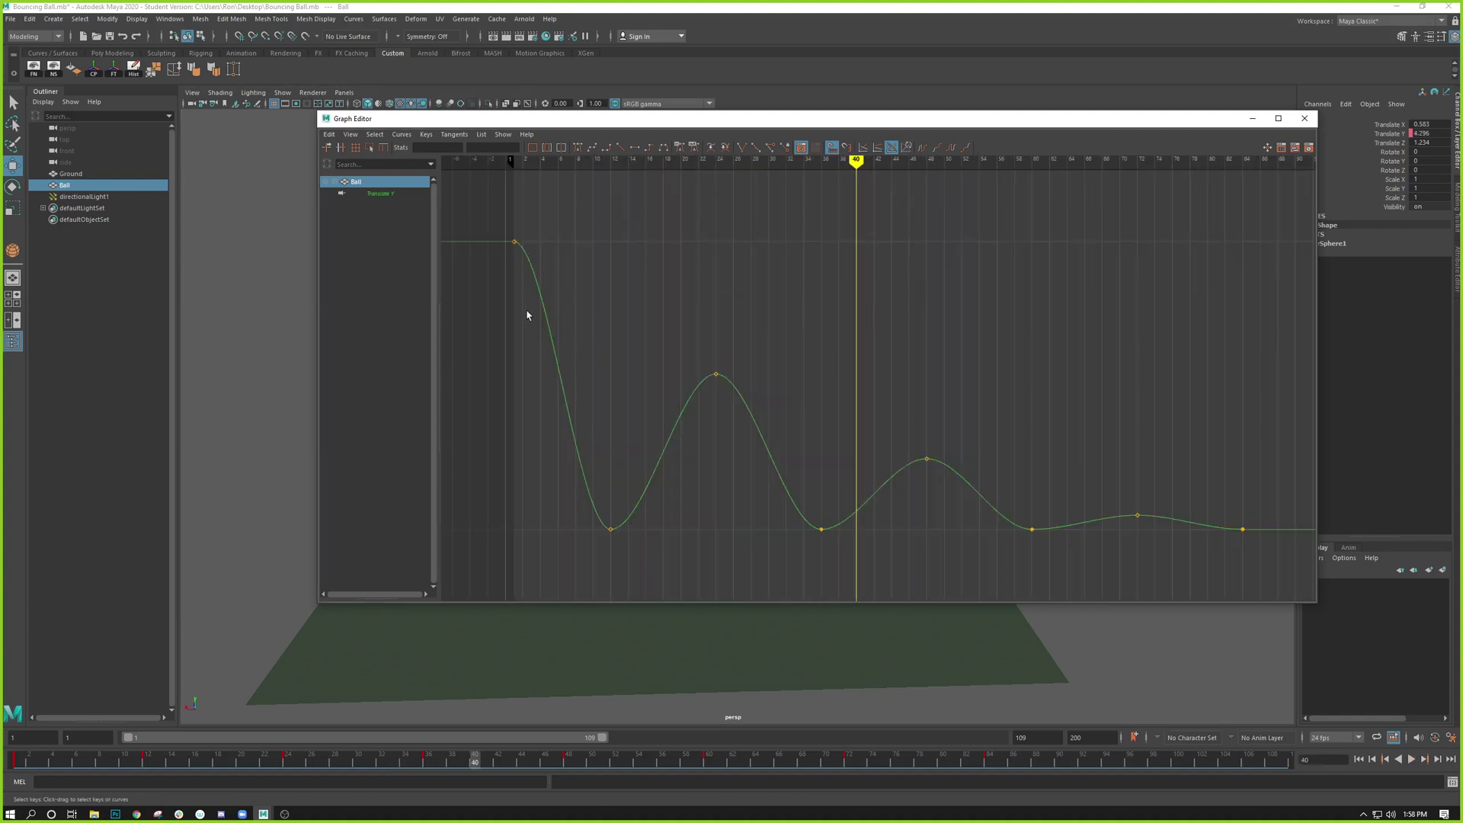
pyautogui.moveTo(852, 160)
pyautogui.mouseDown()
pyautogui.moveTo(503, 177)
pyautogui.moveTo(620, 222)
pyautogui.moveTo(759, 227)
pyautogui.moveTo(576, 245)
pyautogui.mouseUp()
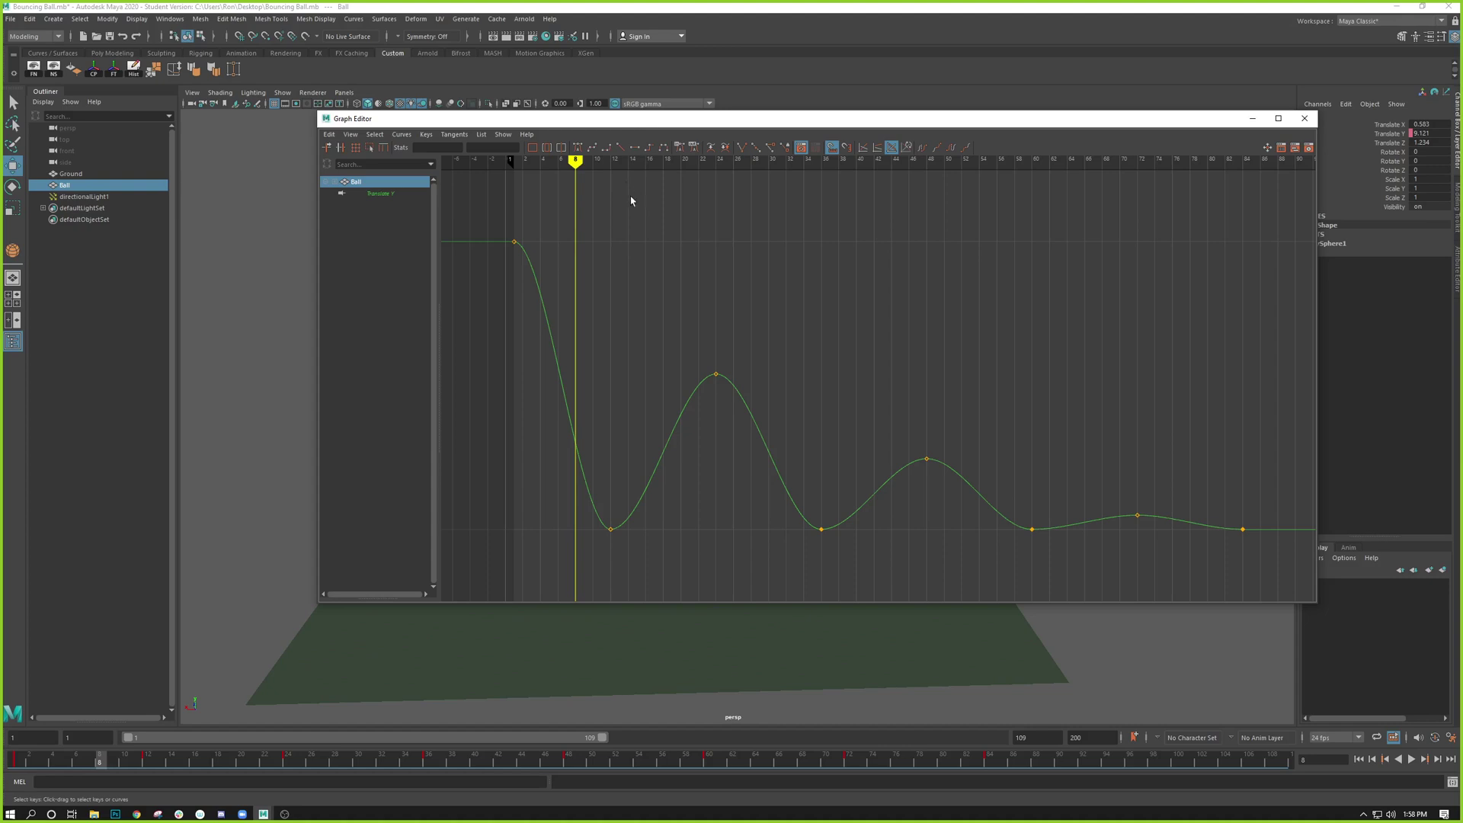
pyautogui.moveTo(594, 118); pyautogui.dragTo(564, 115)
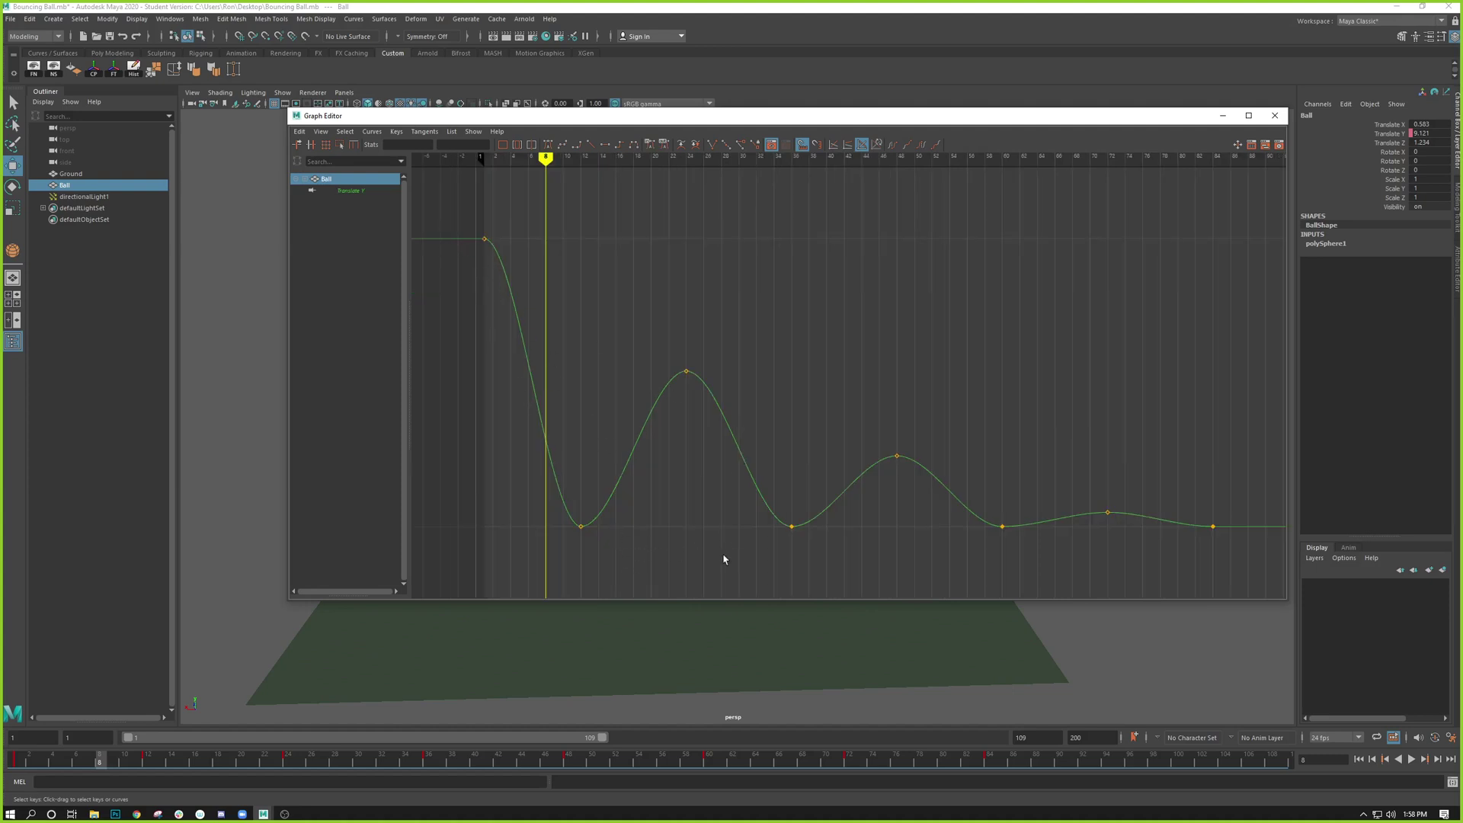
# - Select all keys on the ball's Translate Y curve, set their tangents to linear, and clear the selection
pyautogui.moveTo(564, 186); pyautogui.dragTo(632, 211)
pyautogui.moveTo(460, 188); pyautogui.dragTo(1238, 558)
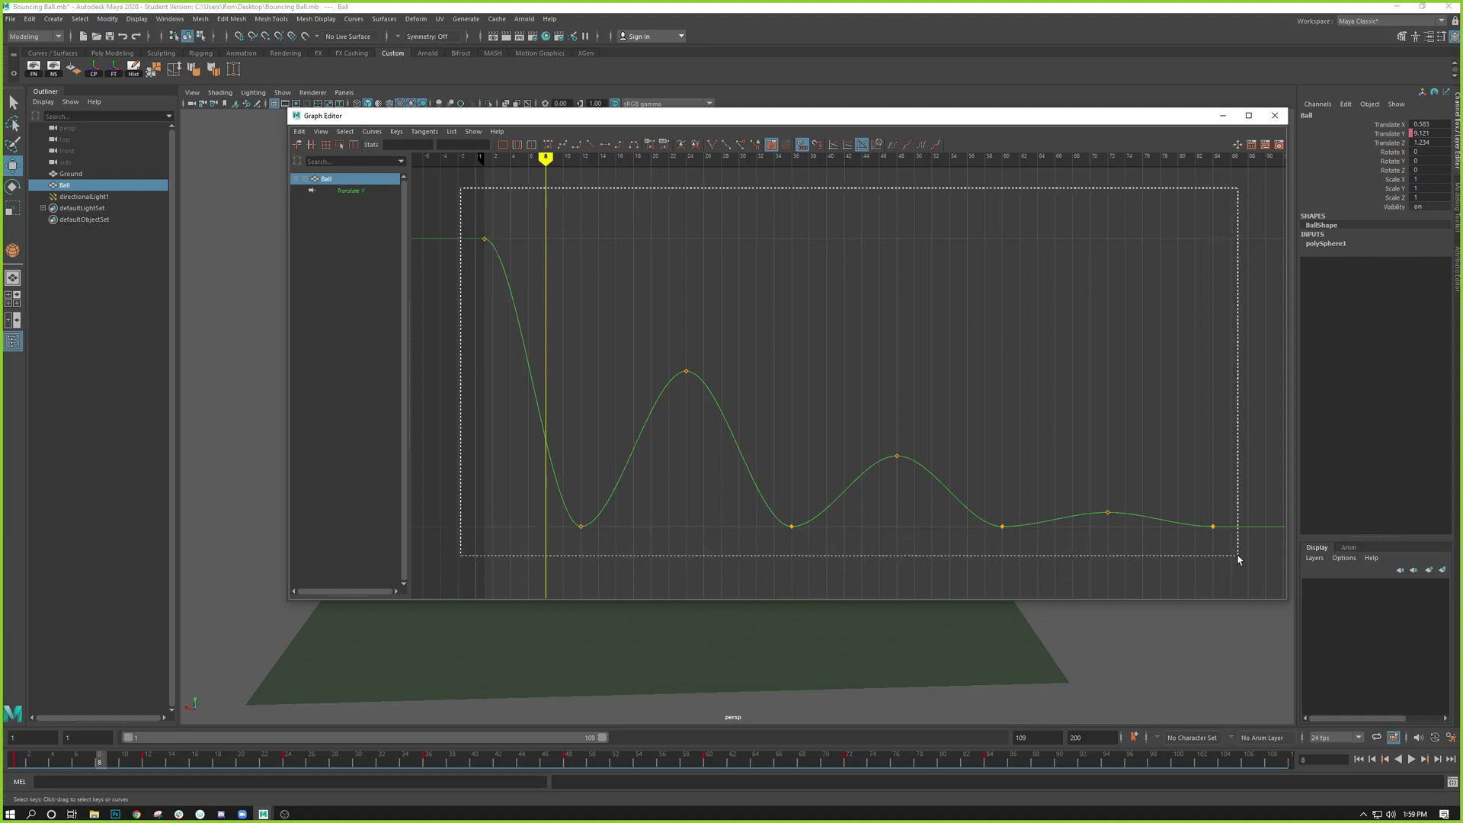
pyautogui.moveTo(1238, 559); pyautogui.dragTo(1238, 560)
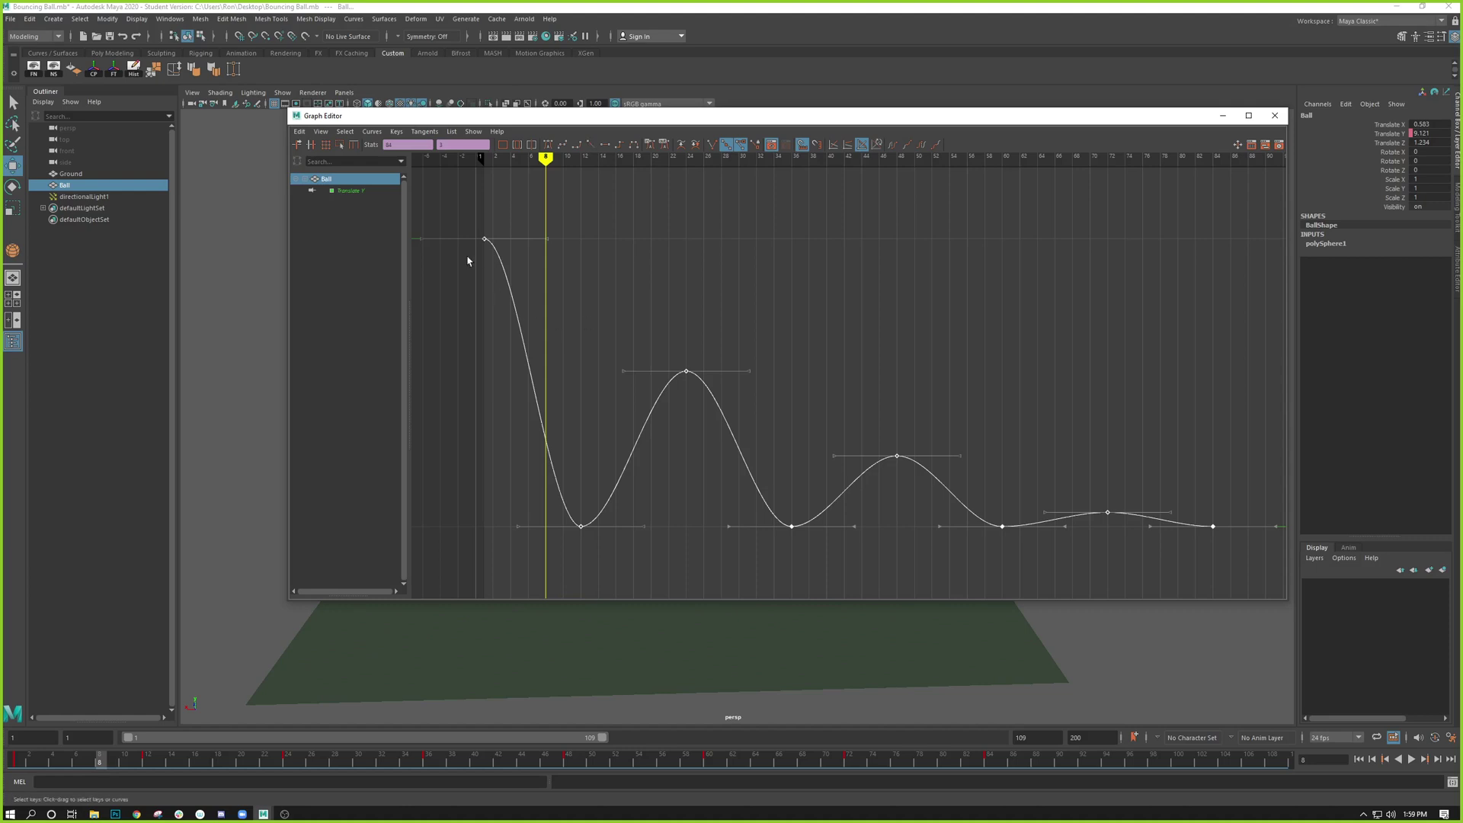
pyautogui.click(589, 146)
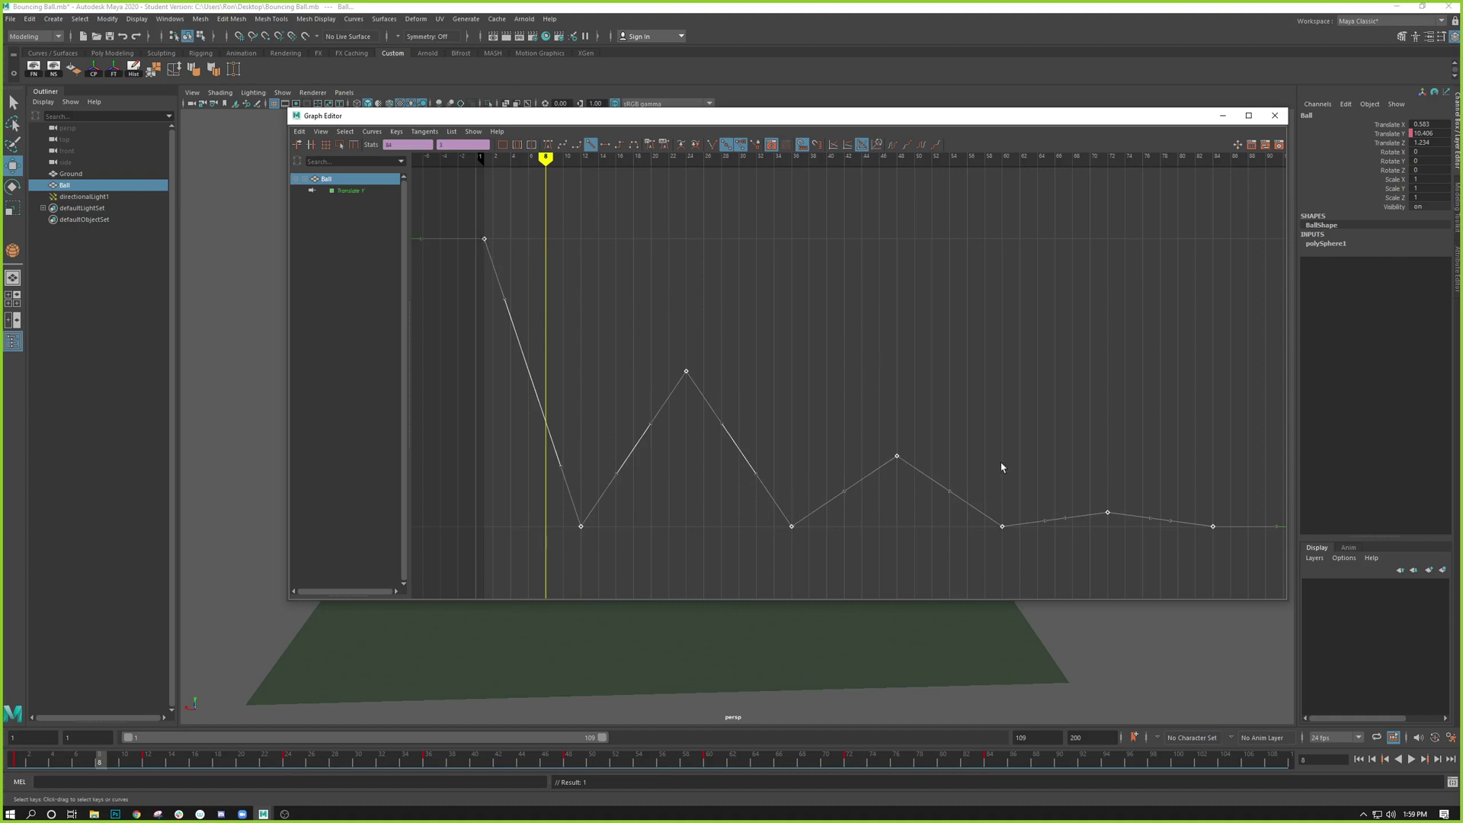
pyautogui.click(983, 354)
# - Uncover the viewport and play the animation from the start to check the bounce with linear tangents
pyautogui.moveTo(802, 115); pyautogui.dragTo(674, 654)
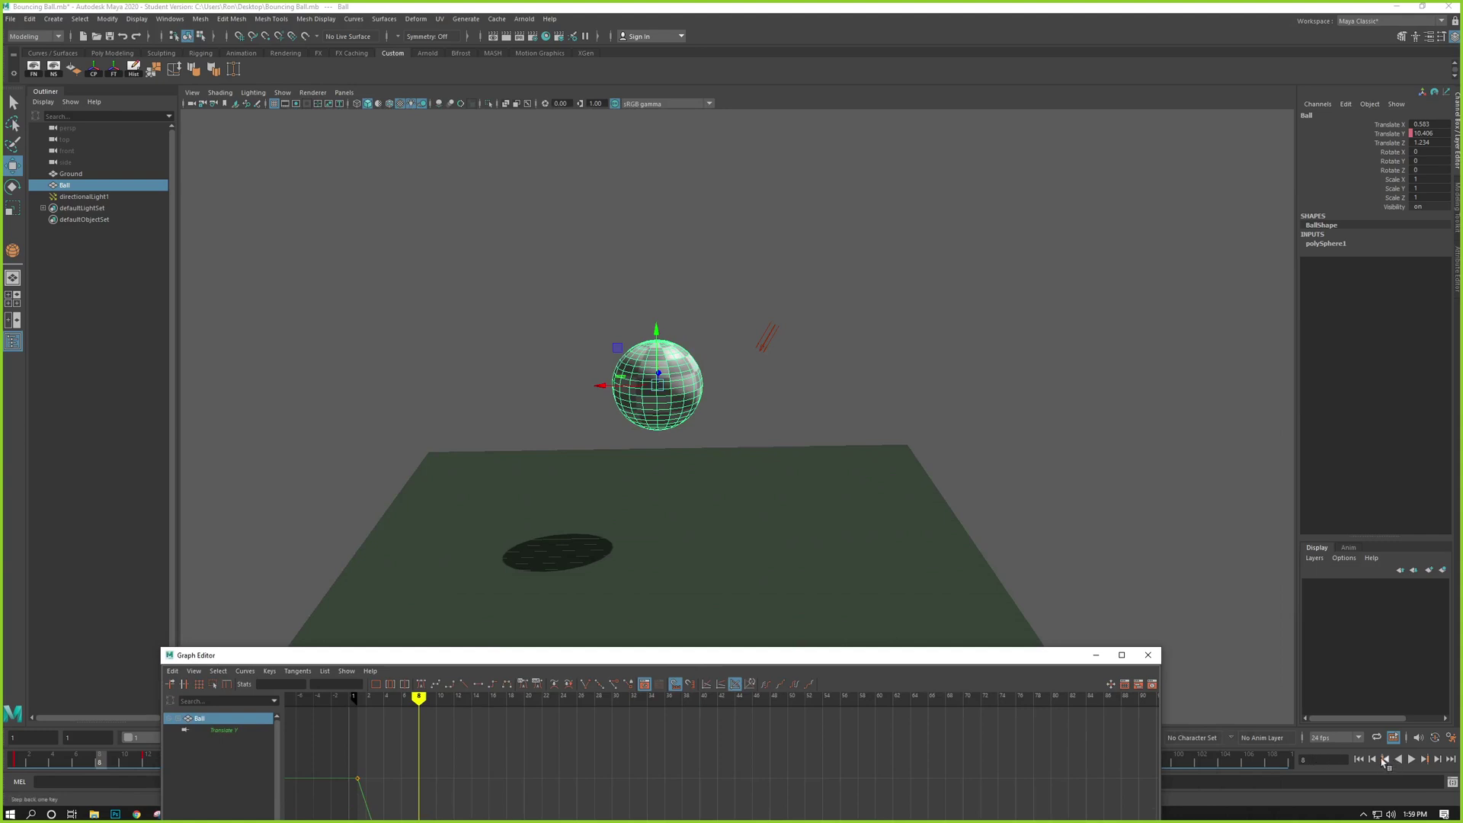
pyautogui.click(1370, 760)
pyautogui.click(1410, 762)
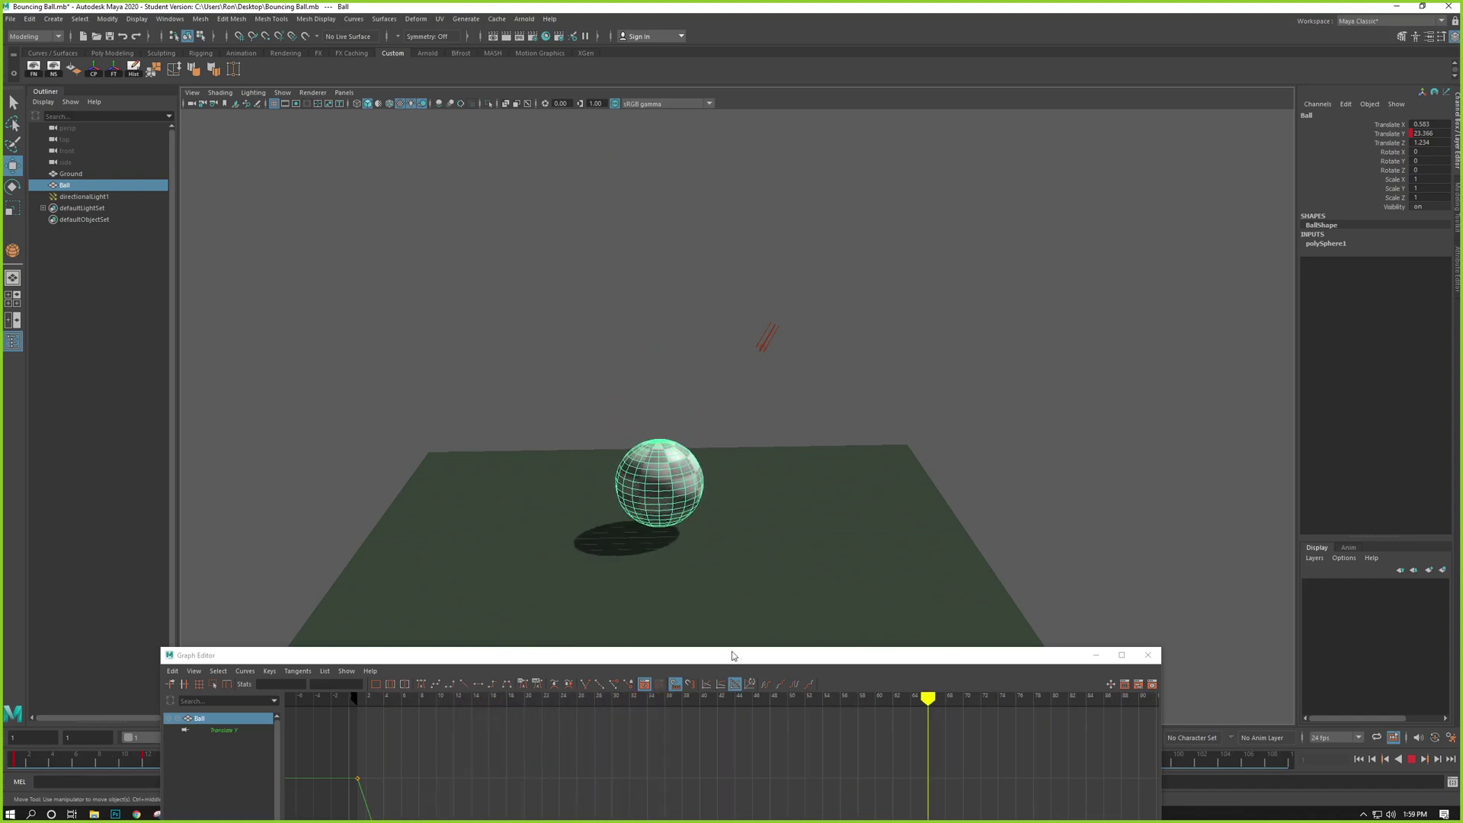
pyautogui.click(1411, 759)
# - Examine the bounce peak keys and the ground contact keys on the Translate Y curve by selecting them in turn
pyautogui.moveTo(800, 659); pyautogui.dragTo(961, 182)
pyautogui.moveTo(755, 383); pyautogui.dragTo(876, 476)
pyautogui.keyDown('shift'); pyautogui.click(1016, 517); pyautogui.keyUp('shift')
pyautogui.press('w')
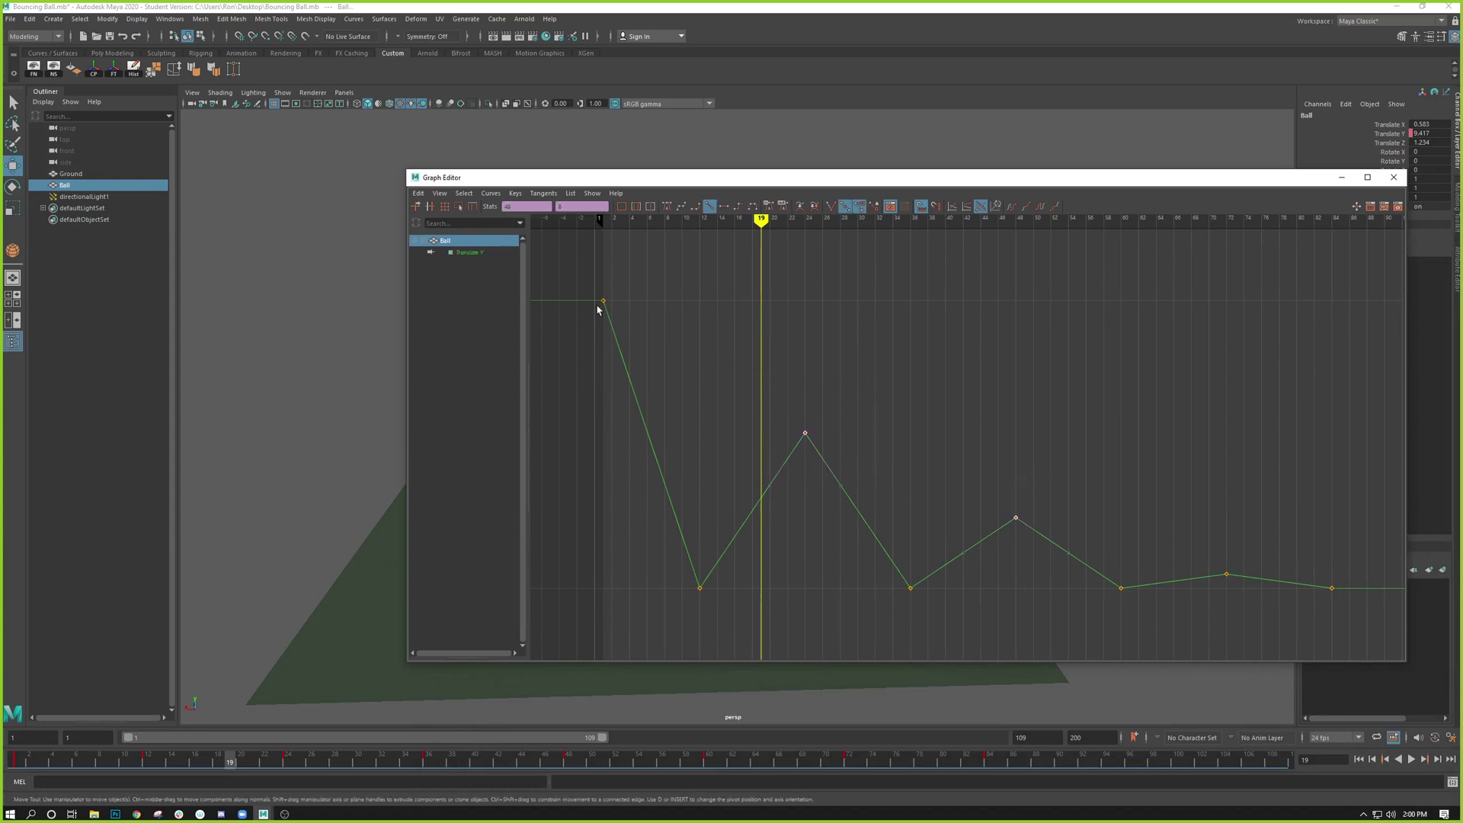
pyautogui.moveTo(1250, 538); pyautogui.dragTo(1197, 596)
pyautogui.click(755, 490)
pyautogui.moveTo(1051, 473); pyautogui.dragTo(954, 532)
pyautogui.moveTo(1255, 536); pyautogui.dragTo(1218, 592)
pyautogui.moveTo(964, 629); pyautogui.dragTo(883, 562)
pyautogui.moveTo(739, 624); pyautogui.dragTo(655, 571)
pyautogui.moveTo(1070, 621); pyautogui.dragTo(1139, 575)
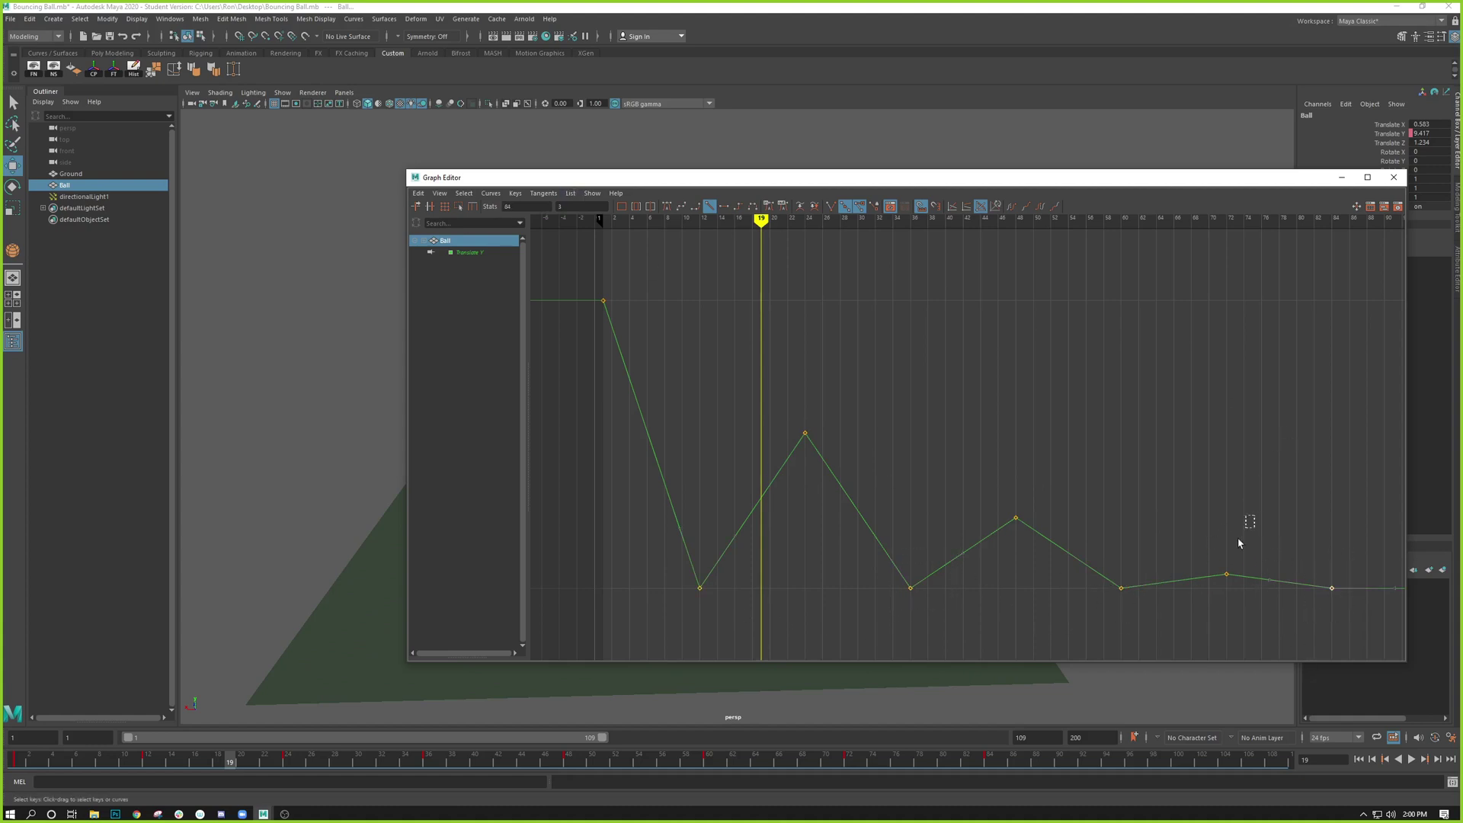
# - Select the three bounce peak keys on the Translate Y curve and set their tangents to flat
pyautogui.moveTo(1239, 543); pyautogui.dragTo(1194, 614)
pyautogui.click(841, 486)
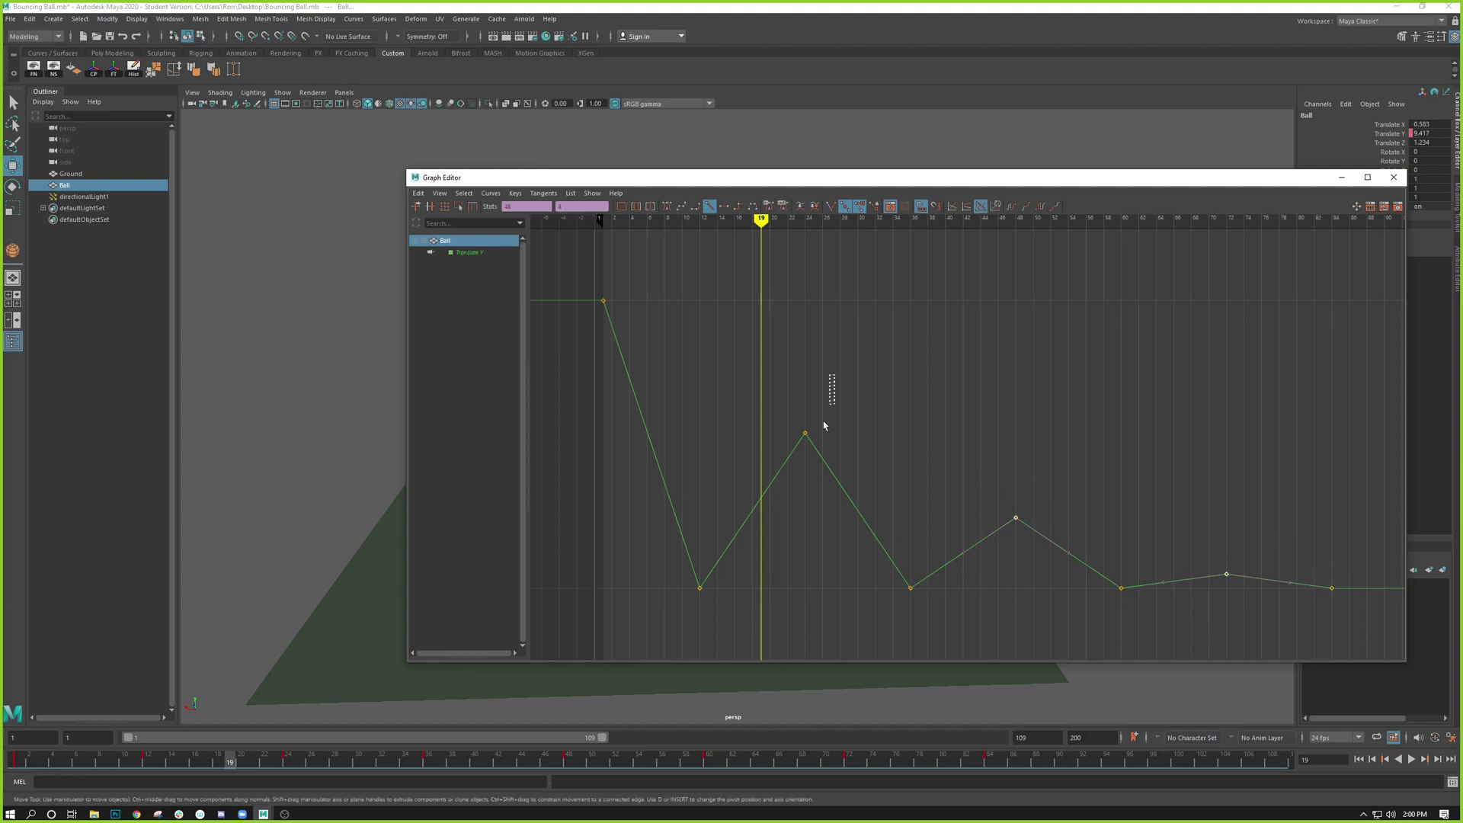
pyautogui.click(725, 206)
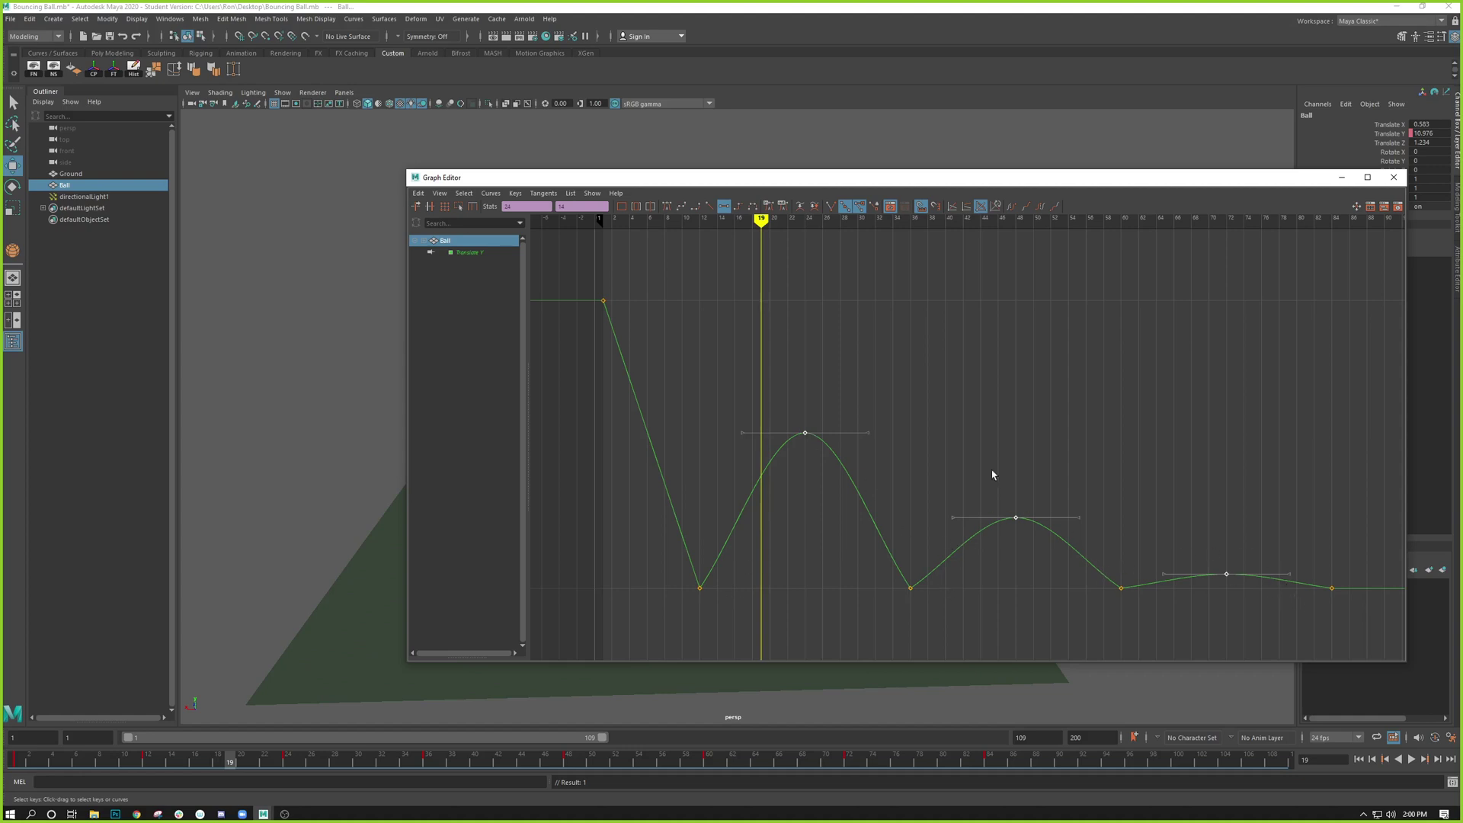
# - Uncover the viewport, play the animation from frame 1 to check the bounce with flat peaks, and stop playback
pyautogui.moveTo(1040, 178); pyautogui.dragTo(681, 667)
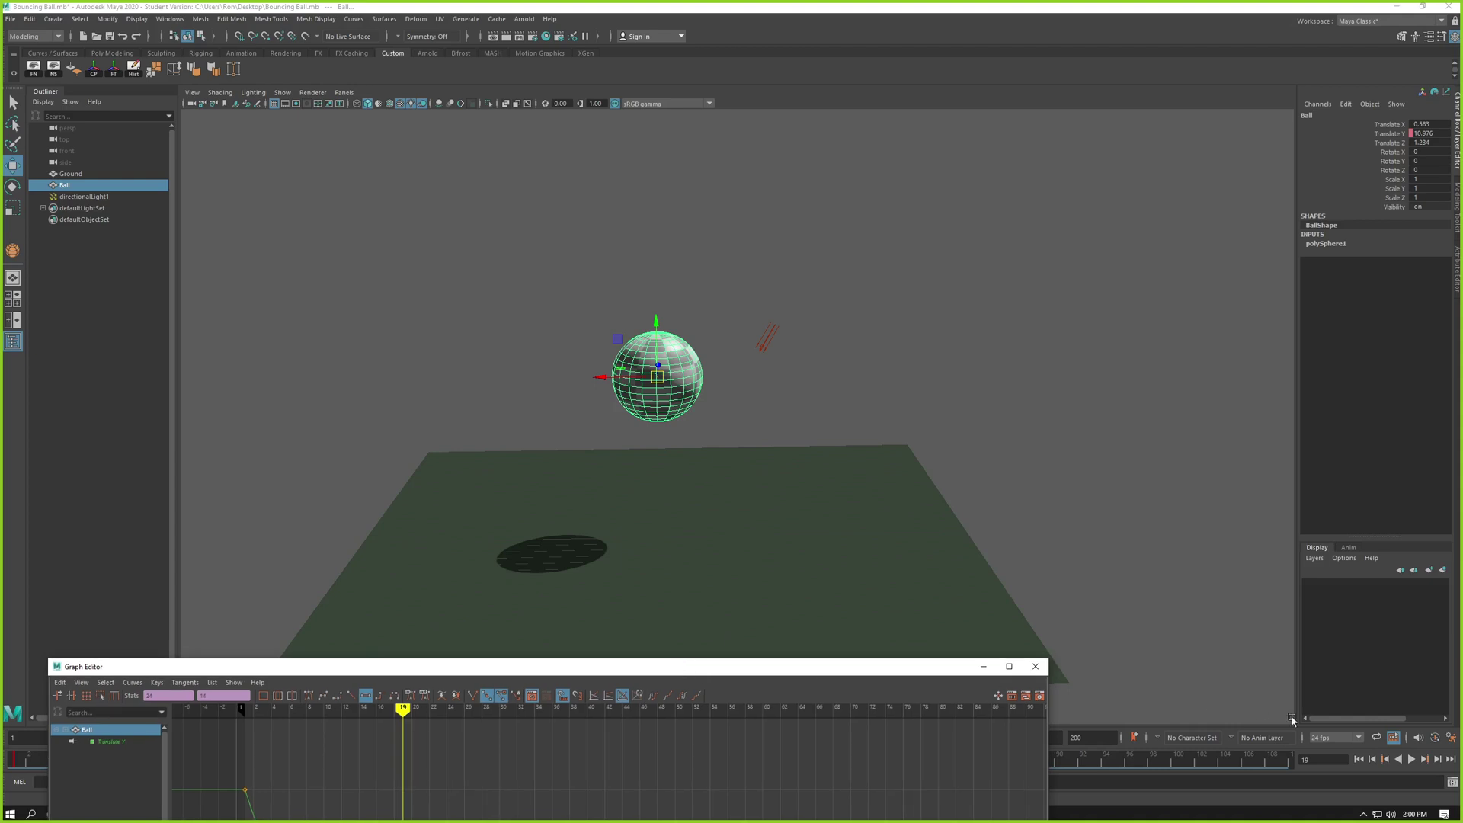
pyautogui.click(1358, 758)
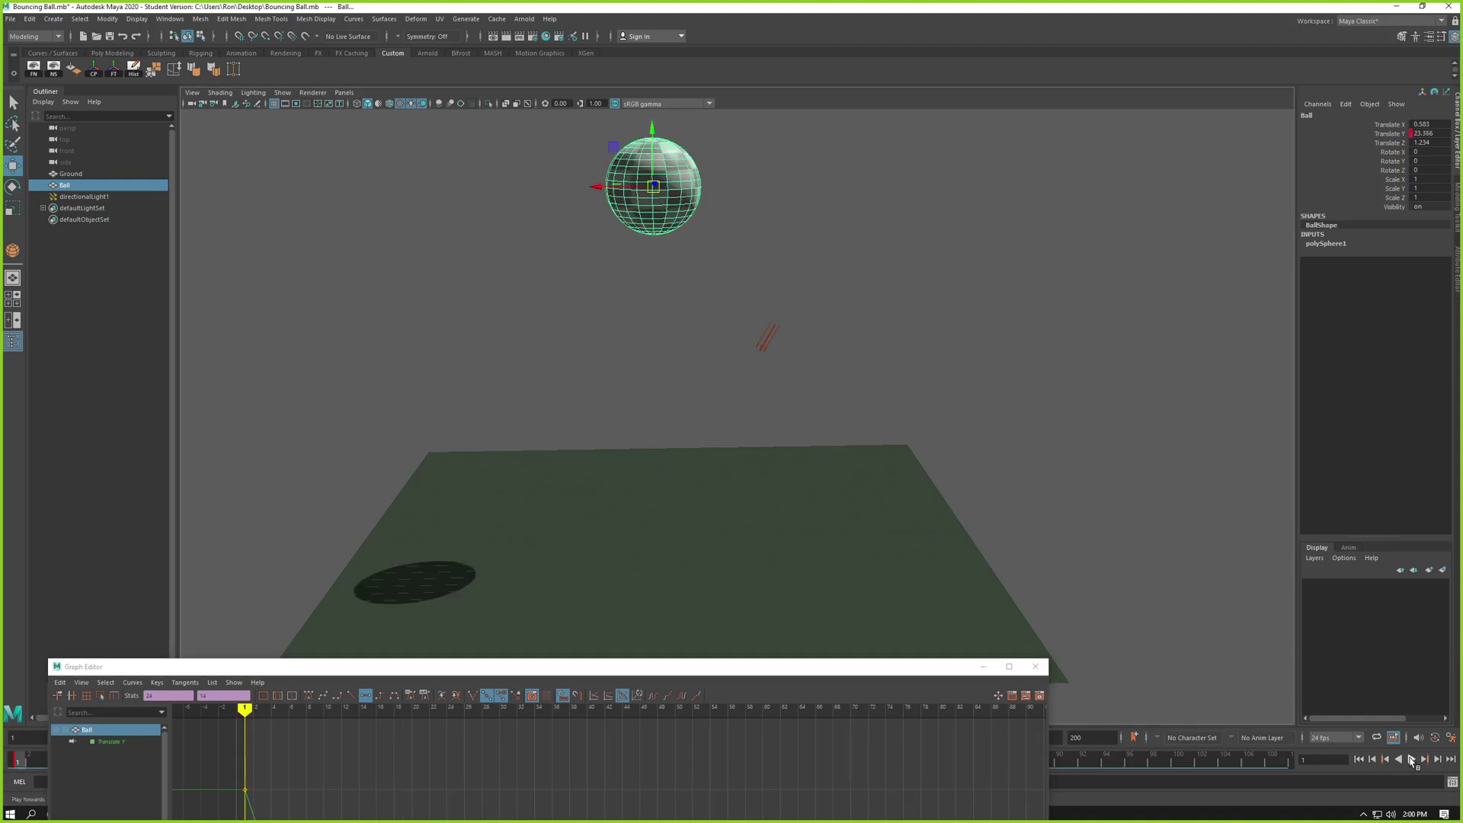
pyautogui.click(1411, 758)
pyautogui.click(1026, 442)
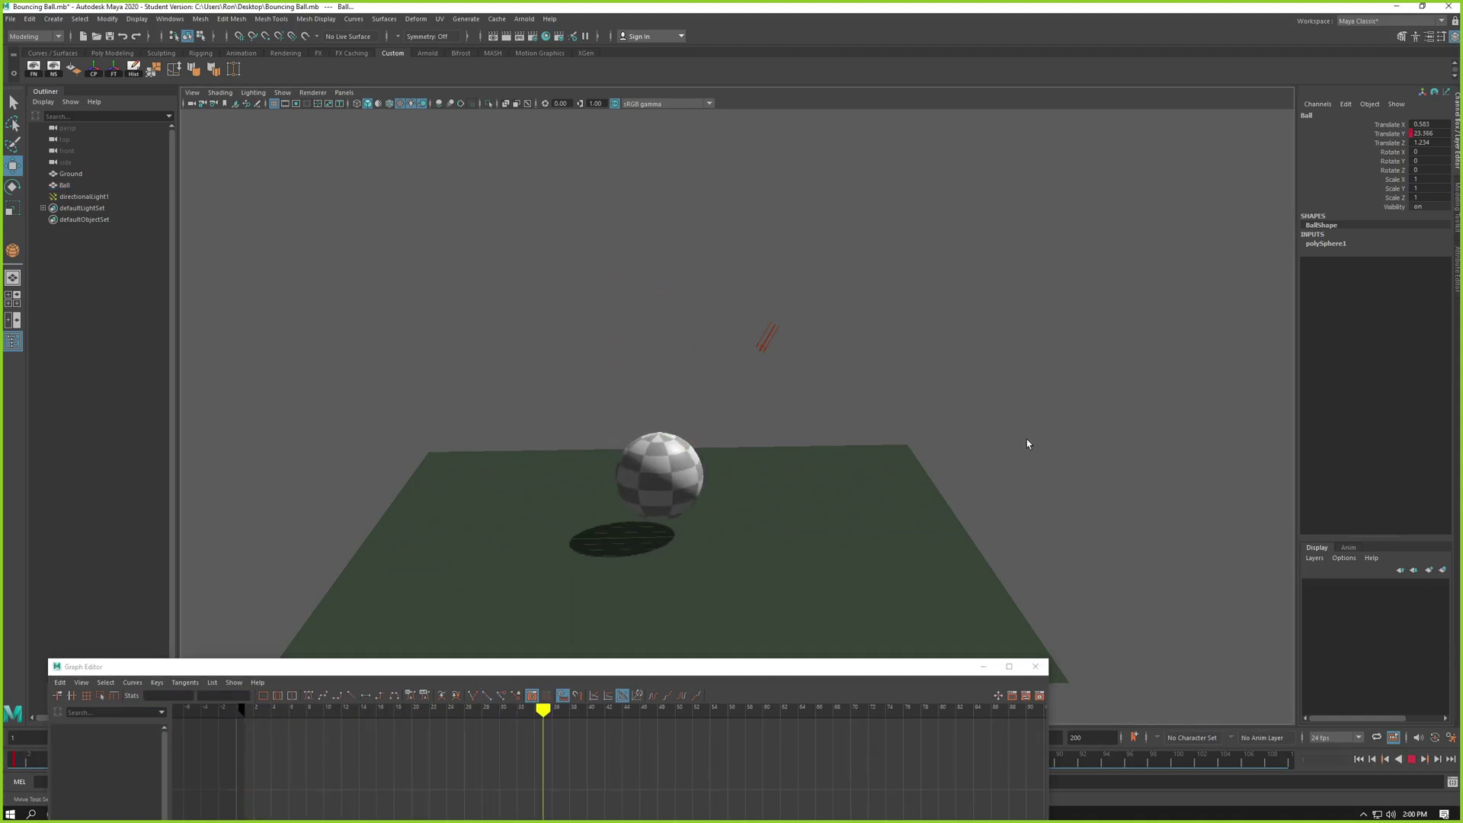
pyautogui.keyDown('alt'); pyautogui.moveTo(1026, 439); pyautogui.dragTo(943, 431); pyautogui.keyUp('alt')
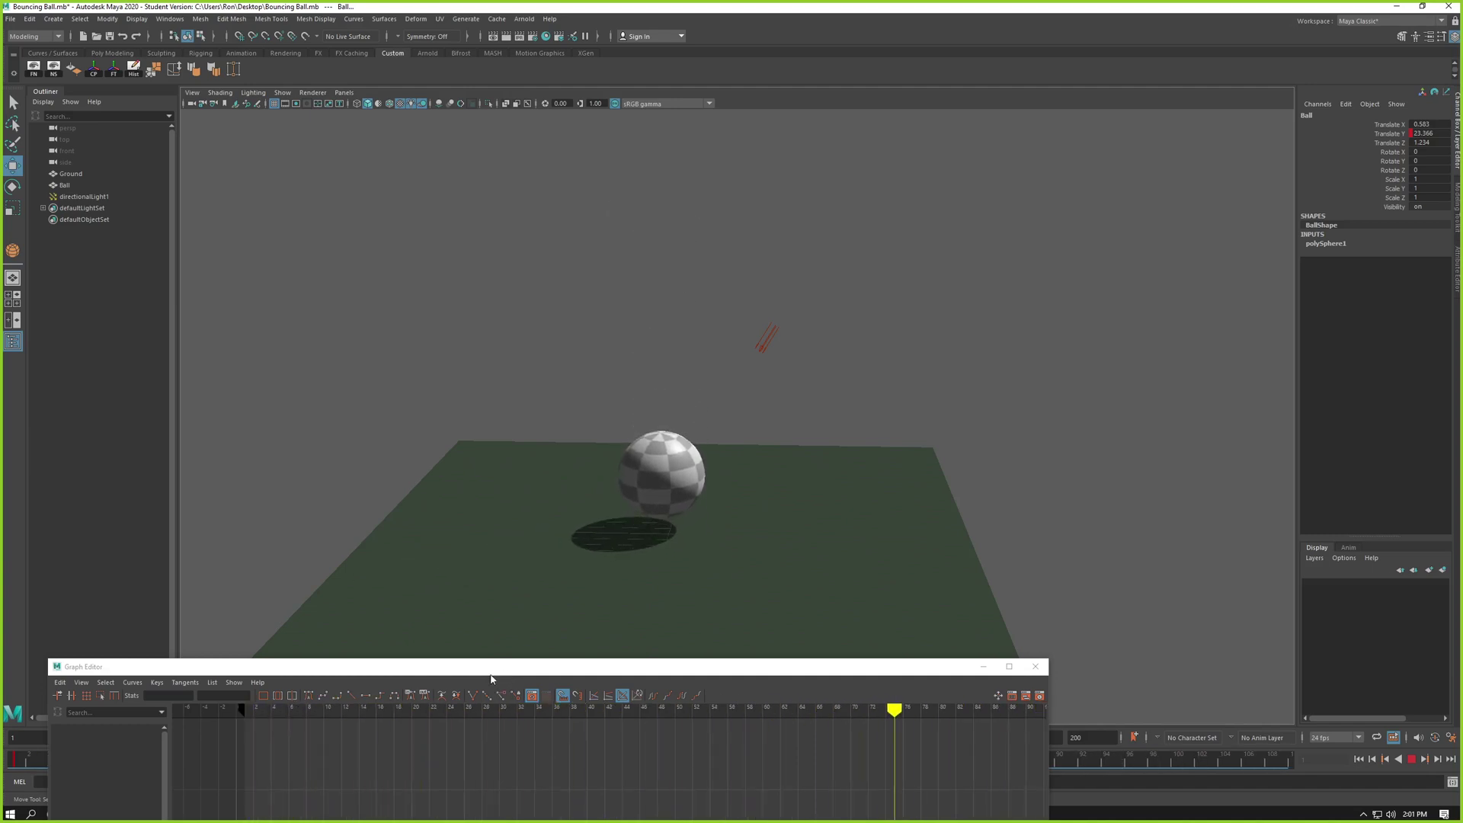
pyautogui.click(1014, 789)
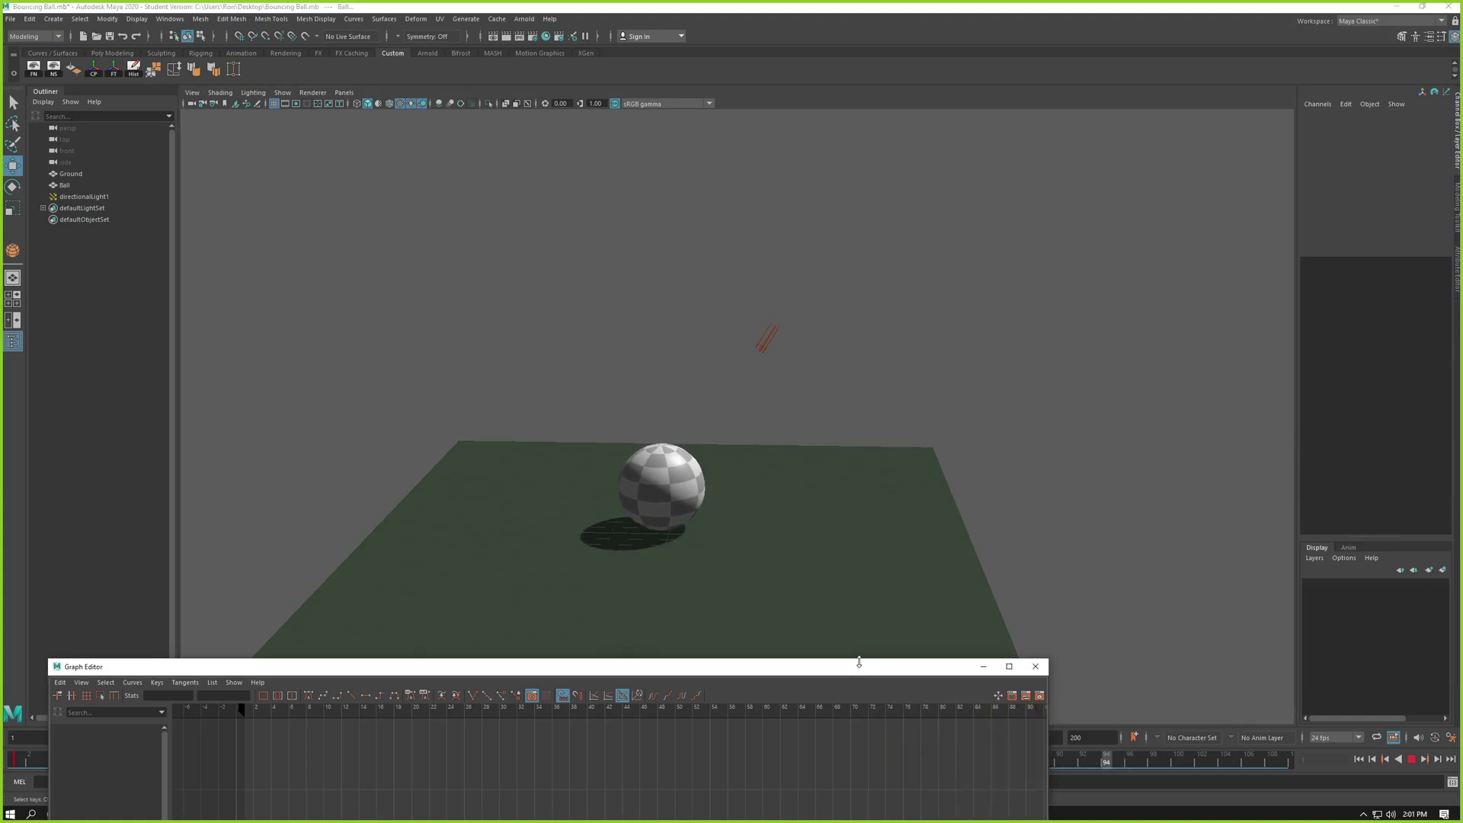
pyautogui.moveTo(853, 670); pyautogui.dragTo(950, 584)
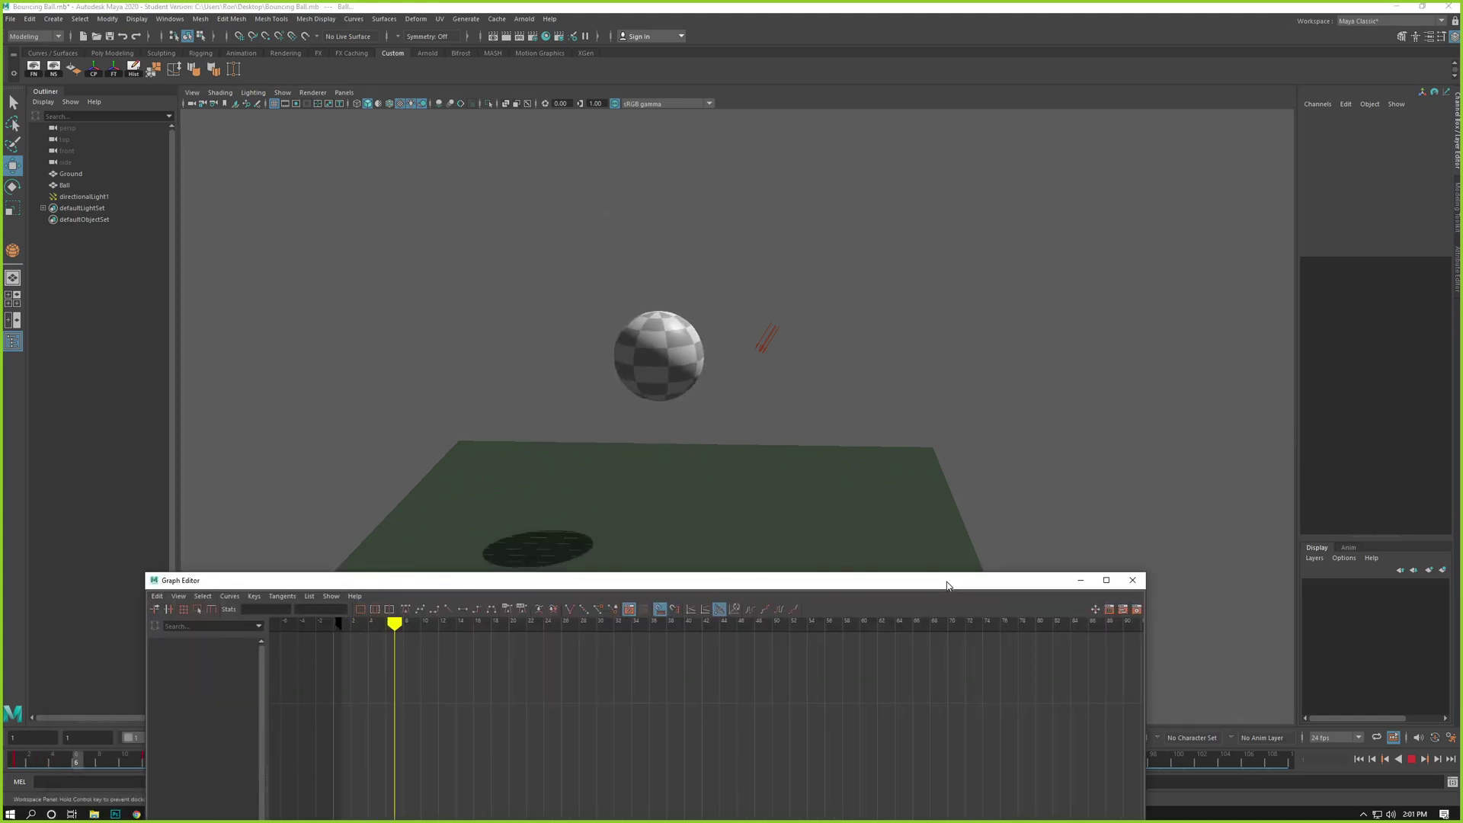
pyautogui.click(1411, 760)
# - Reselect the ball, bring the Graph Editor back over the viewport, and frame the whole Translate Y curve
pyautogui.moveTo(758, 580); pyautogui.dragTo(992, 182)
pyautogui.moveTo(1075, 383); pyautogui.dragTo(1056, 580)
pyautogui.click(645, 424)
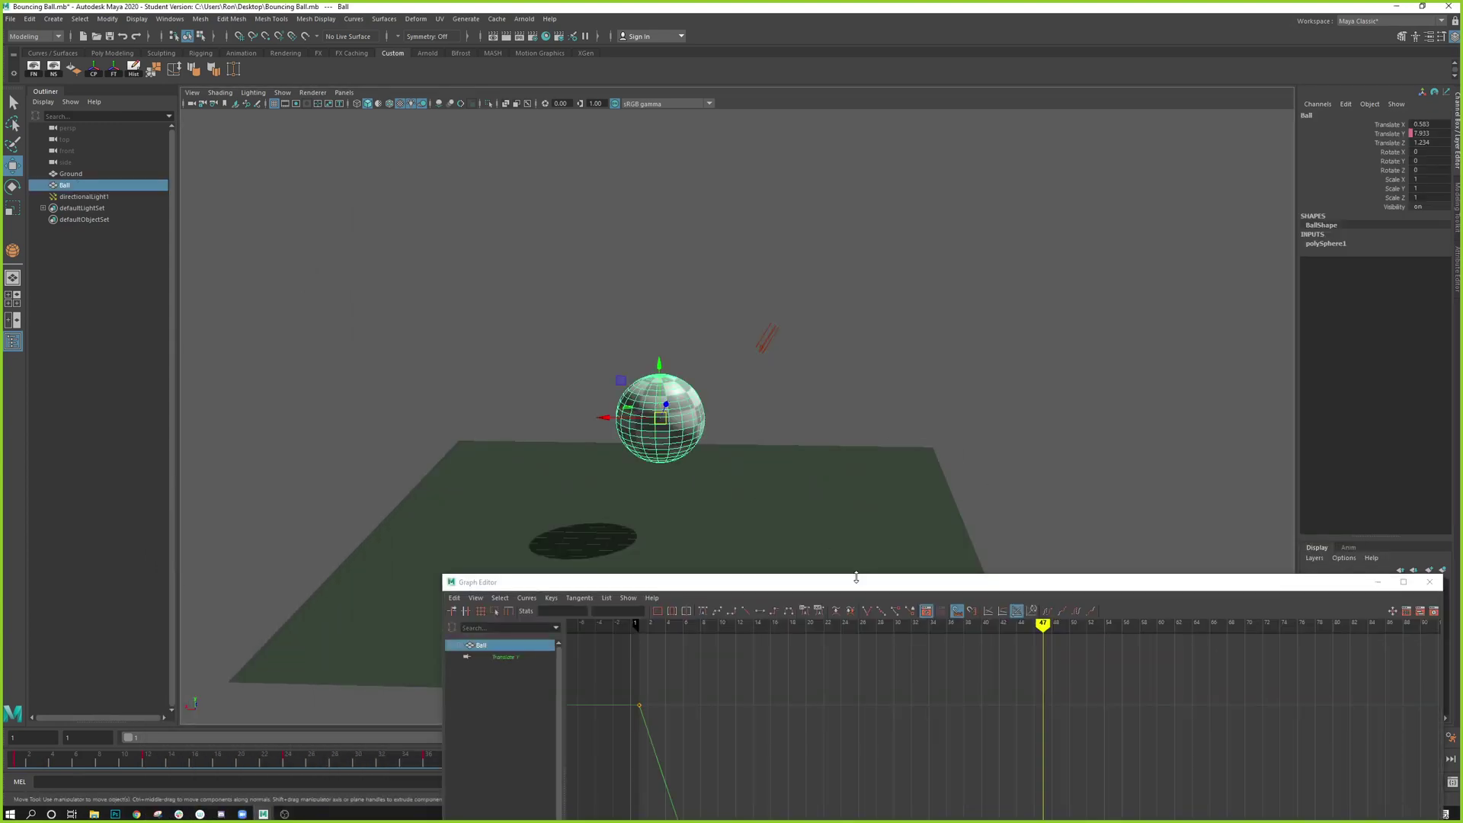
pyautogui.moveTo(859, 574); pyautogui.dragTo(781, 145)
pyautogui.press('f')
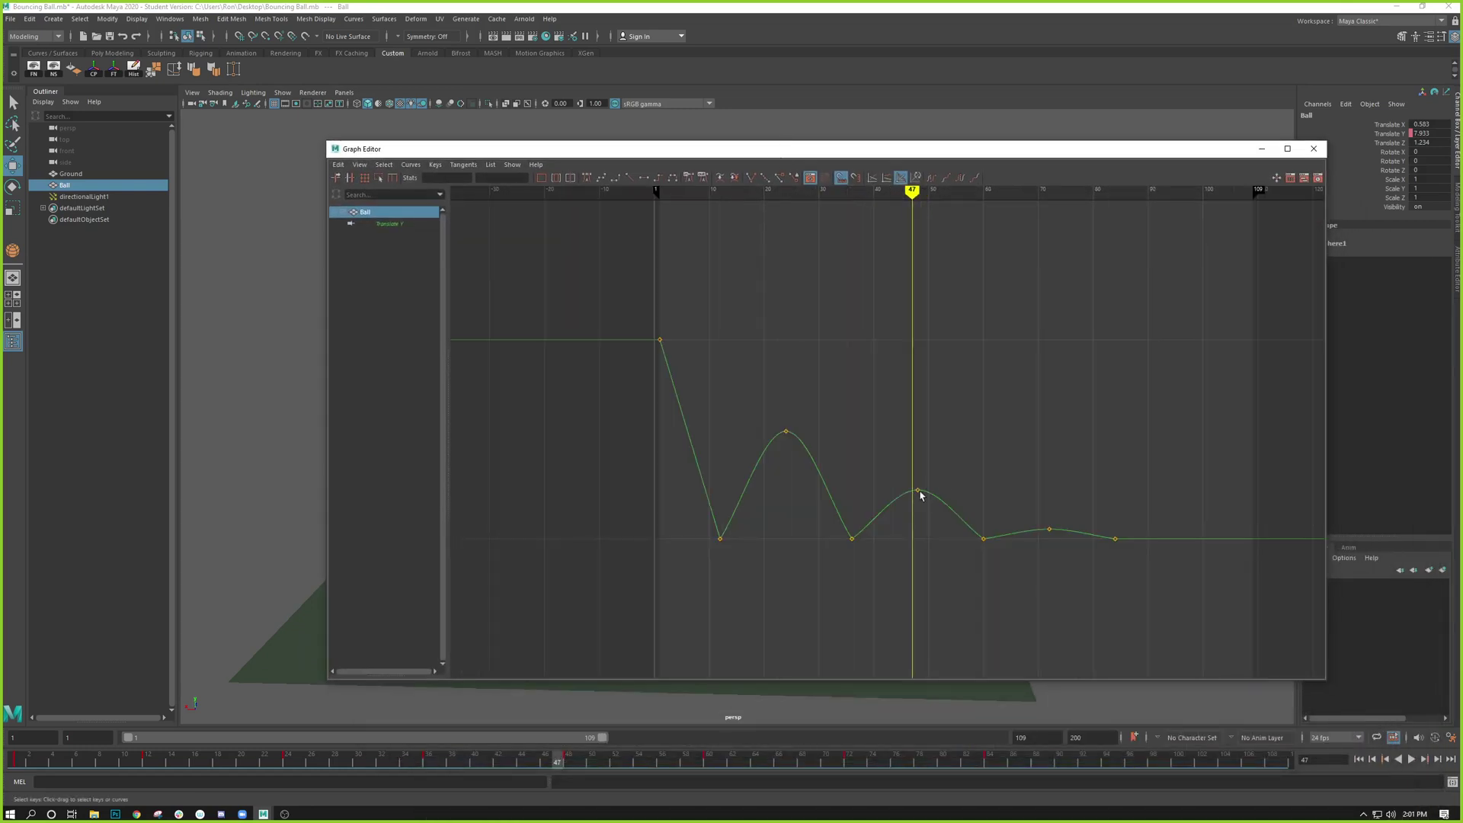
pyautogui.scroll(3, 1084, 578)
pyautogui.scroll(-3, 1084, 578)
pyautogui.scroll(3, 1087, 577)
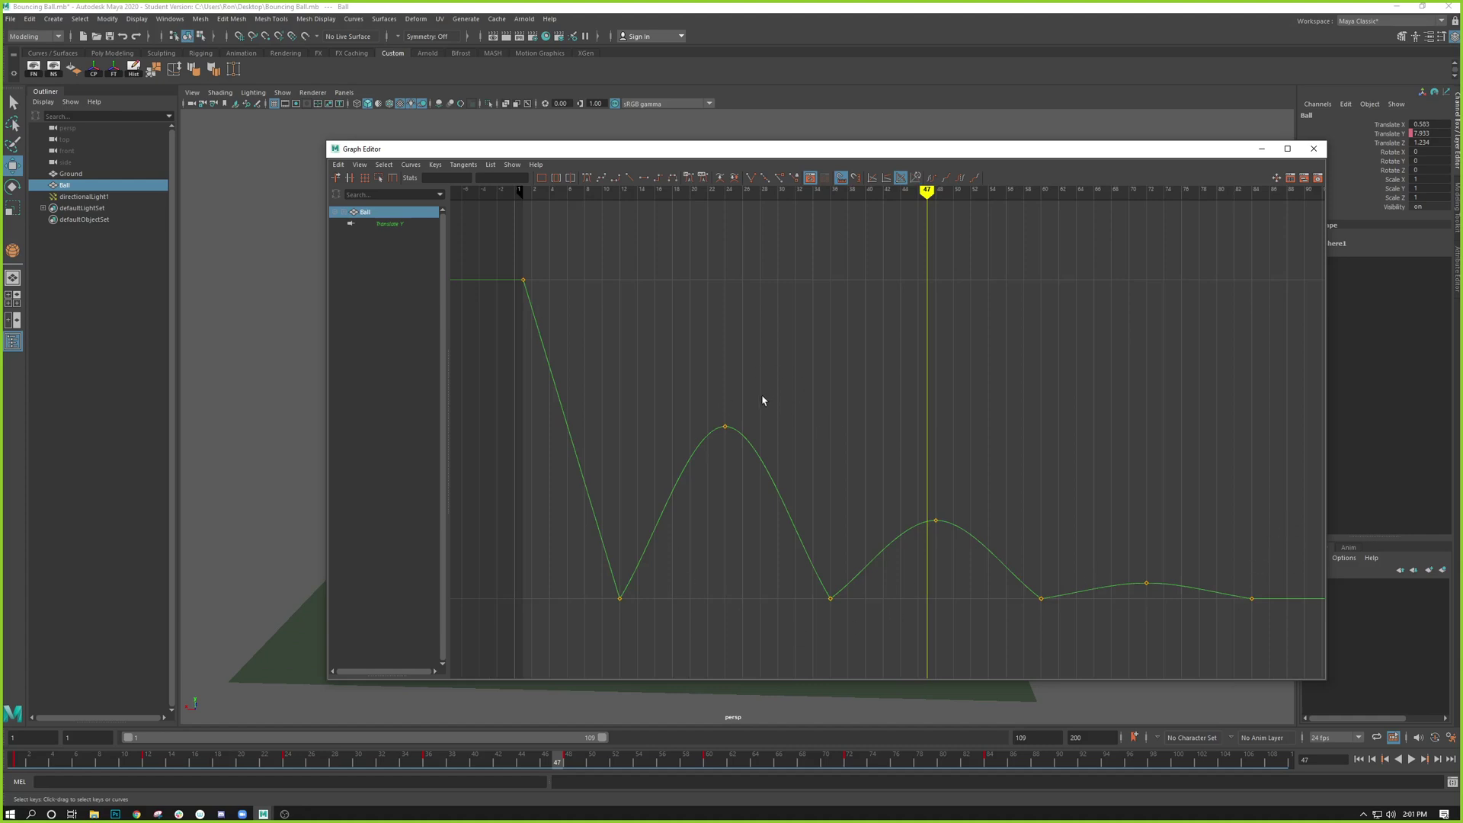
# - Select the first bounce's peak key on the Translate Y curve and move it to frame 18
pyautogui.moveTo(771, 377); pyautogui.dragTo(682, 490)
pyautogui.moveTo(755, 343); pyautogui.dragTo(707, 491)
pyautogui.moveTo(207, 769); pyautogui.dragTo(222, 772)
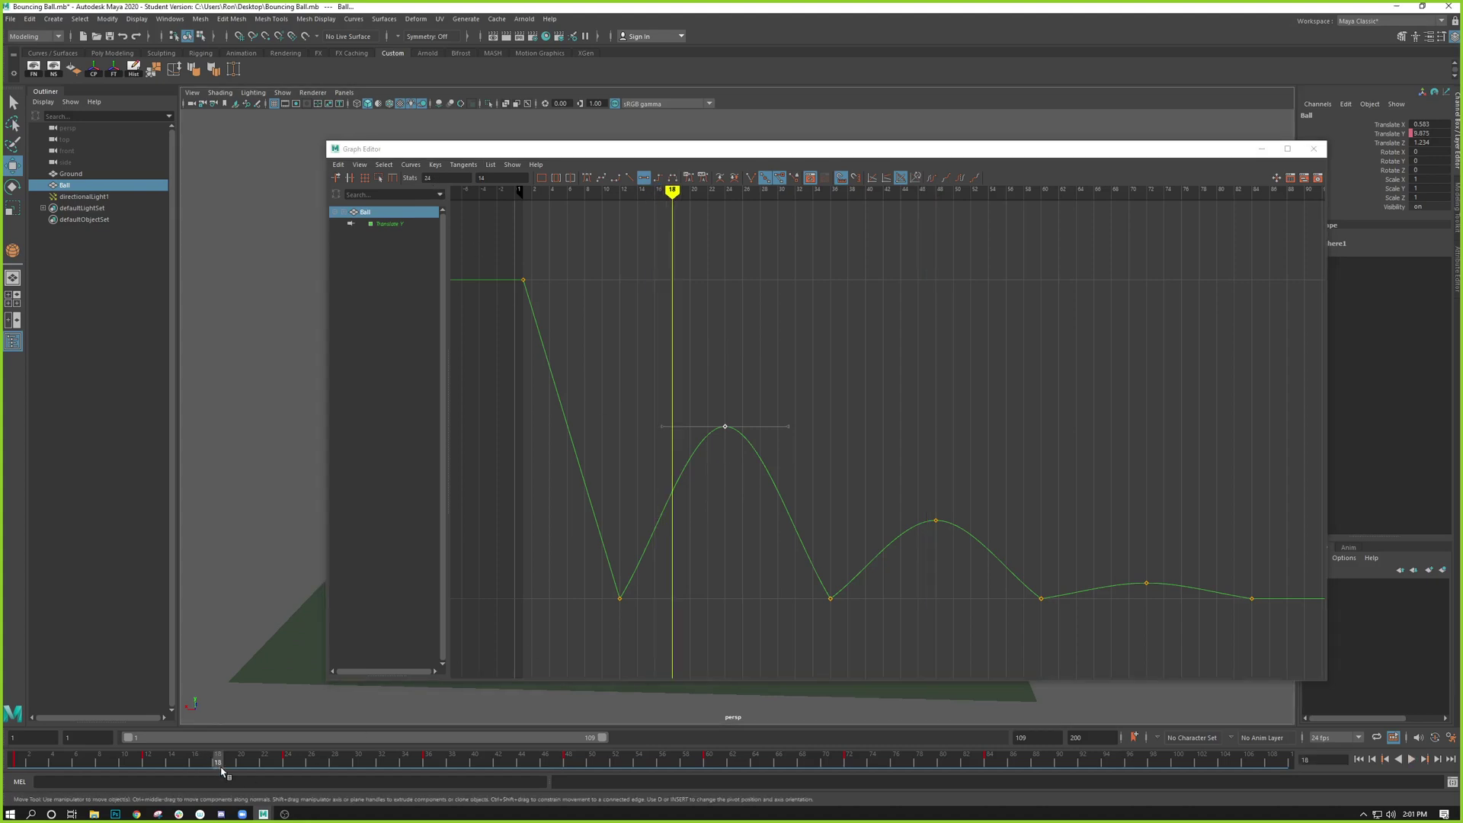
pyautogui.click(439, 179)
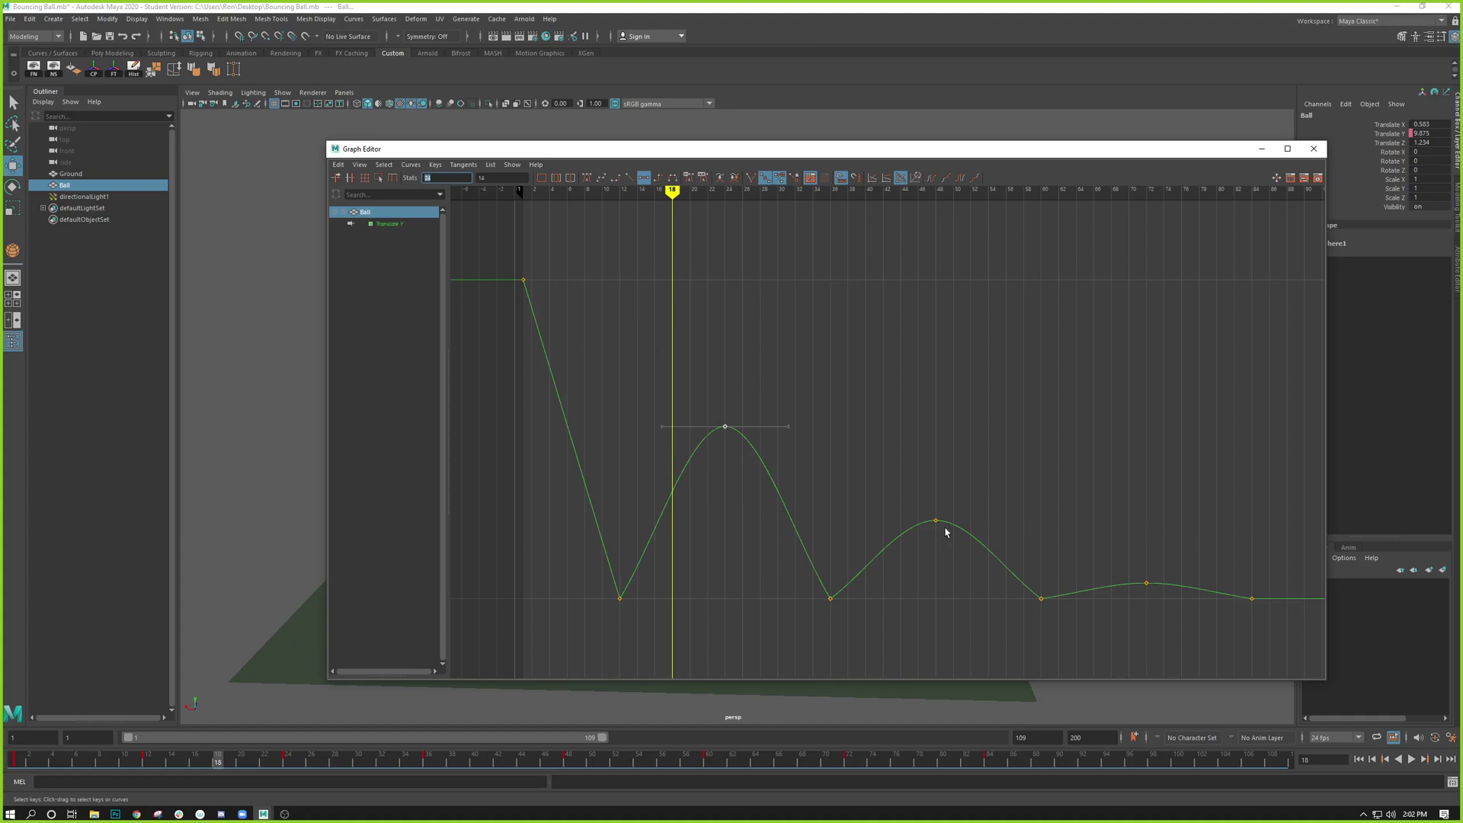
pyautogui.press('Return')
pyautogui.moveTo(443, 178); pyautogui.dragTo(383, 169)
pyautogui.write('18')
pyautogui.press('Return')
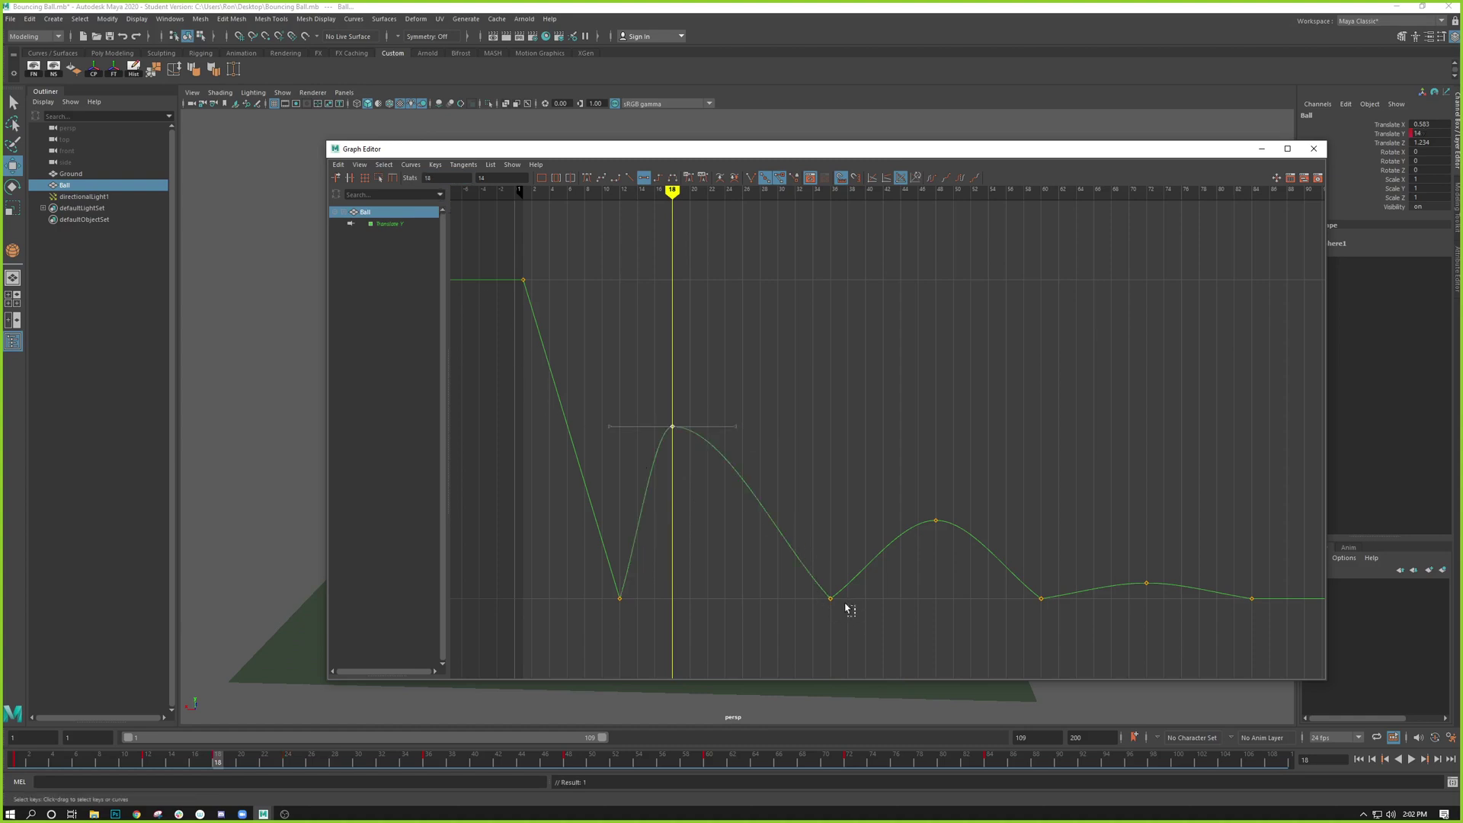
# - Select the second ground contact key on the Translate Y curve and move it to frame 24
pyautogui.moveTo(848, 611); pyautogui.dragTo(809, 577)
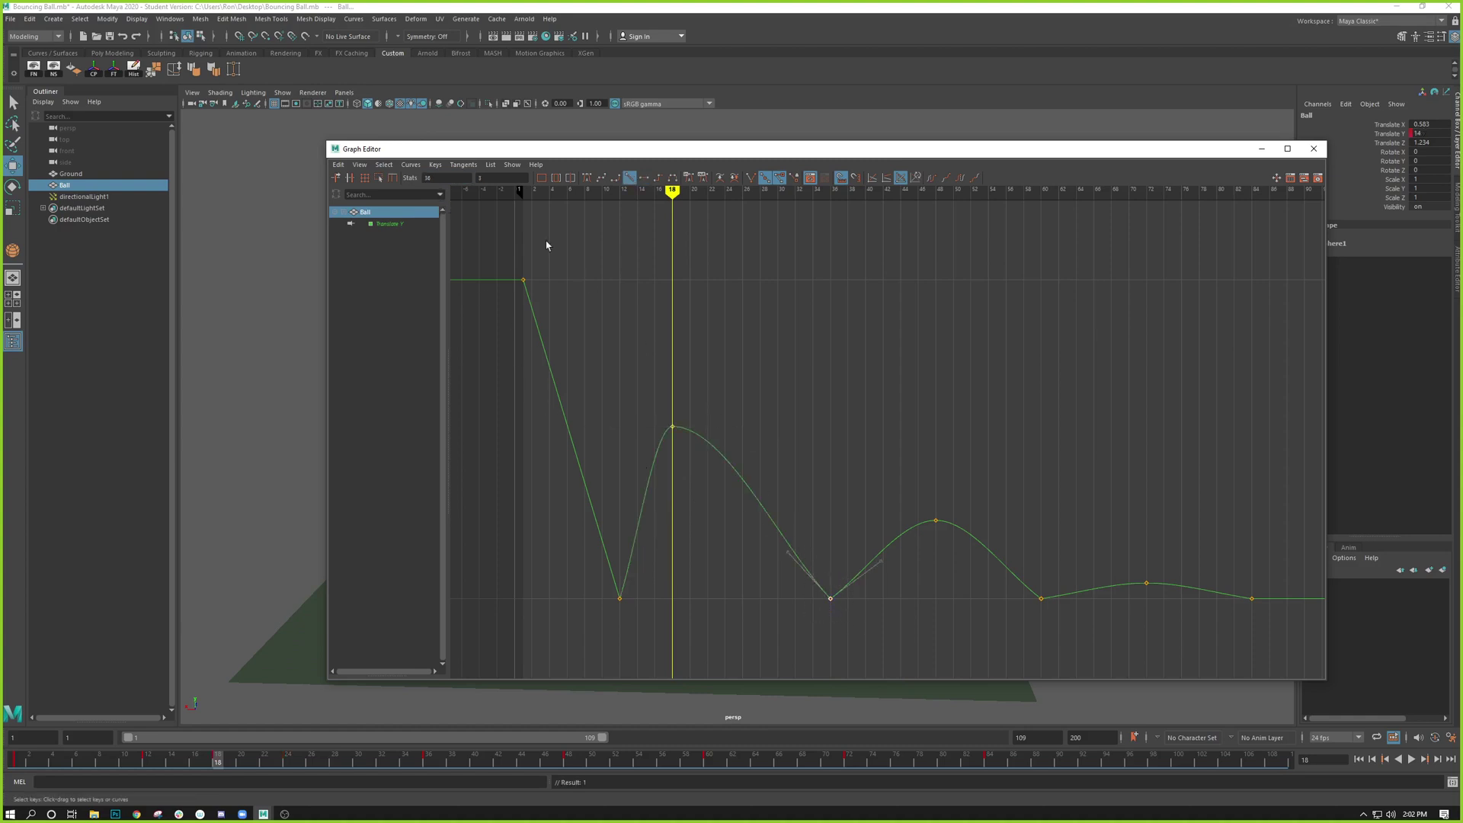
pyautogui.doubleClick(427, 177)
pyautogui.write('24')
pyautogui.press('Return')
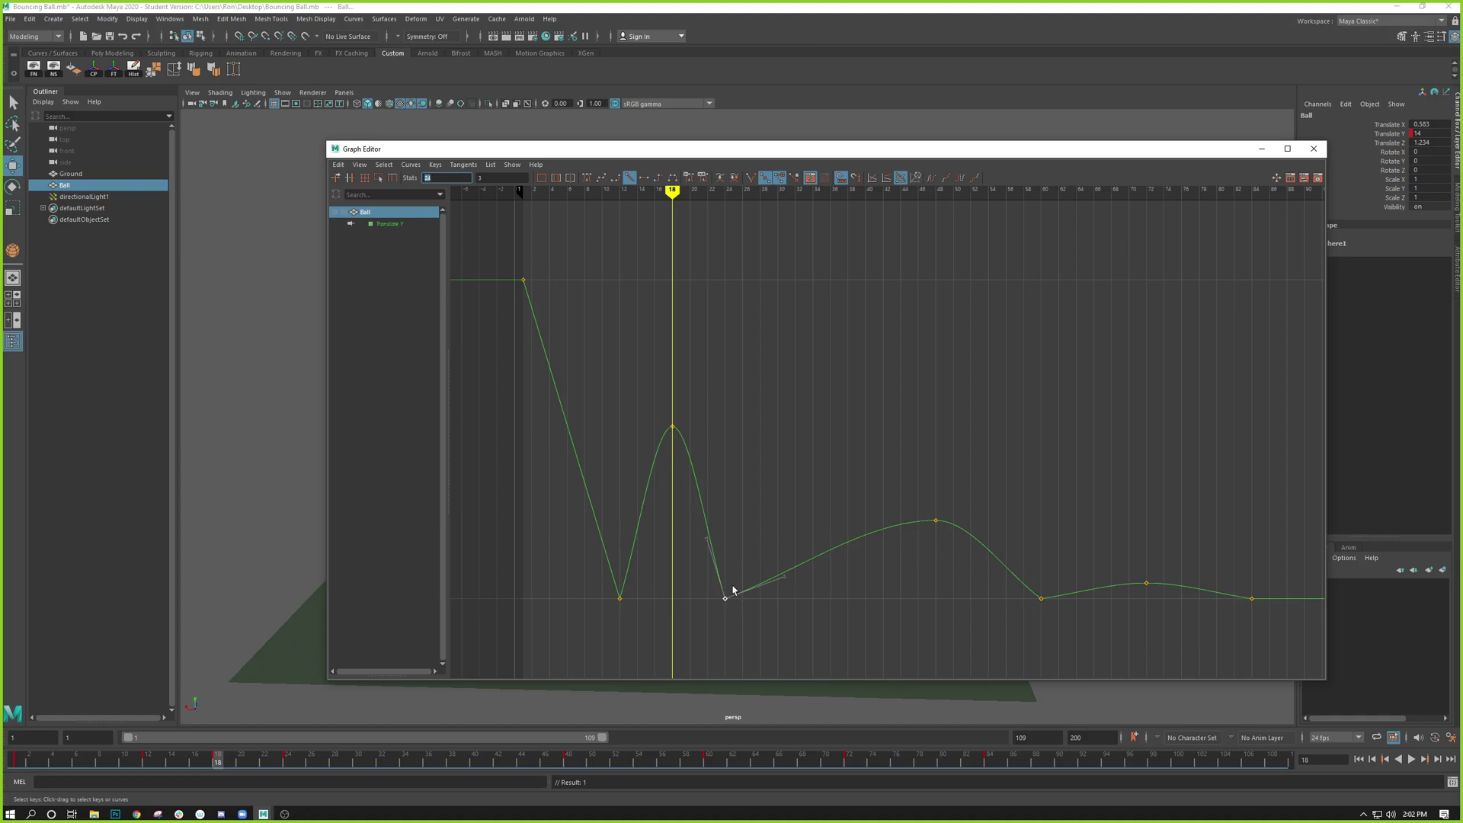
# - Uncover the viewport, play the animation to check the faster first bounce, and stop playback
pyautogui.moveTo(841, 149); pyautogui.dragTo(16, 114)
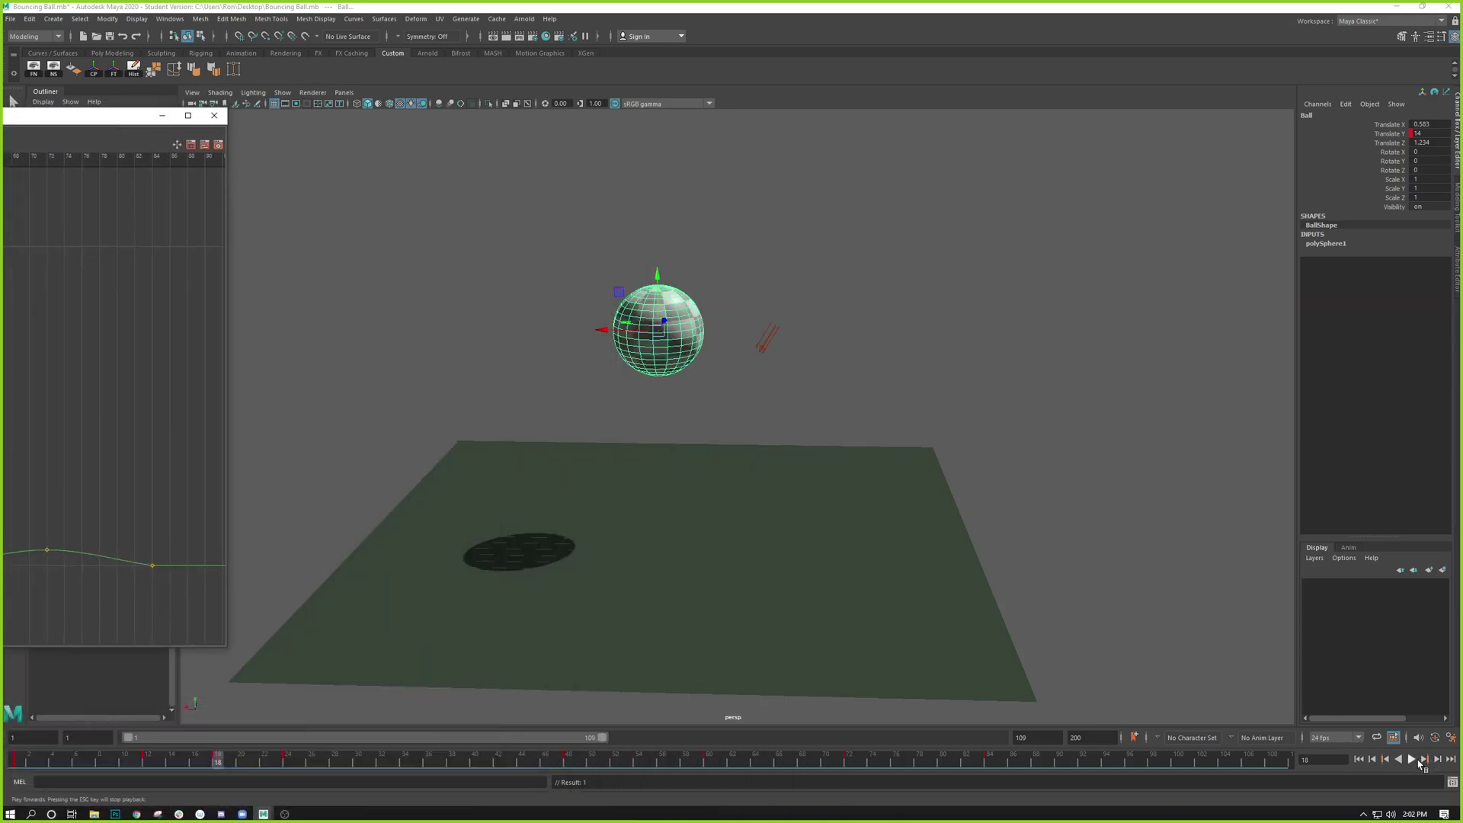
pyautogui.click(1418, 760)
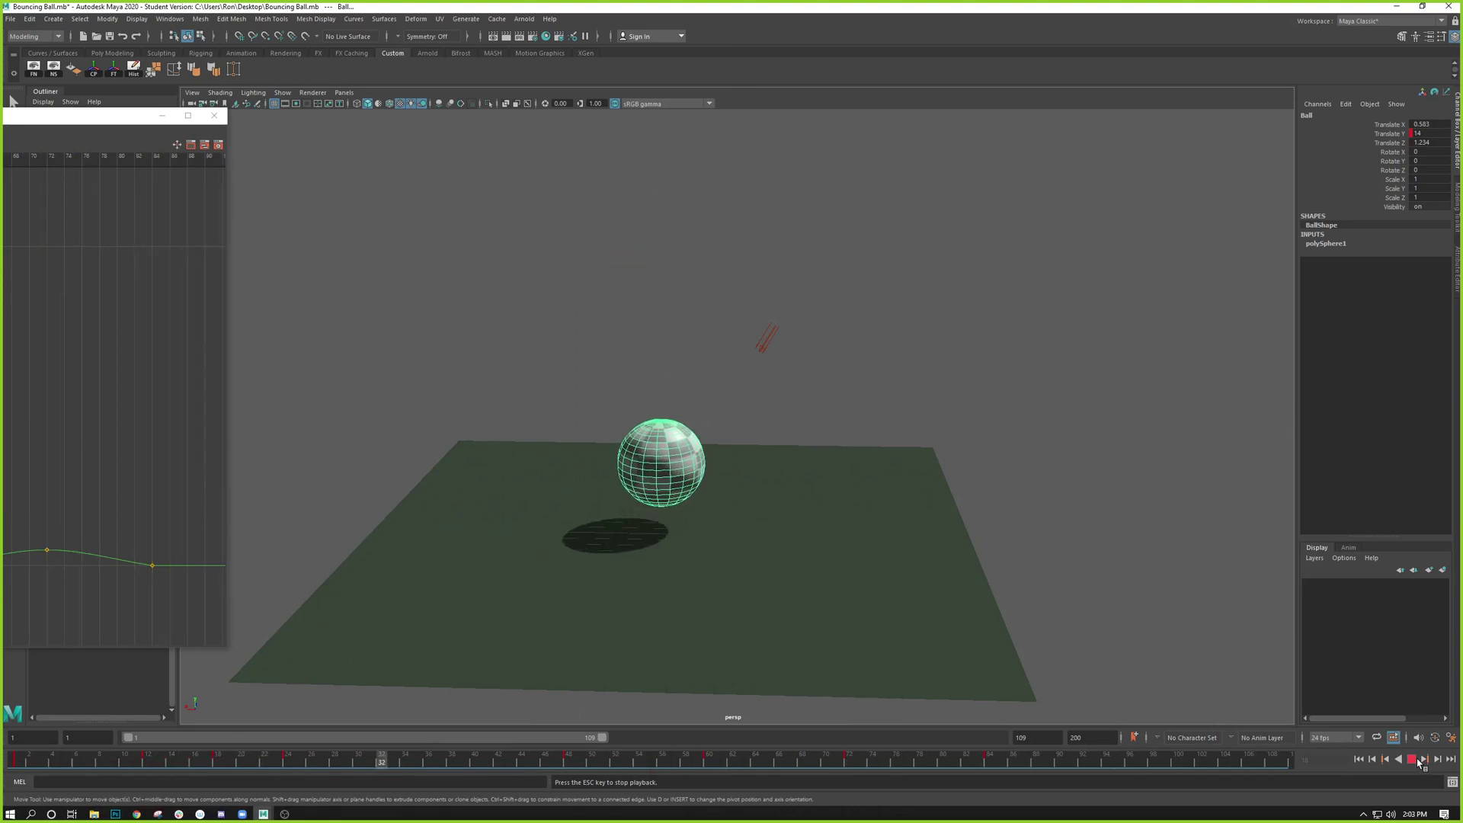
pyautogui.click(1415, 760)
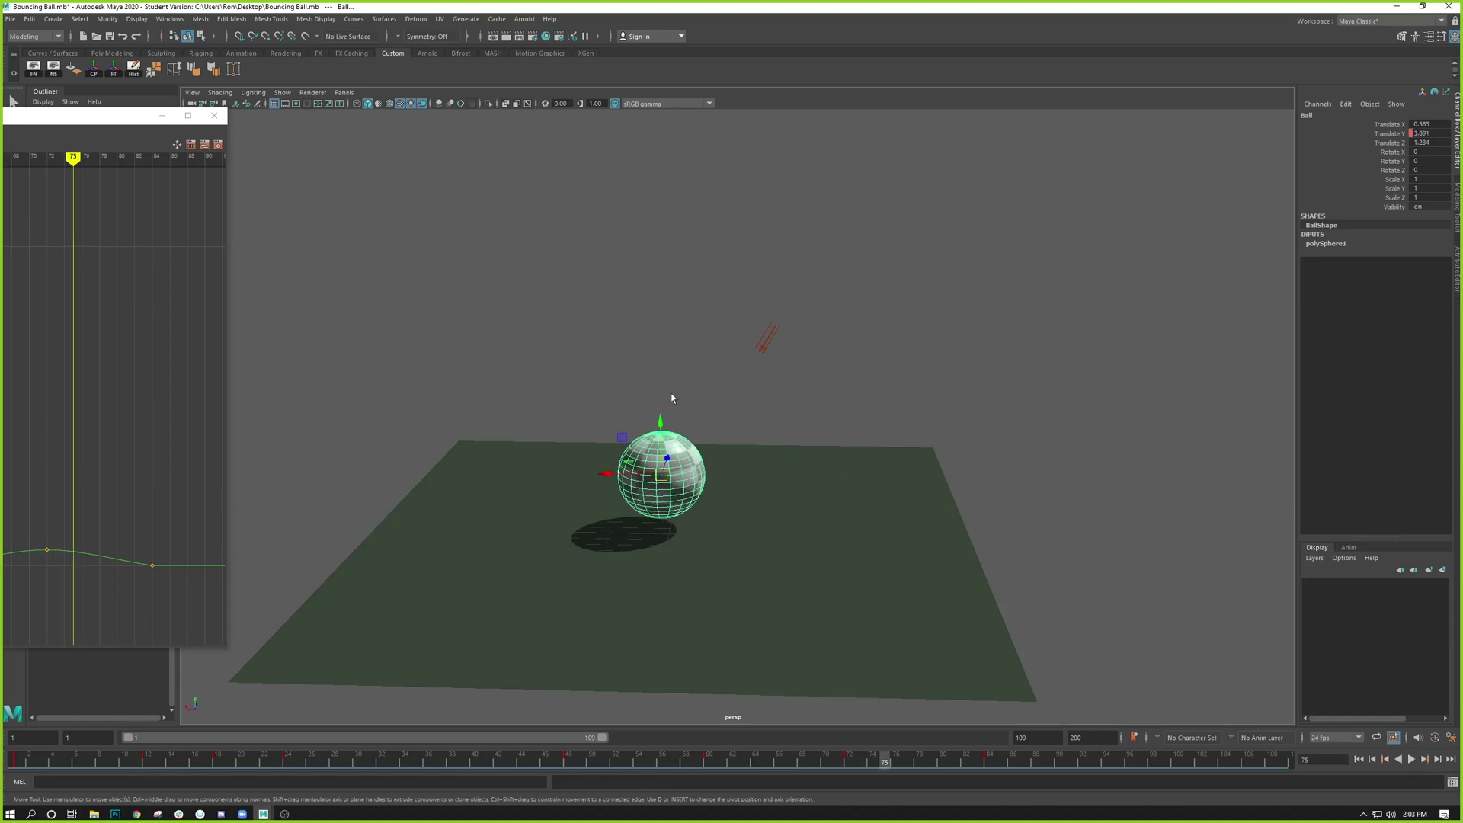
# - Bring the Graph Editor back over the viewport and undo the retiming of the first bounce's peak and second ground contact keys
pyautogui.moveTo(101, 117); pyautogui.dragTo(1016, 136)
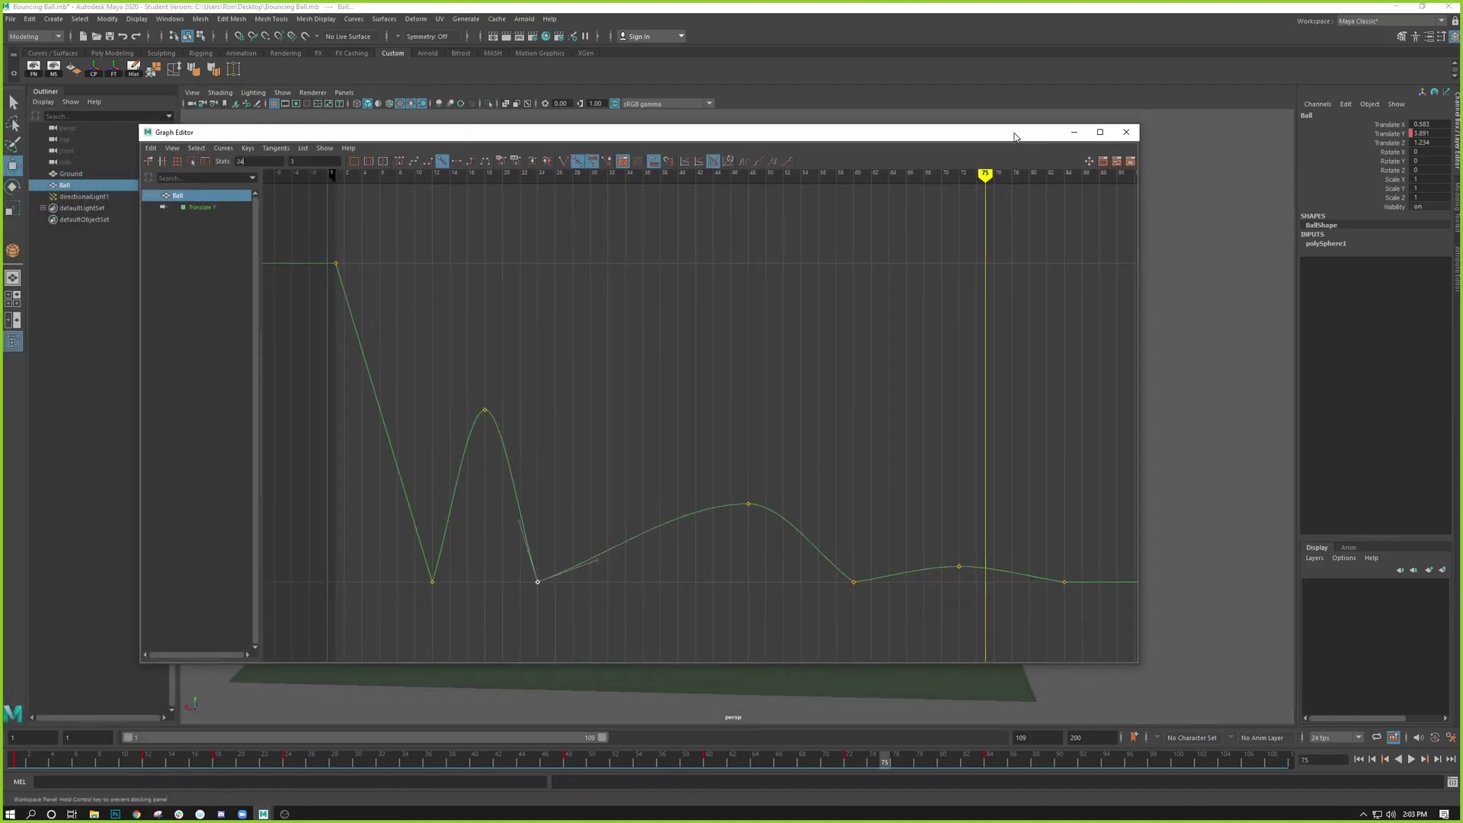
pyautogui.click(556, 435)
pyautogui.hotkey('ctrl', 'z')
pyautogui.hotkey('ctrl', 'z')
pyautogui.hotkey('ctrl', 'z')
pyautogui.hotkey('ctrl', 'z')
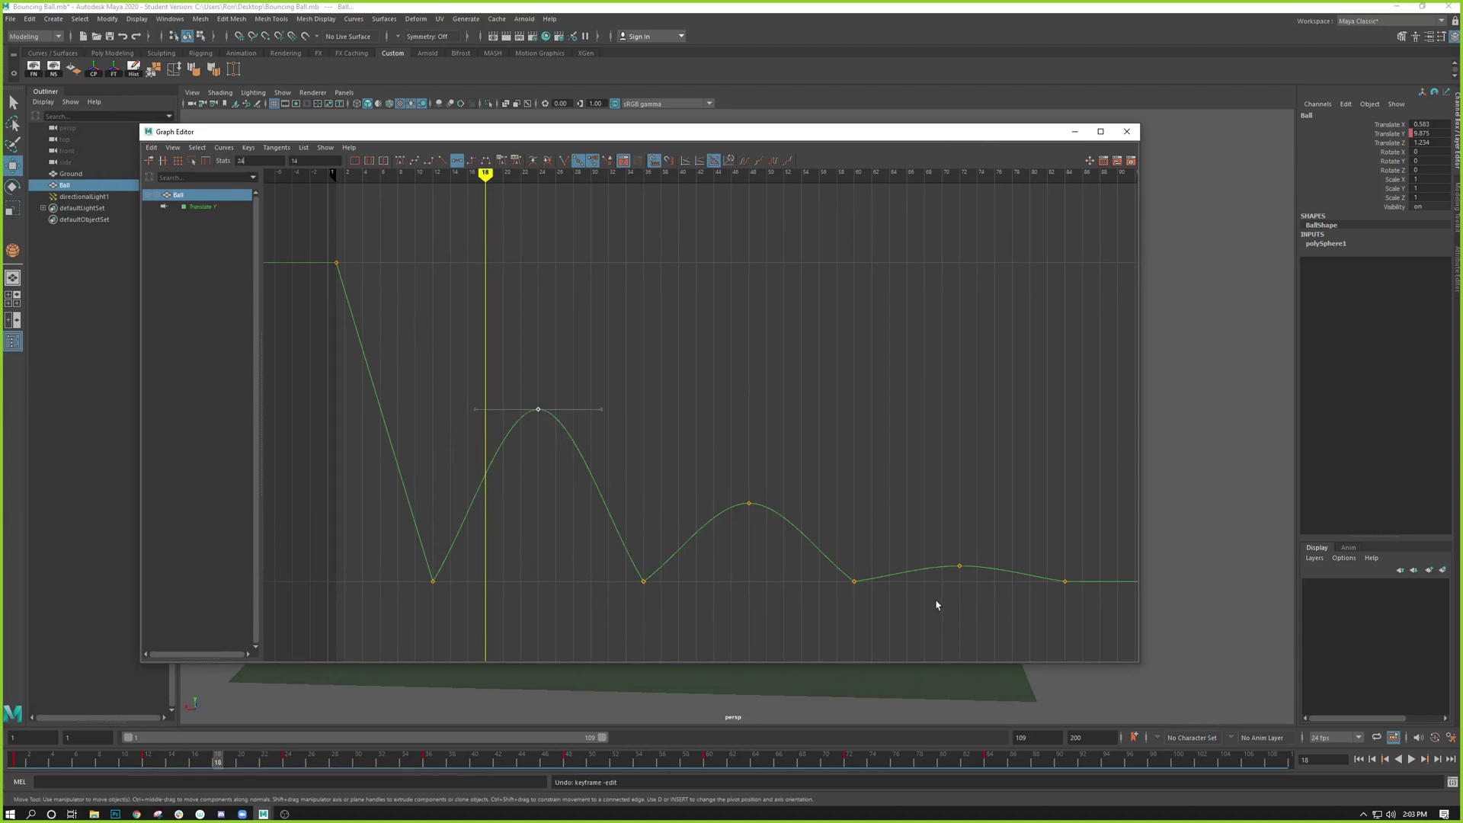
pyautogui.click(1028, 621)
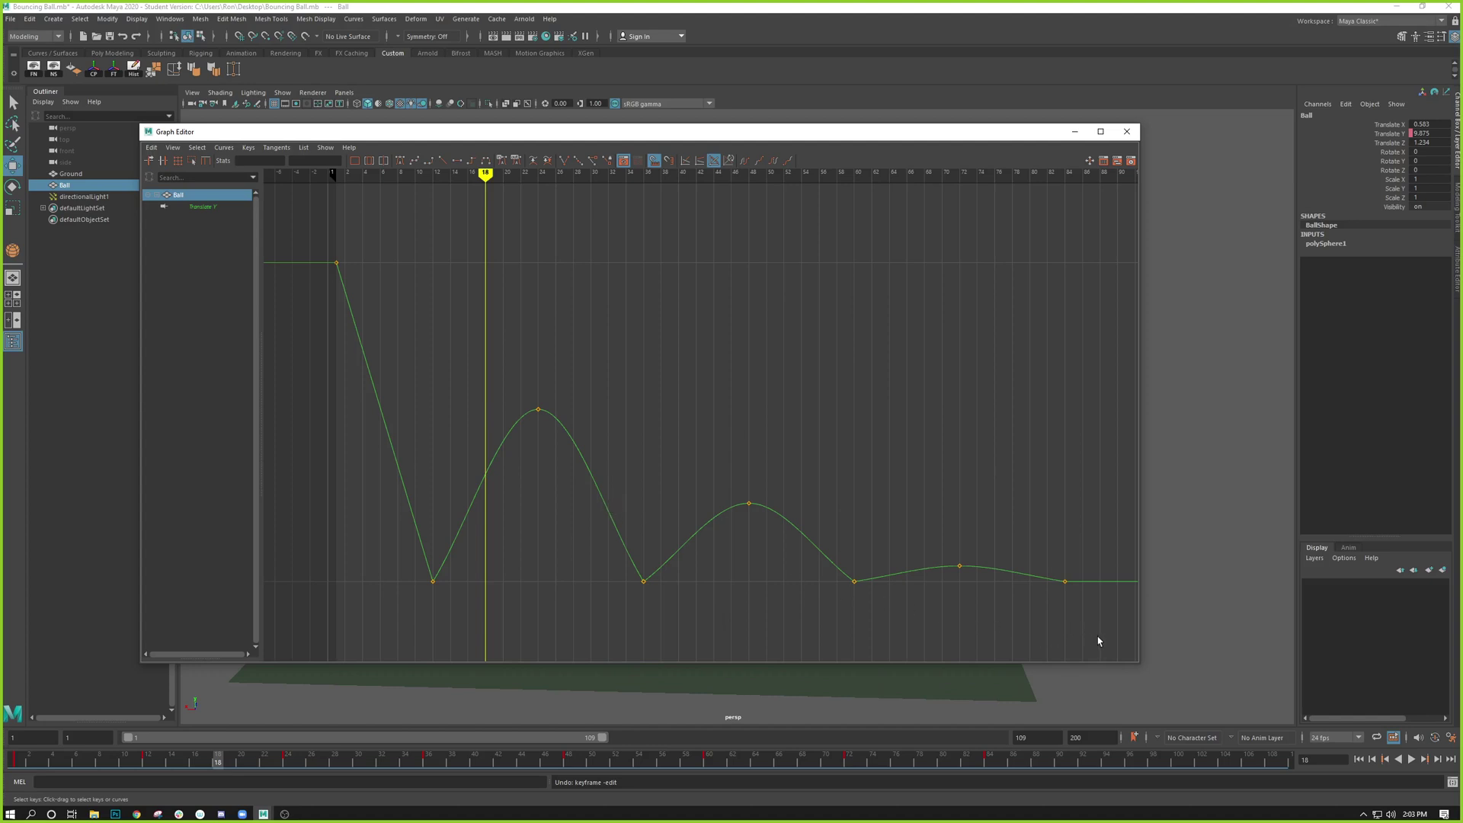
# - Scale all Translate Y keys after the first ground contact in time toward frame 12, placing the first peak at frame 18 and second contact at 24
pyautogui.moveTo(1098, 637); pyautogui.dragTo(448, 349)
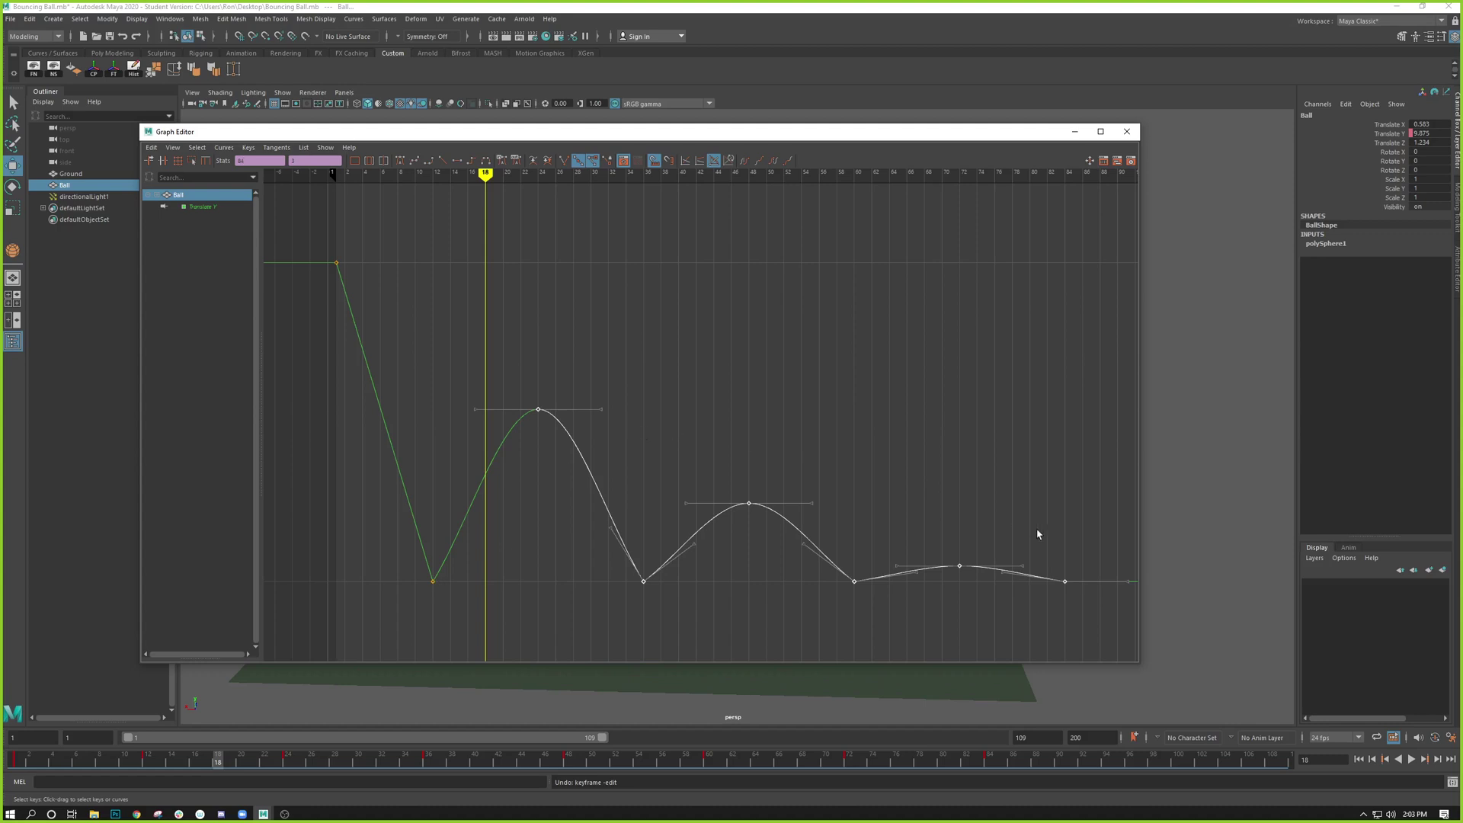
pyautogui.moveTo(1109, 636); pyautogui.dragTo(505, 333)
pyautogui.moveTo(487, 173); pyautogui.dragTo(433, 173)
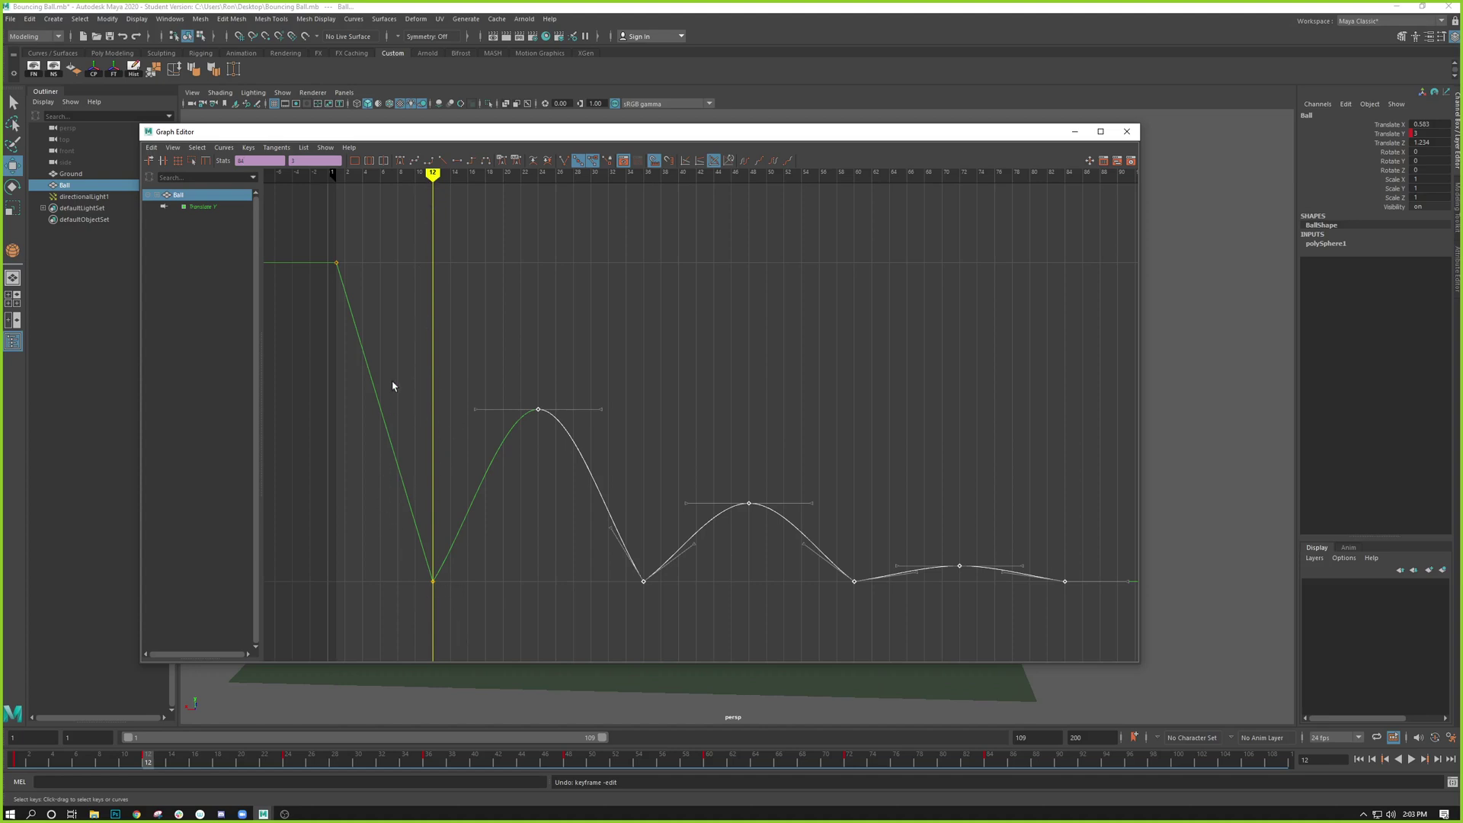
pyautogui.press('r')
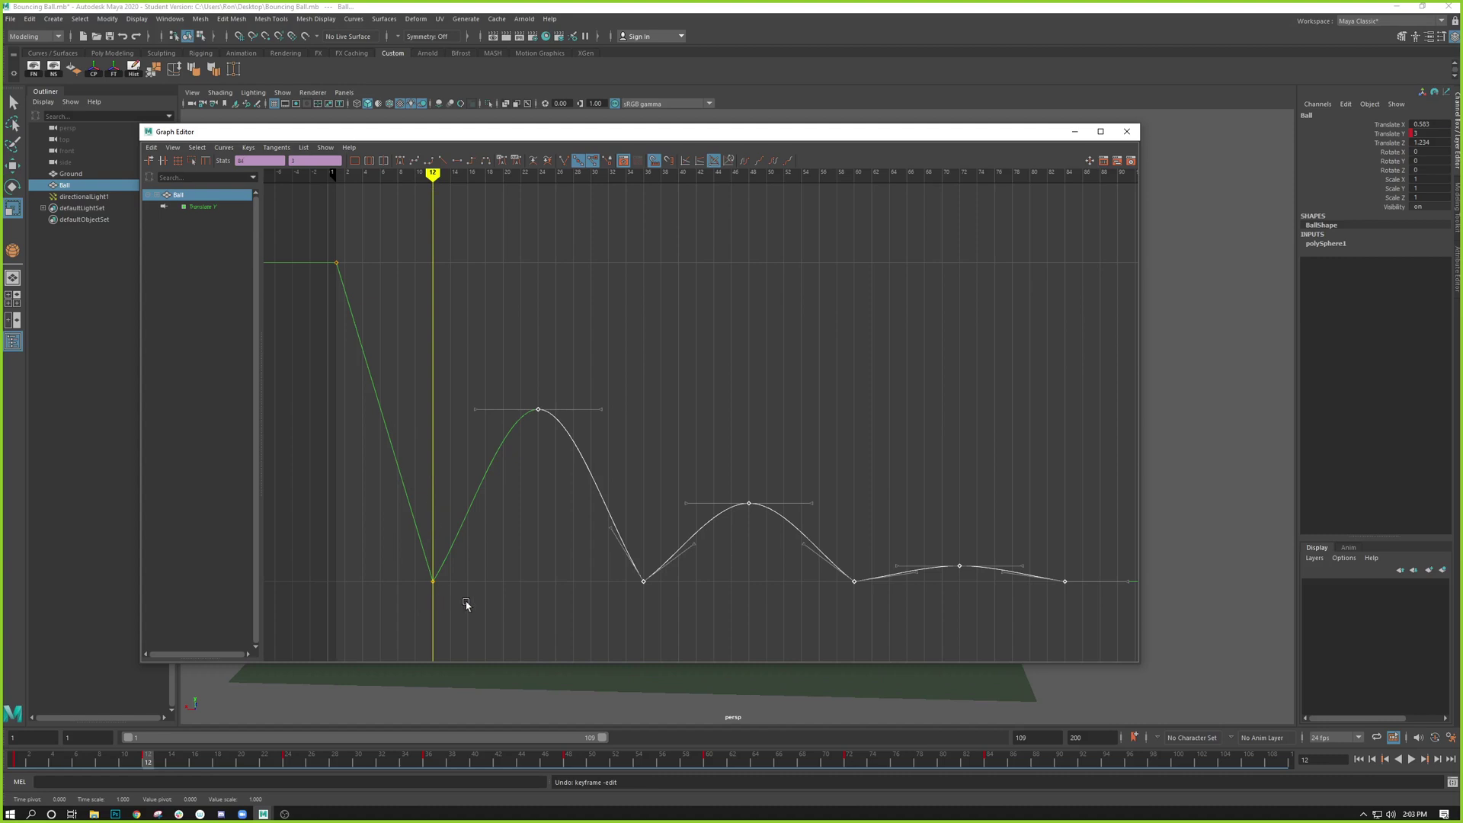
pyautogui.moveTo(431, 133); pyautogui.dragTo(476, 112)
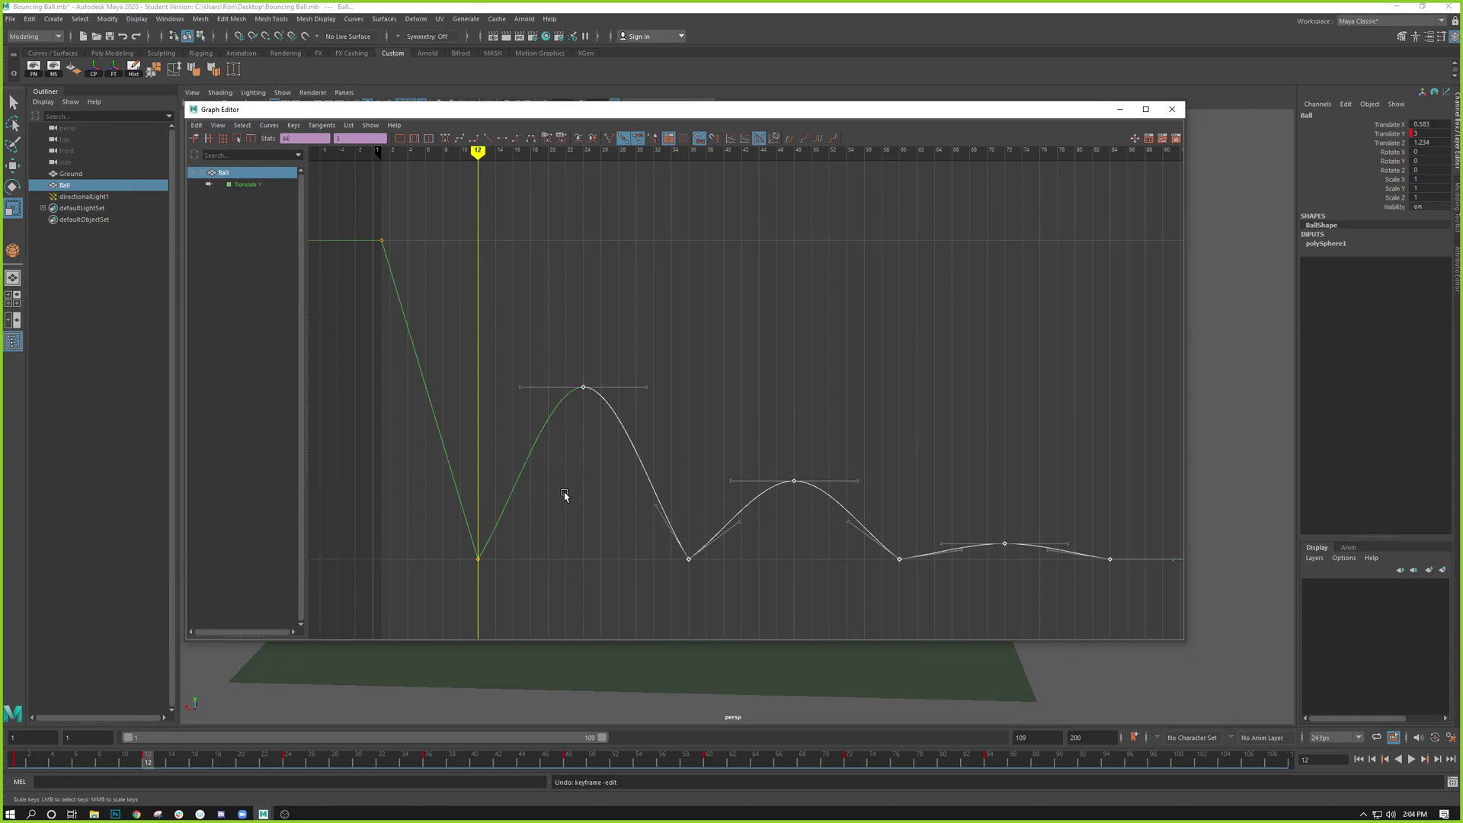
pyautogui.press('w')
pyautogui.press('r')
pyautogui.click(13, 212)
pyautogui.moveTo(435, 109); pyautogui.dragTo(488, 94)
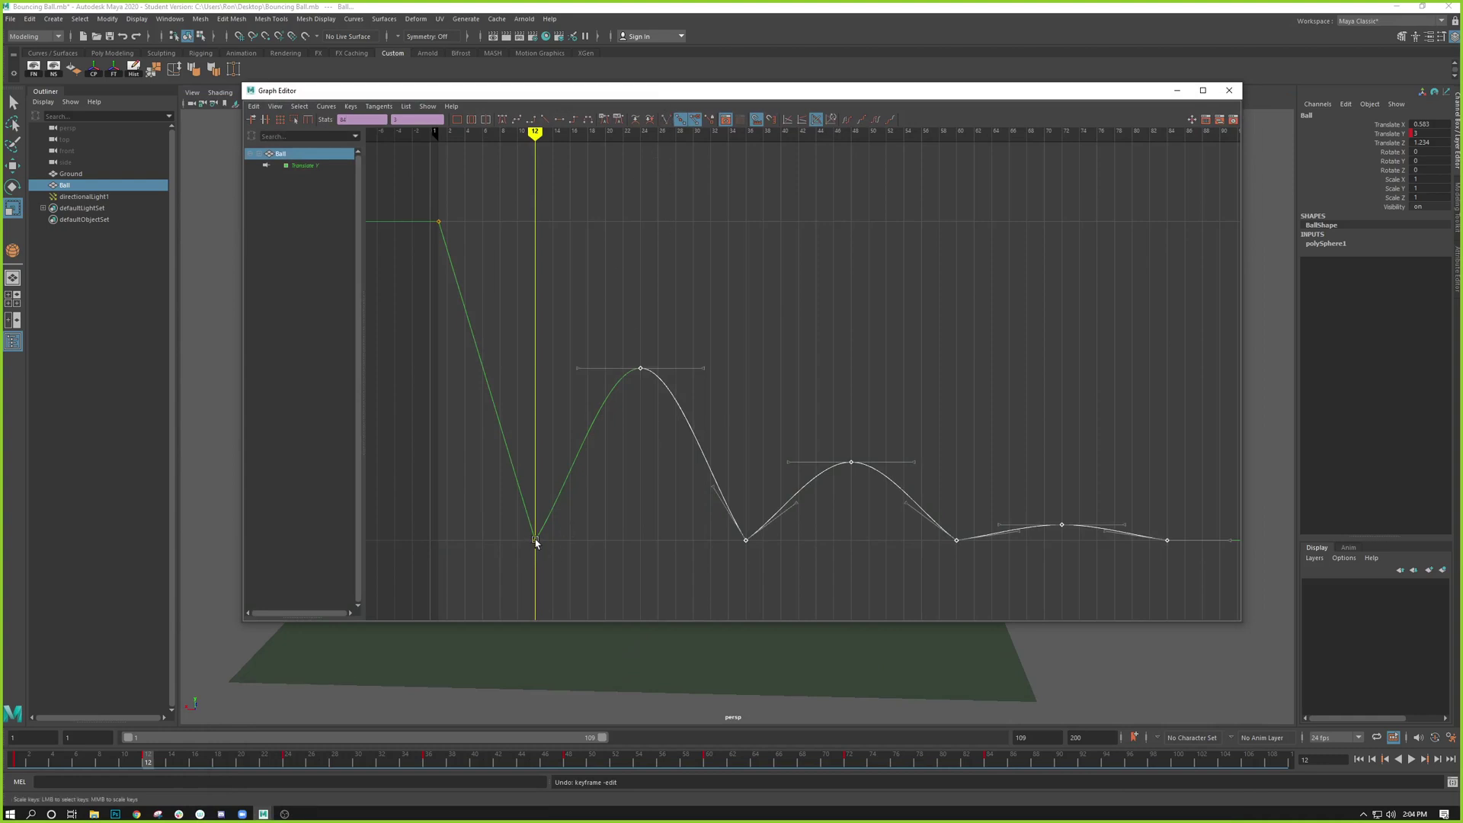
pyautogui.middleClick(535, 534)
pyautogui.moveTo(535, 533); pyautogui.dragTo(521, 571, button='middle')
pyautogui.scroll(-2, 522, 573)
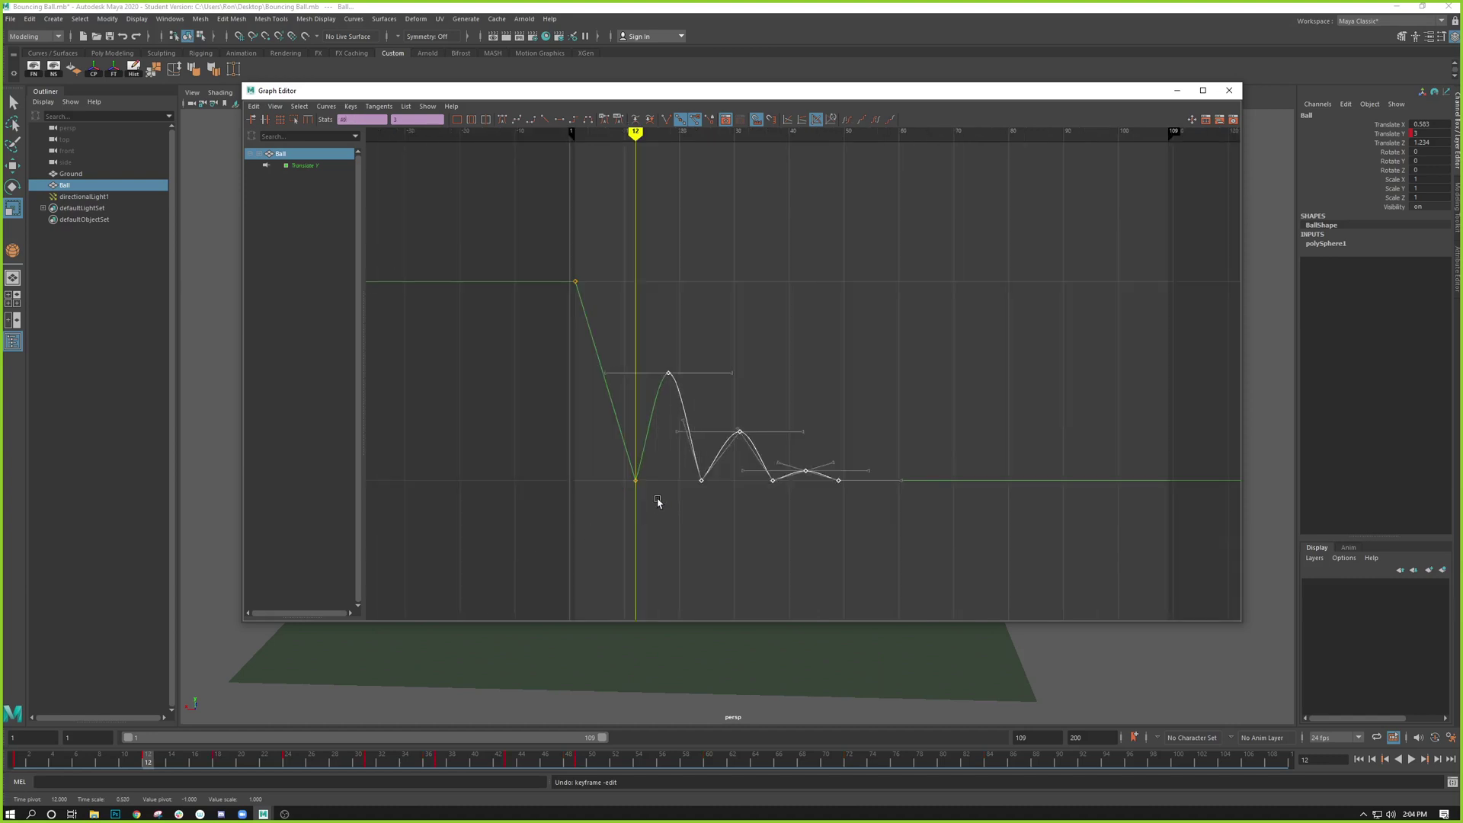
pyautogui.scroll(2, 659, 503)
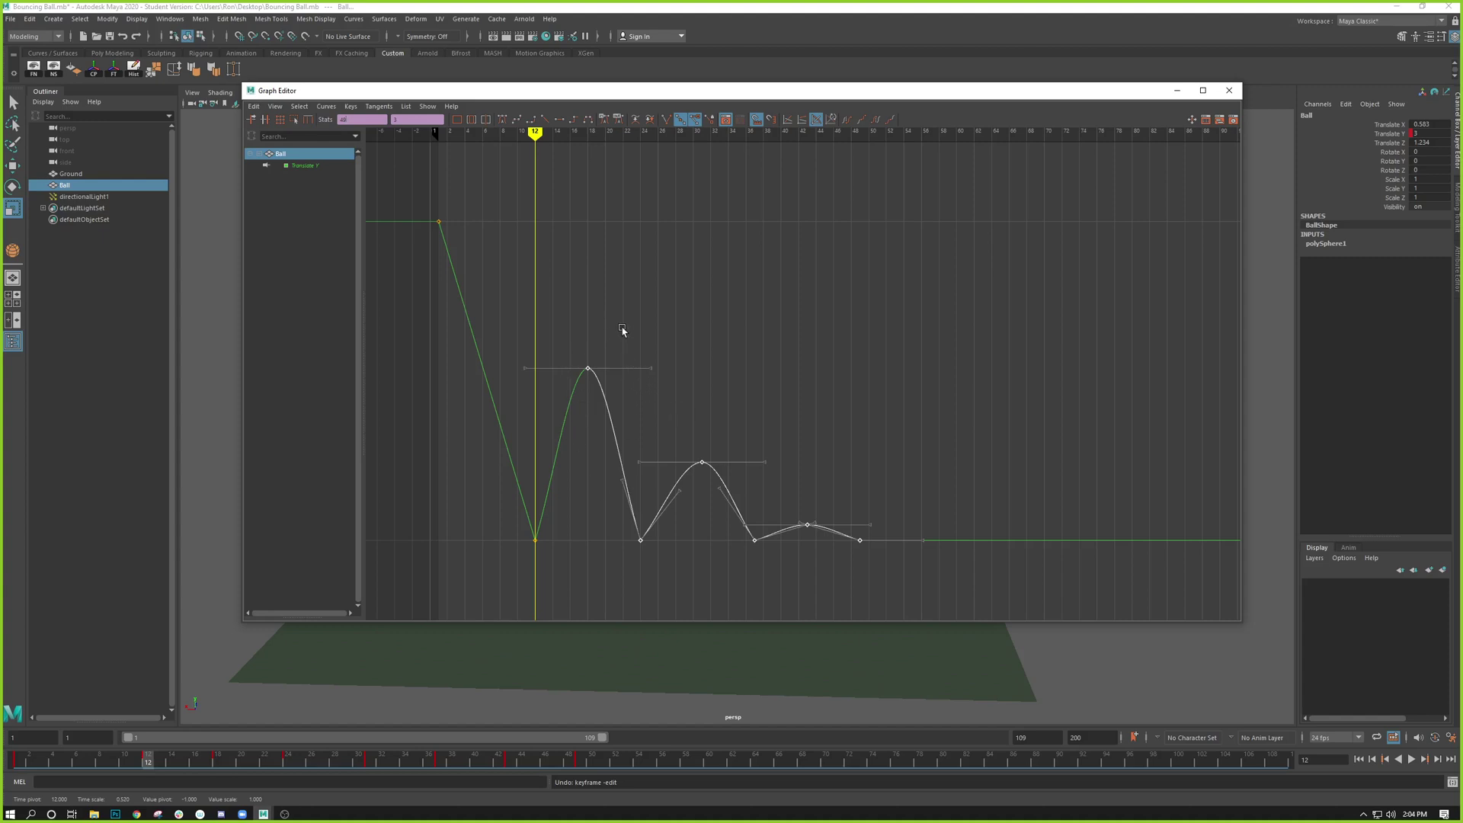
# - Scale the keys after the second ground contact in time toward frame 24, placing the third ground contact at frame 34
pyautogui.moveTo(536, 133); pyautogui.dragTo(640, 132)
pyautogui.moveTo(555, 291); pyautogui.dragTo(631, 420)
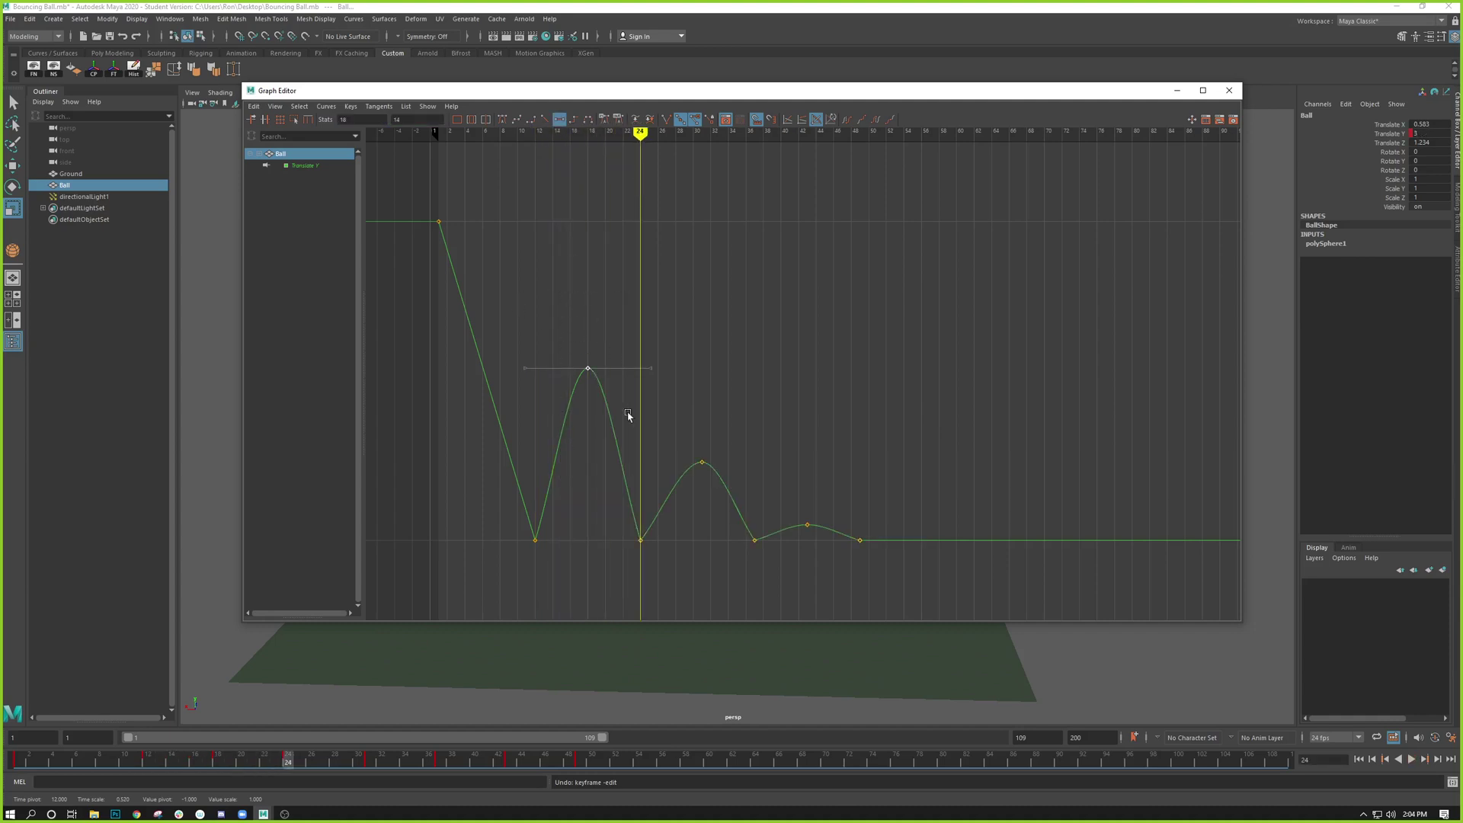
pyautogui.moveTo(899, 351); pyautogui.dragTo(680, 624)
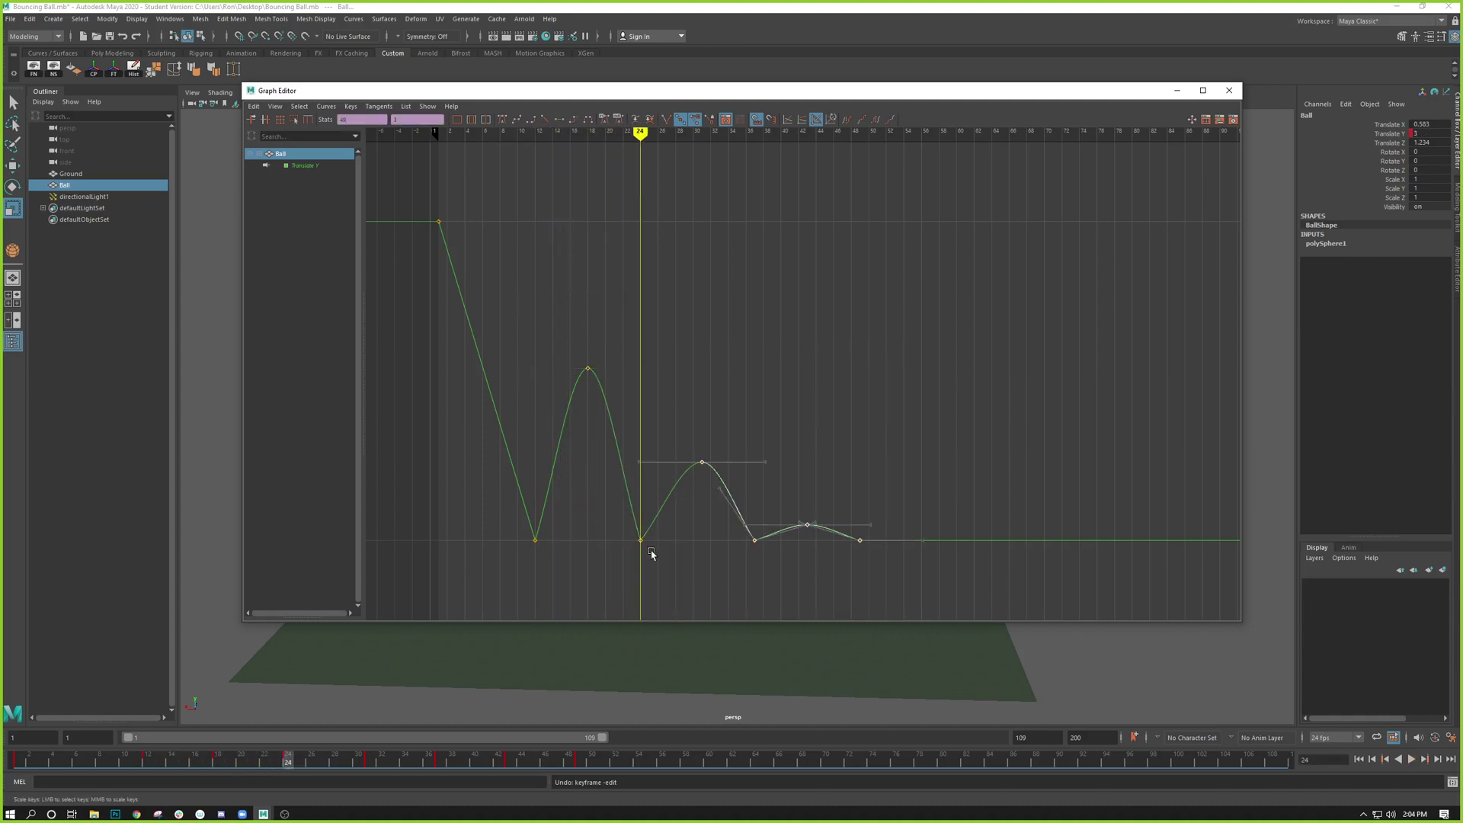
pyautogui.moveTo(639, 540); pyautogui.dragTo(629, 539, button='middle')
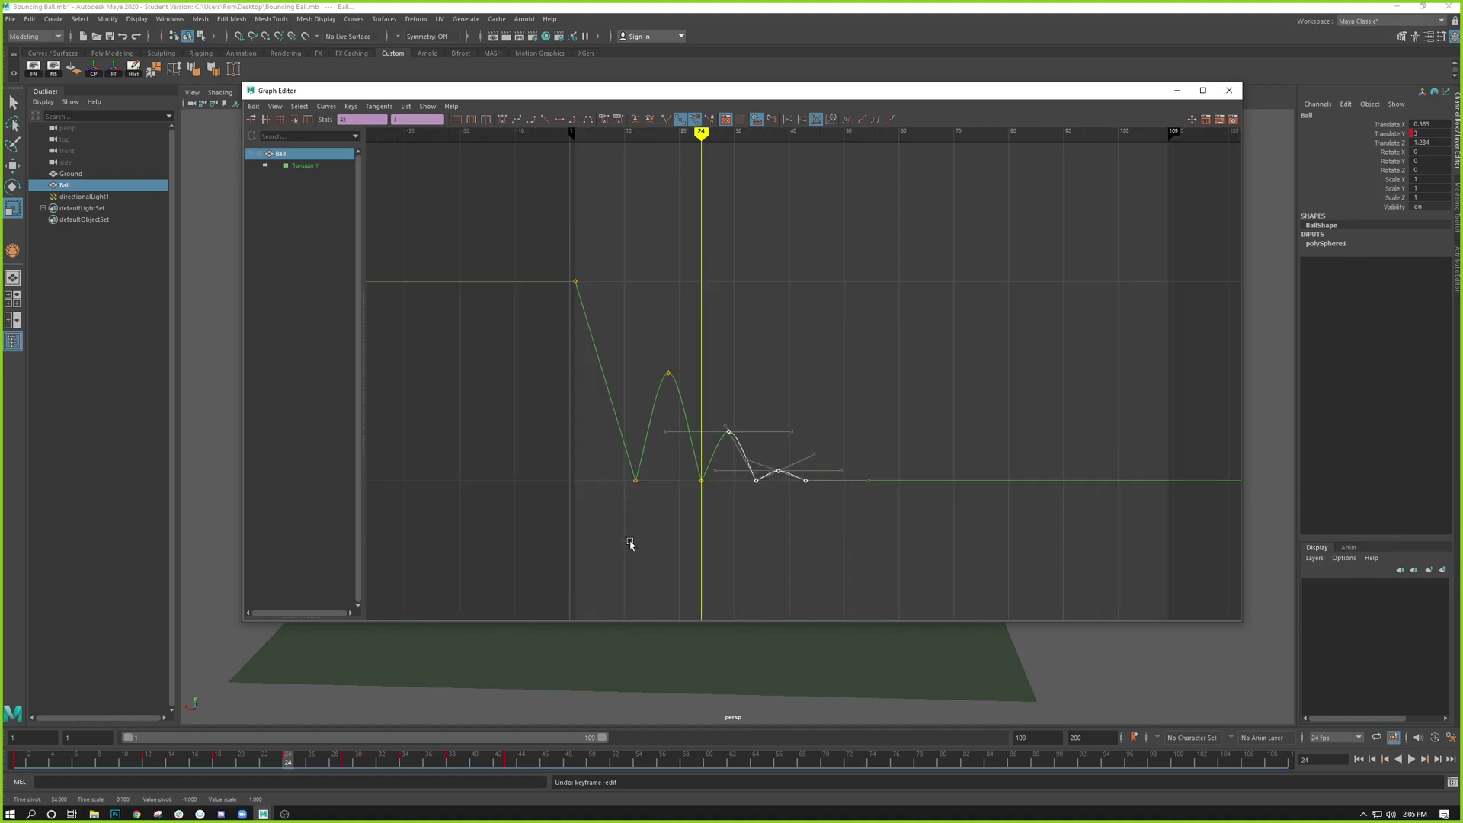
pyautogui.scroll(2, 729, 514)
pyautogui.scroll(-2, 730, 514)
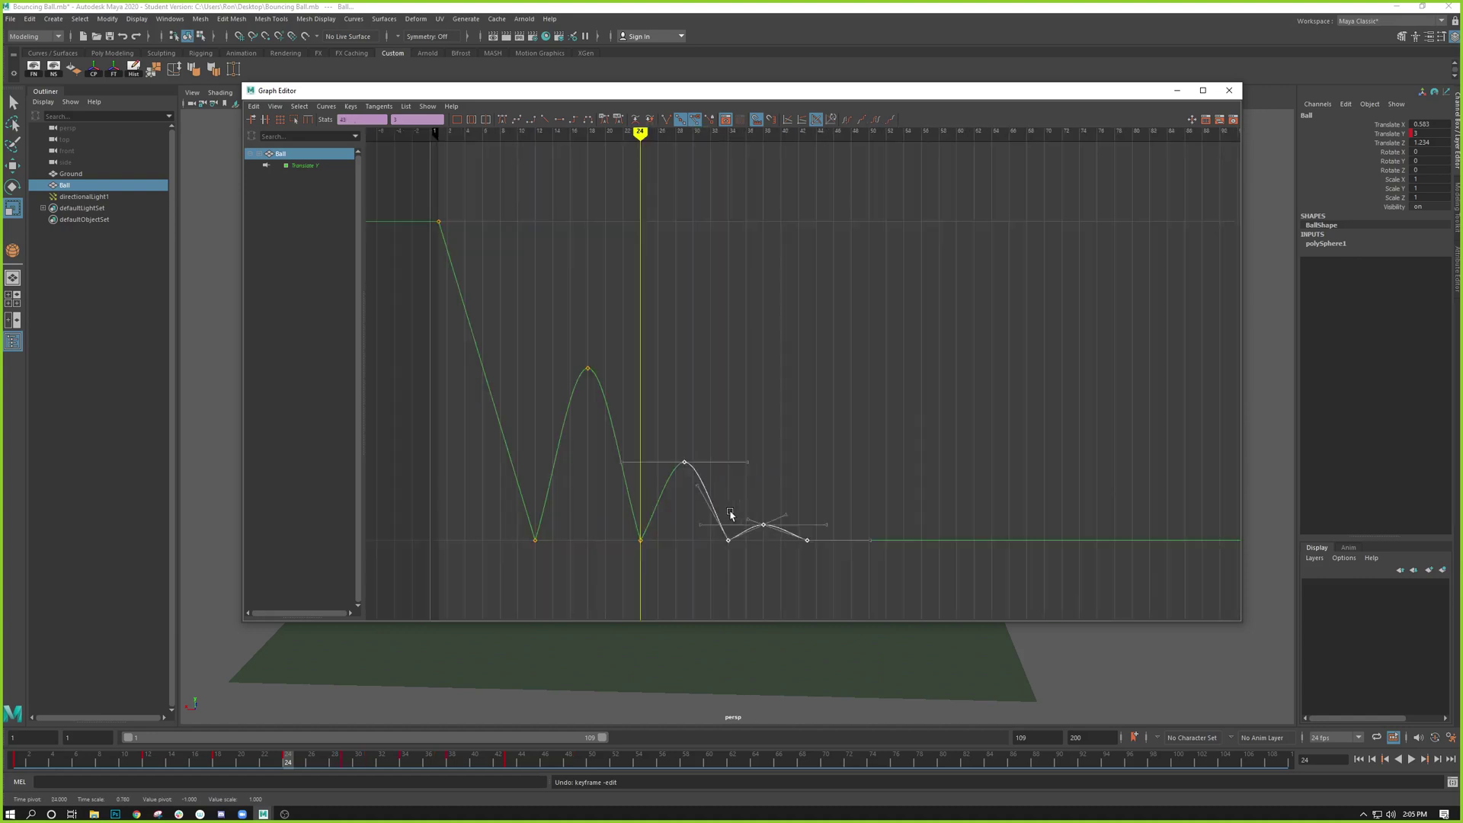
# - Scale the last bounce's peak and final ground contact keys in time toward frame 34, placing the final key at frame 40
pyautogui.moveTo(850, 475); pyautogui.dragTo(745, 575)
pyautogui.moveTo(640, 133); pyautogui.dragTo(729, 134)
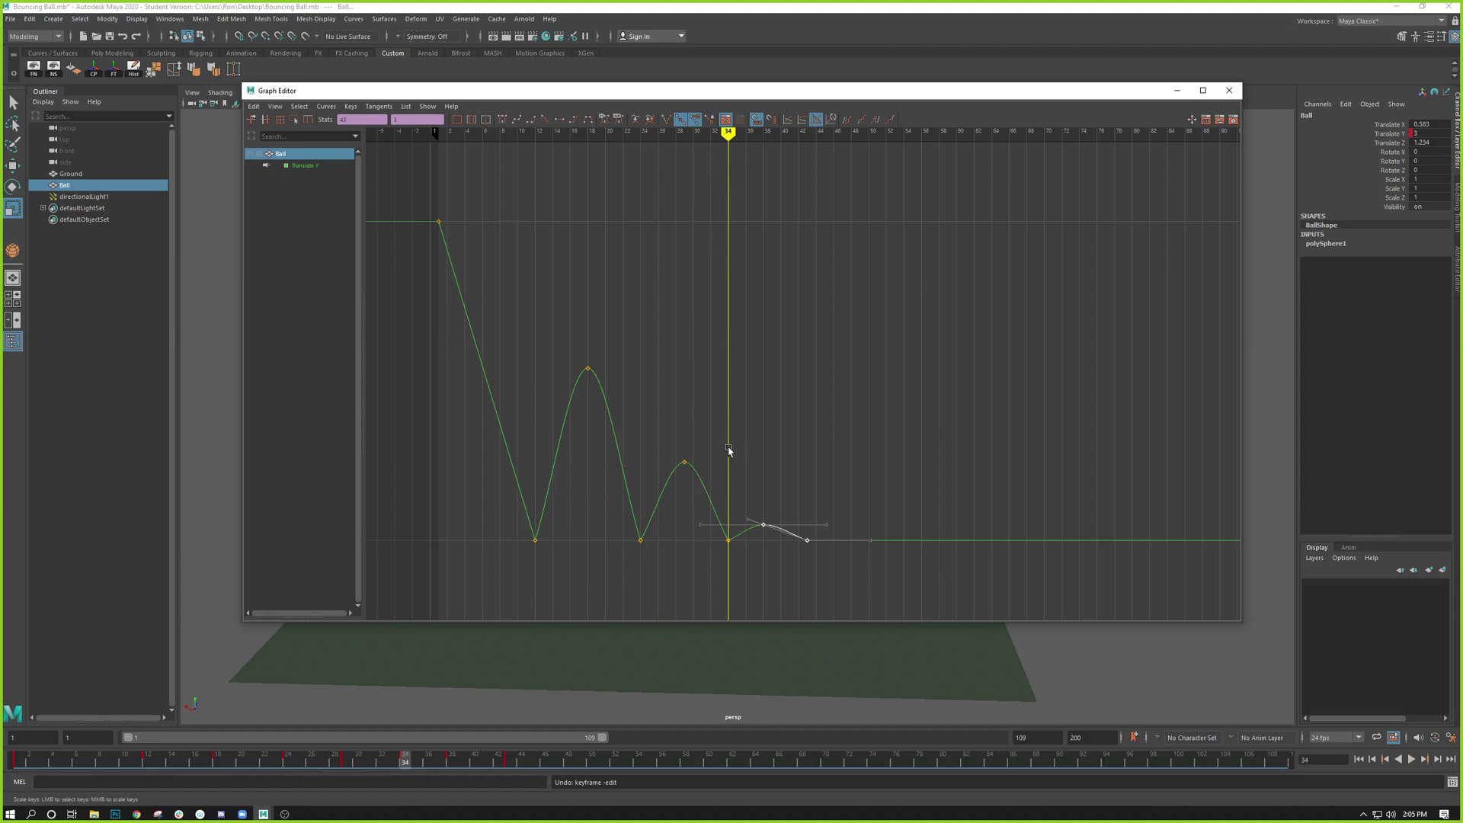
pyautogui.moveTo(729, 448); pyautogui.dragTo(718, 447, button='middle')
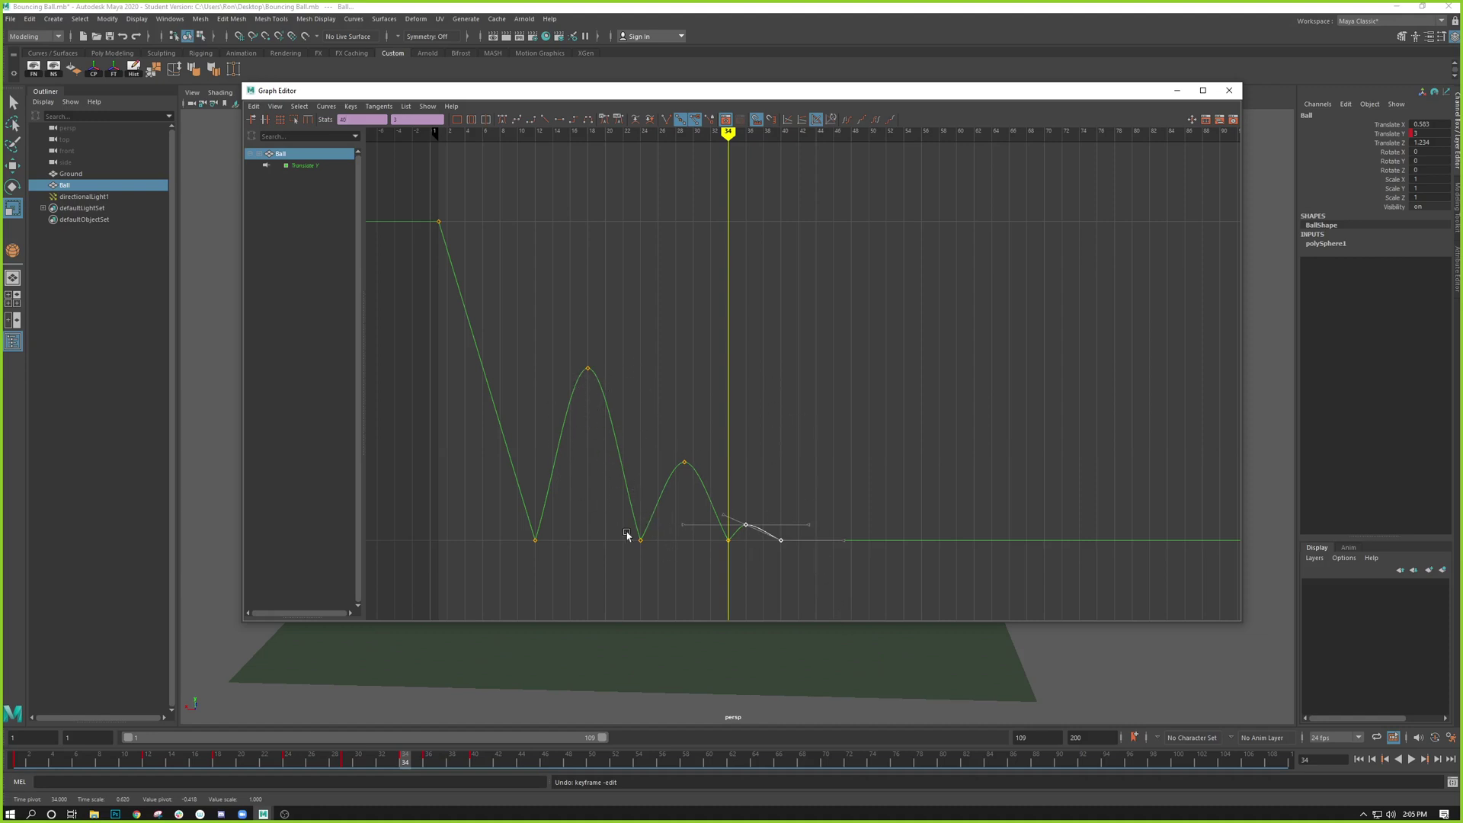
# - Center the last bounce's peak between its ground contacts by moving its key to frame 37
pyautogui.click(807, 486)
pyautogui.moveTo(800, 513); pyautogui.dragTo(768, 565)
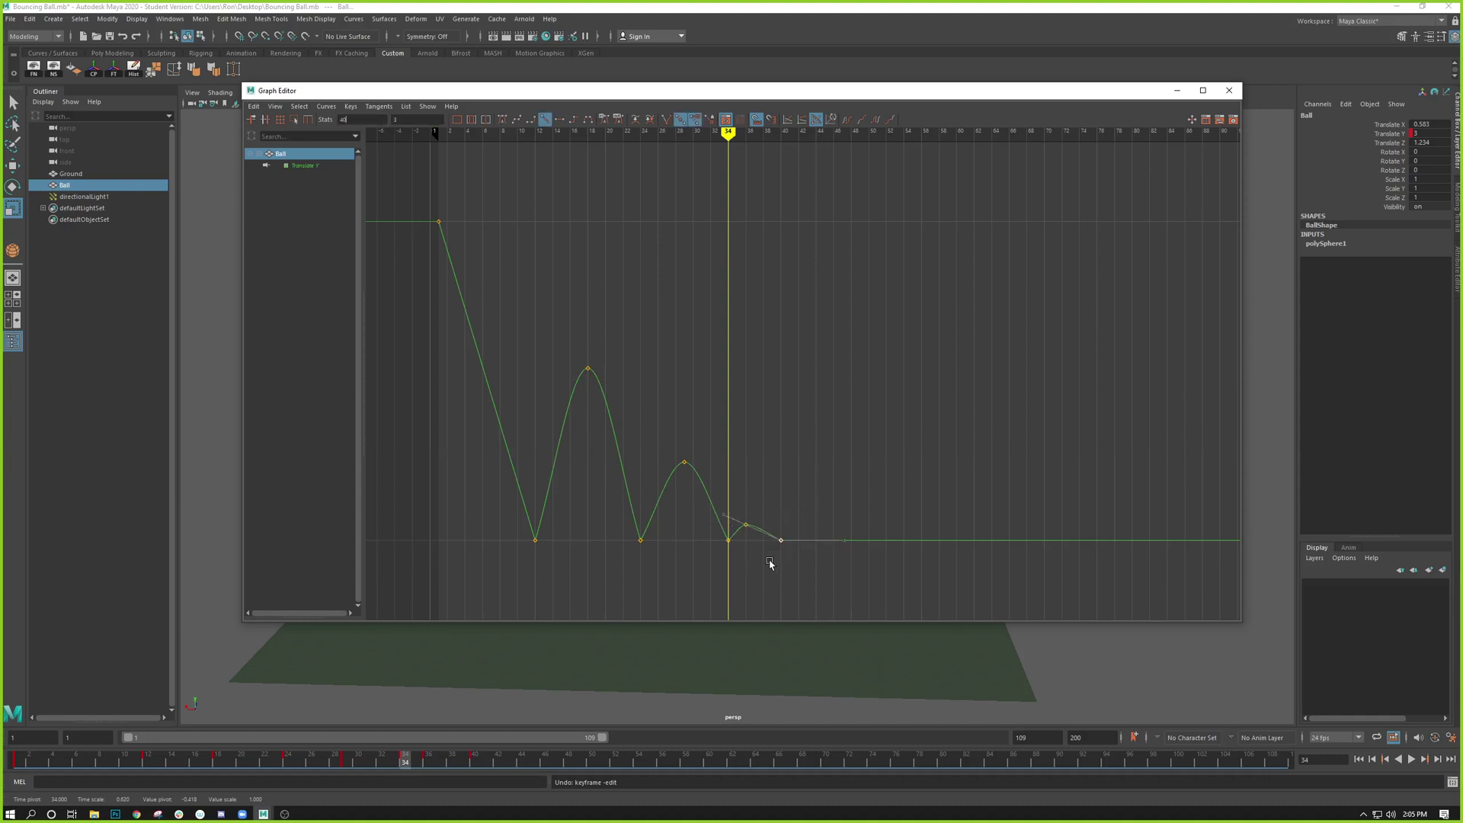
pyautogui.scroll(2, 764, 570)
pyautogui.press('f')
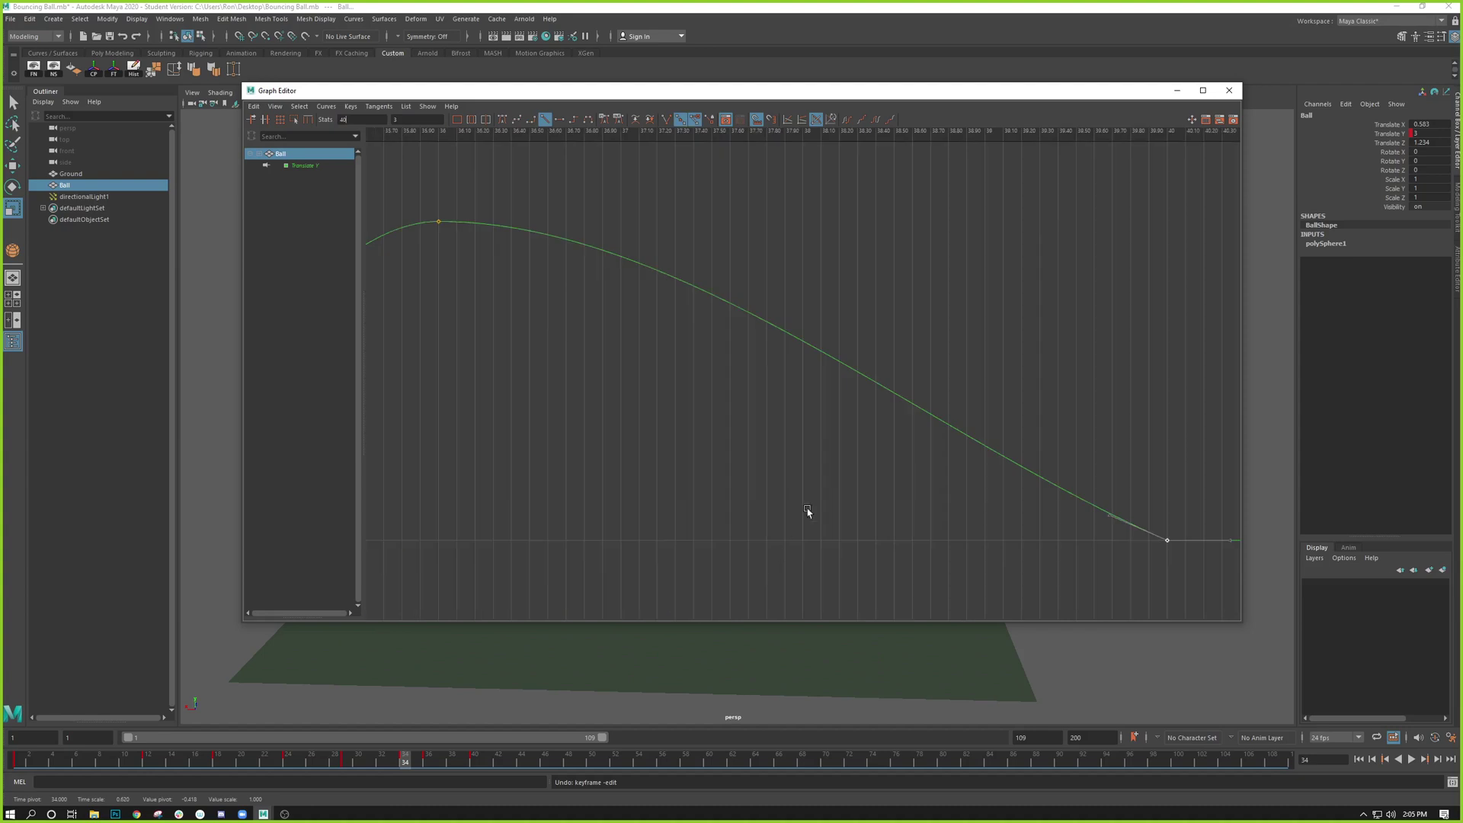
pyautogui.scroll(-2, 814, 500)
pyautogui.scroll(-1, 814, 501)
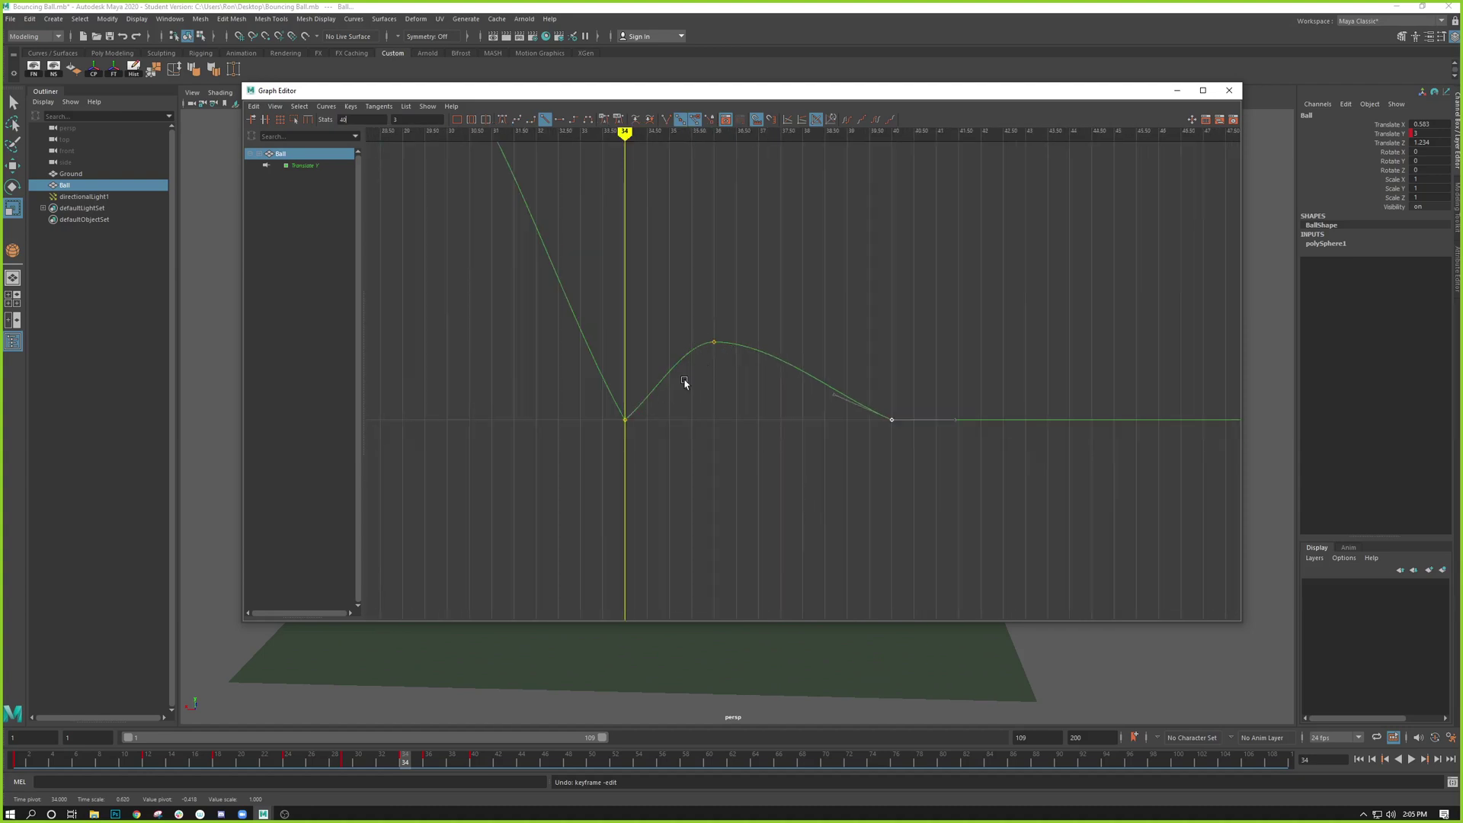
pyautogui.moveTo(745, 303); pyautogui.dragTo(702, 365)
pyautogui.press('w')
pyautogui.moveTo(707, 345); pyautogui.dragTo(736, 340, button='middle')
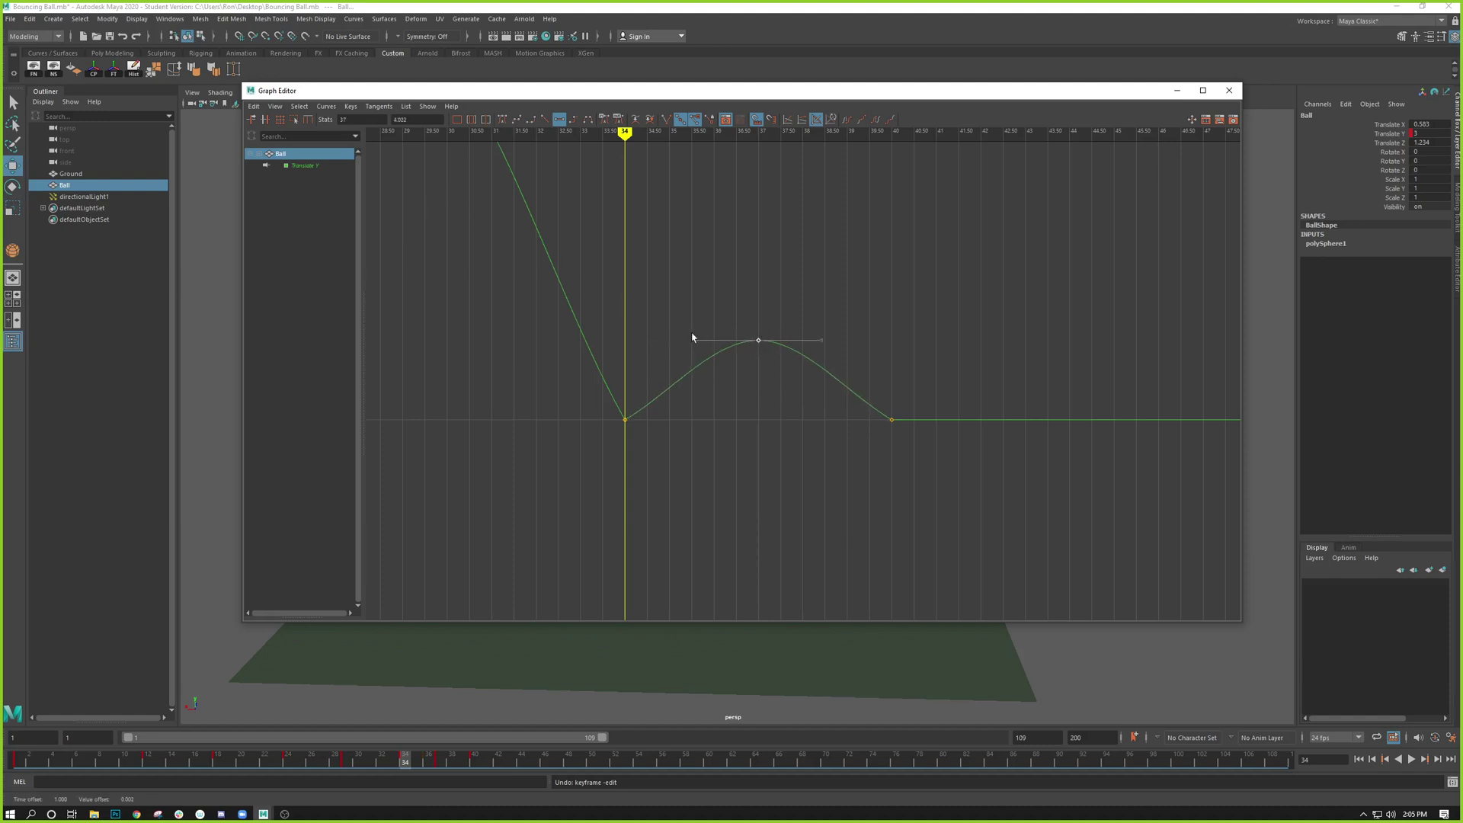
pyautogui.press('a')
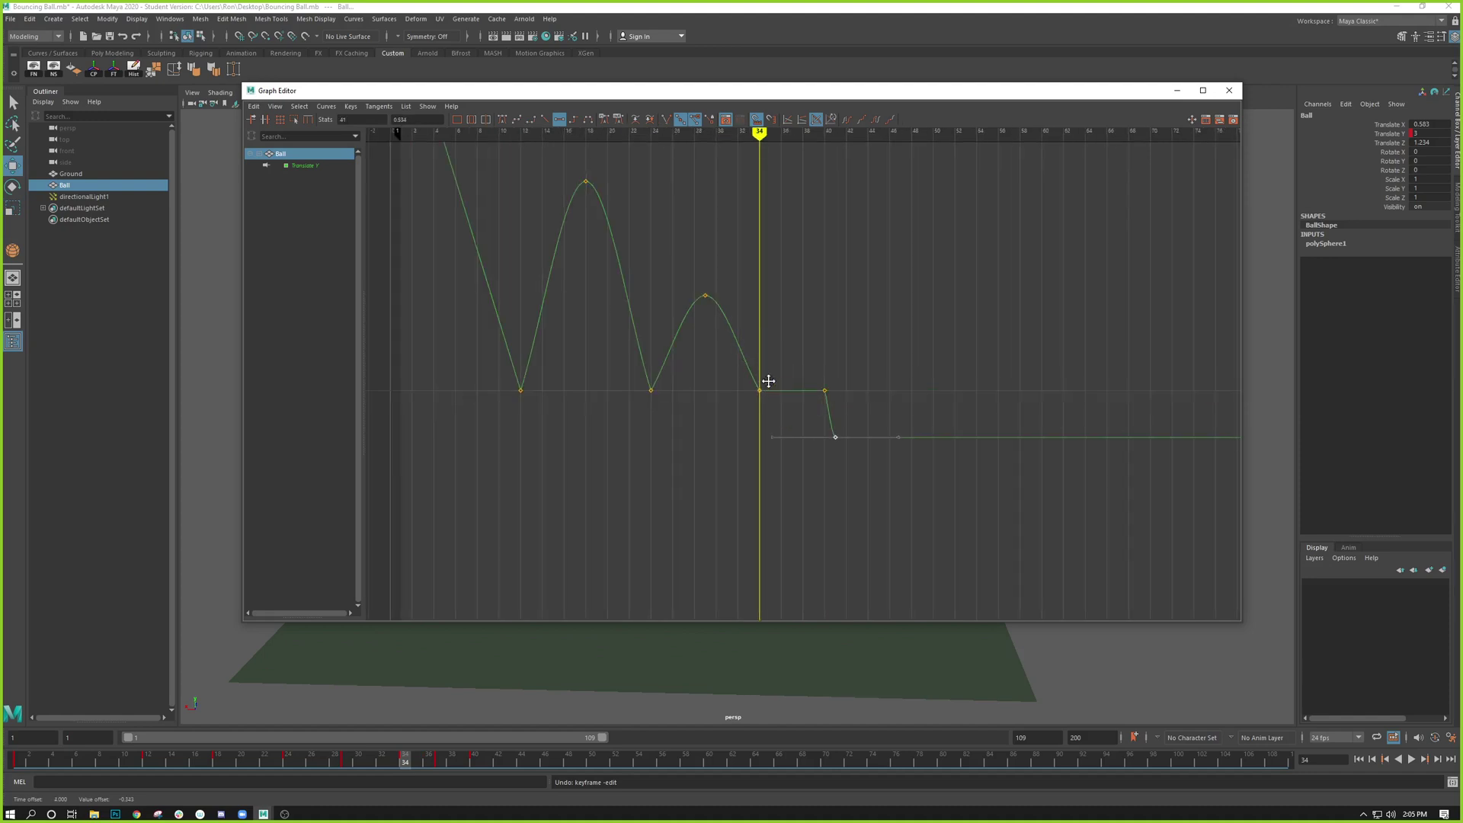
# - Examine the retimed Translate Y curve, checking each bounce's peak and ground contact keys in turn
pyautogui.click(836, 271)
pyautogui.scroll(-6, 839, 313)
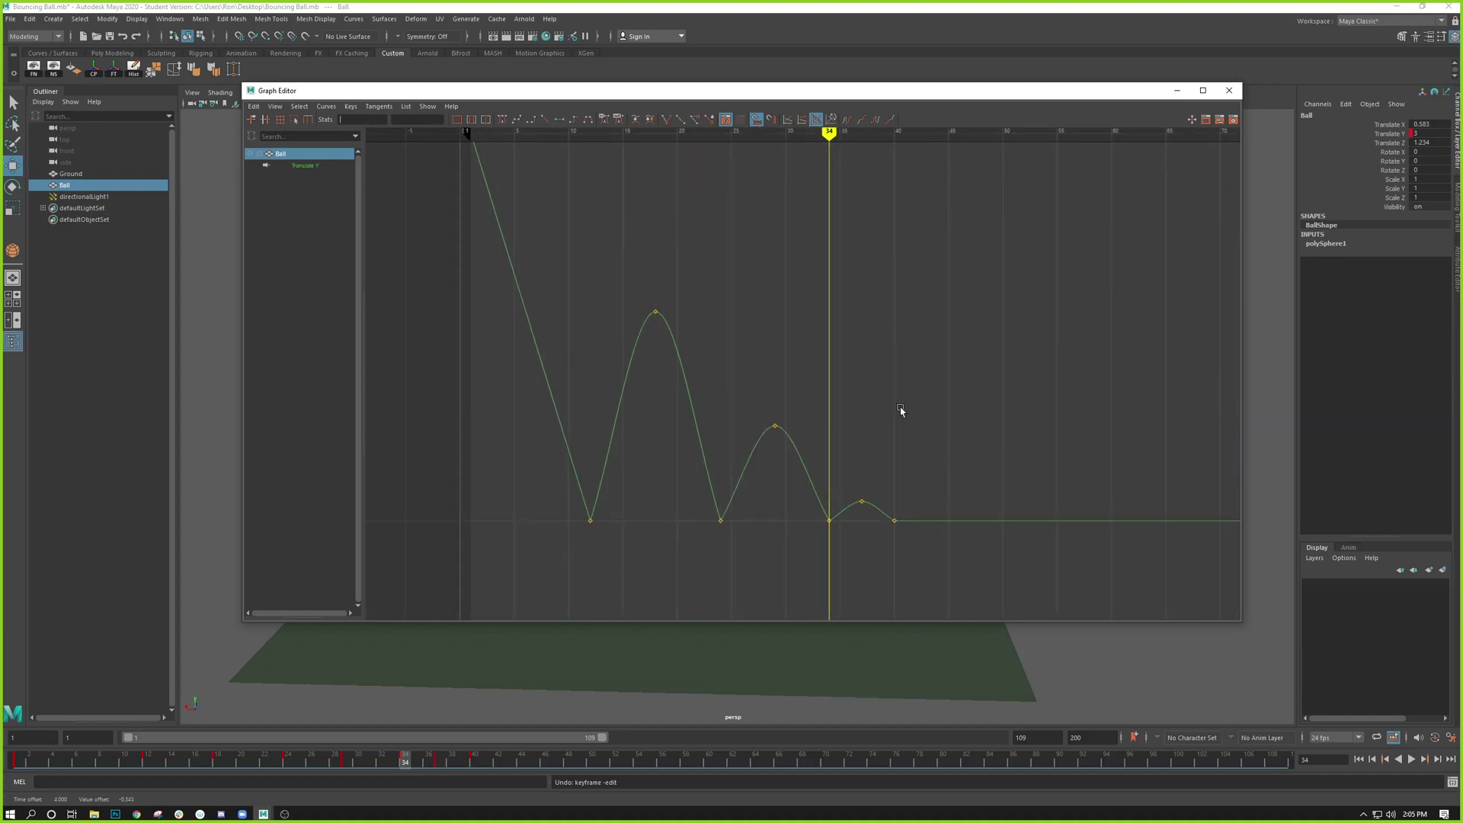
pyautogui.scroll(3, 806, 409)
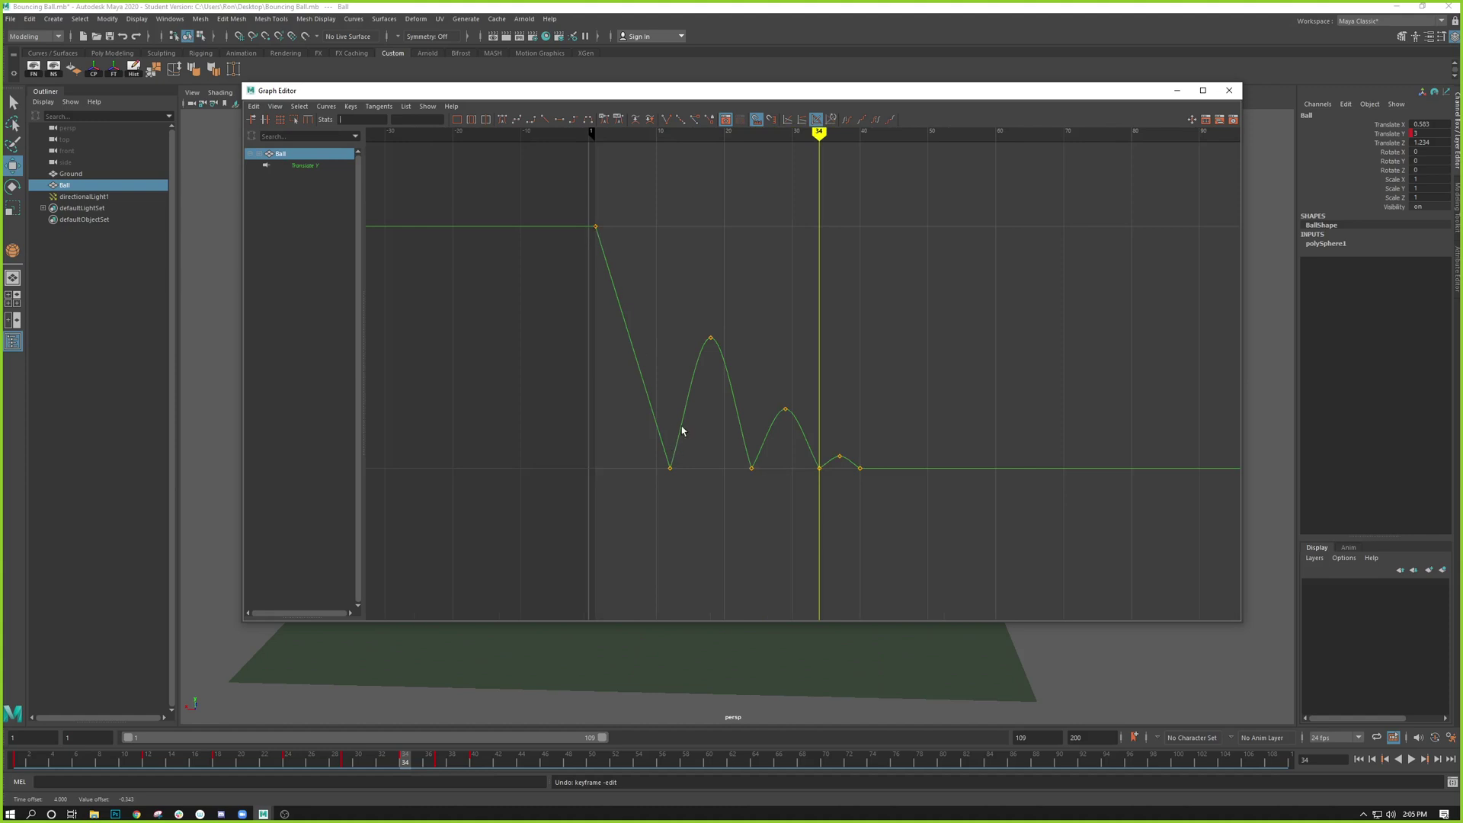
pyautogui.scroll(-3, 709, 416)
pyautogui.scroll(6, 745, 399)
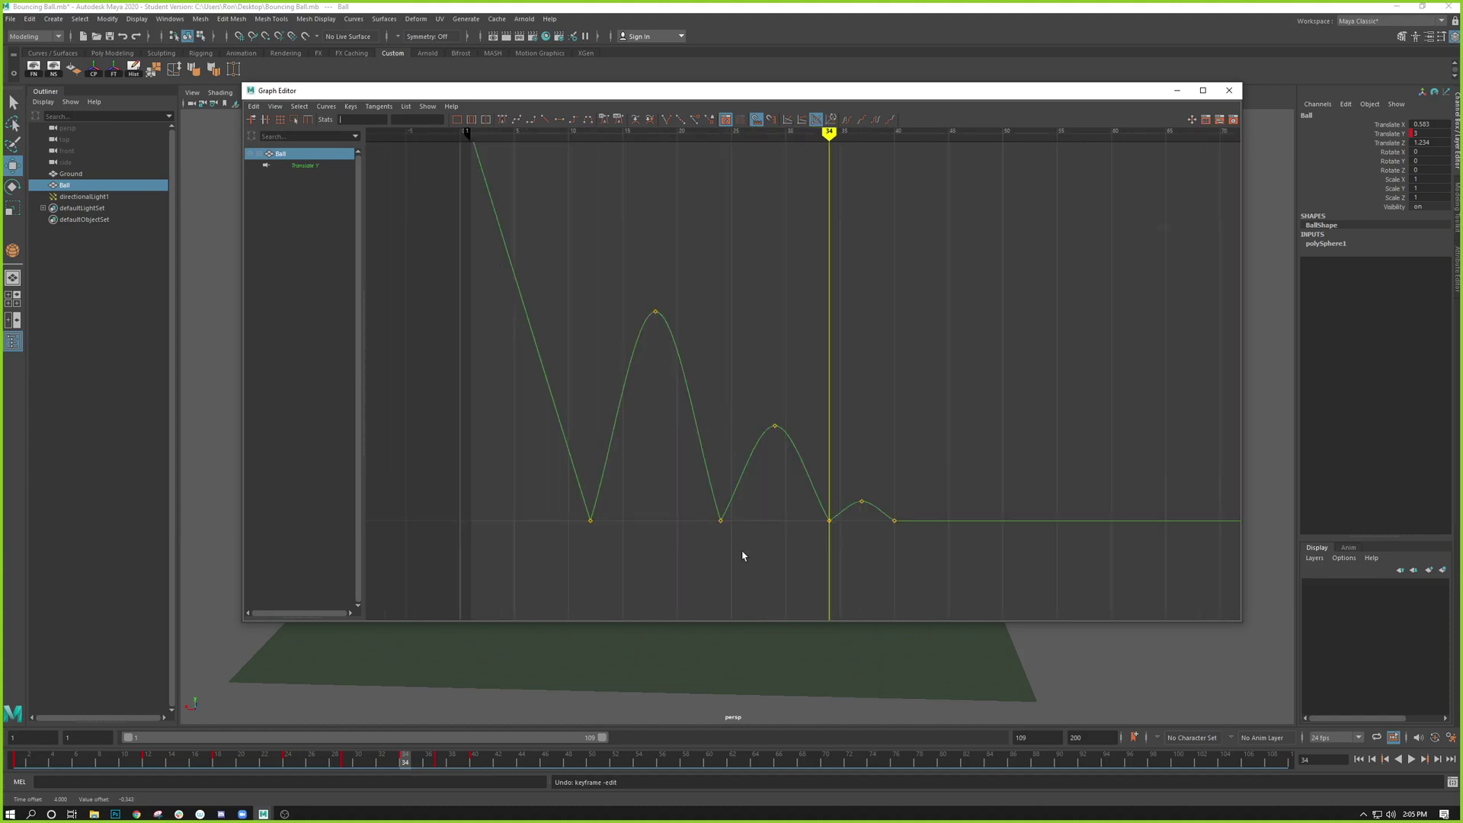
pyautogui.moveTo(884, 480); pyautogui.dragTo(857, 512)
pyautogui.moveTo(682, 305); pyautogui.dragTo(640, 368)
pyautogui.moveTo(728, 501); pyautogui.dragTo(707, 556)
pyautogui.moveTo(809, 427); pyautogui.dragTo(755, 497)
pyautogui.moveTo(843, 477); pyautogui.dragTo(829, 537)
pyautogui.moveTo(863, 440); pyautogui.dragTo(842, 552)
pyautogui.moveTo(934, 429); pyautogui.dragTo(885, 547)
pyautogui.click(649, 310)
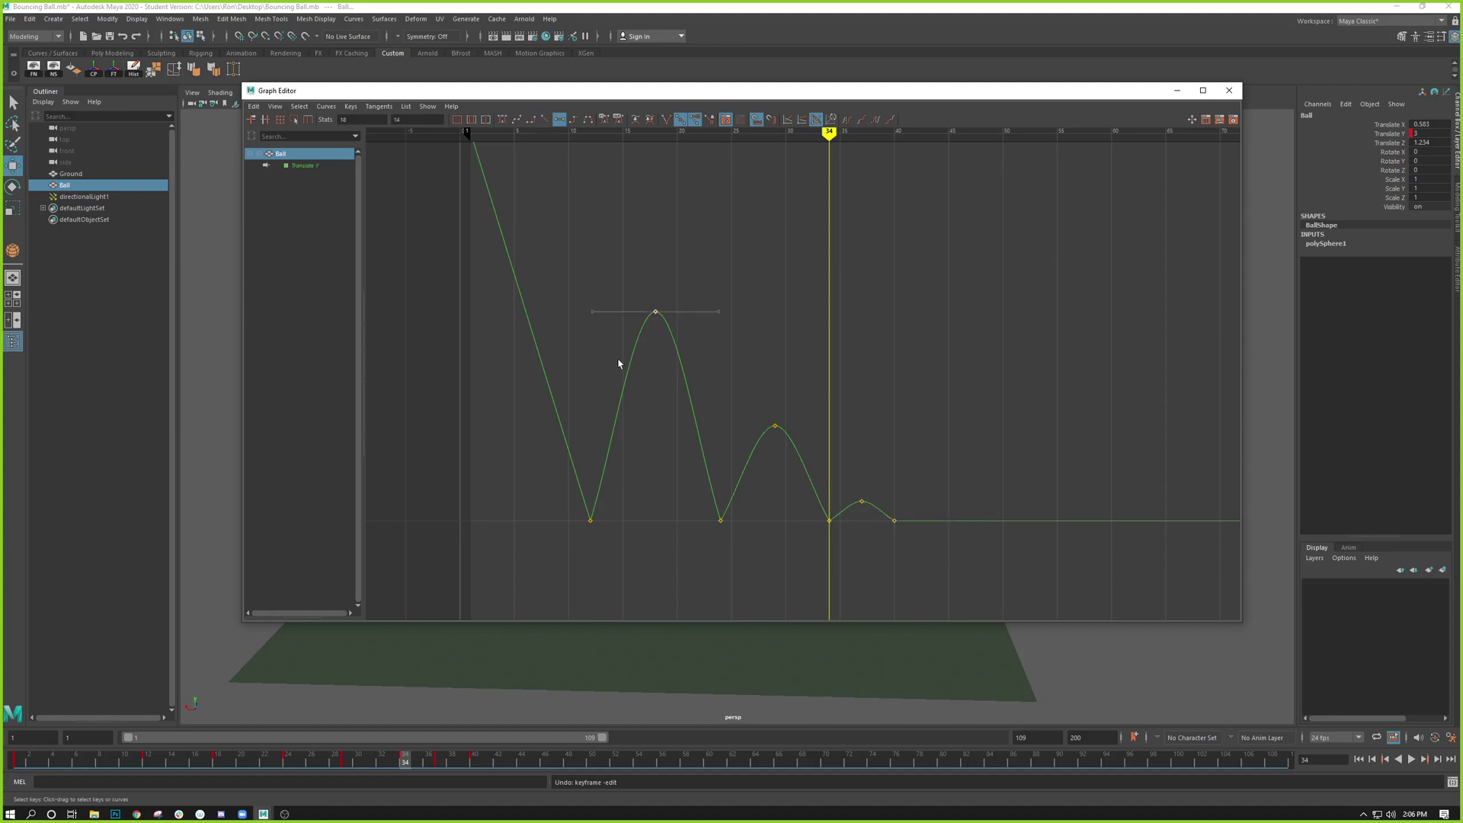
# - Set the final ground contact key on the Translate Y curve to frame 41 and deselect it
pyautogui.moveTo(924, 496); pyautogui.dragTo(843, 523)
pyautogui.click(348, 122)
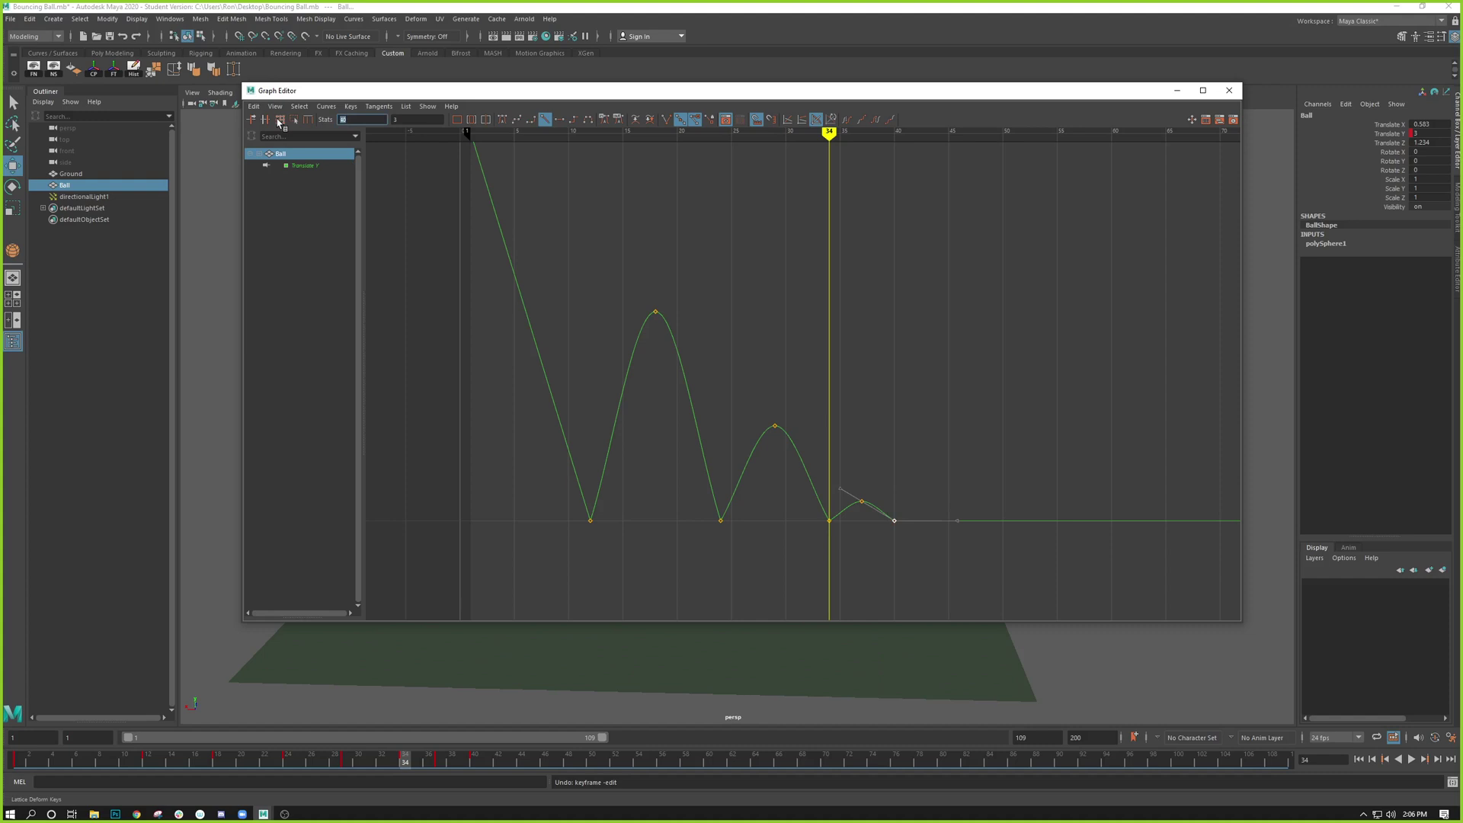
pyautogui.press('Return')
pyautogui.click(880, 545)
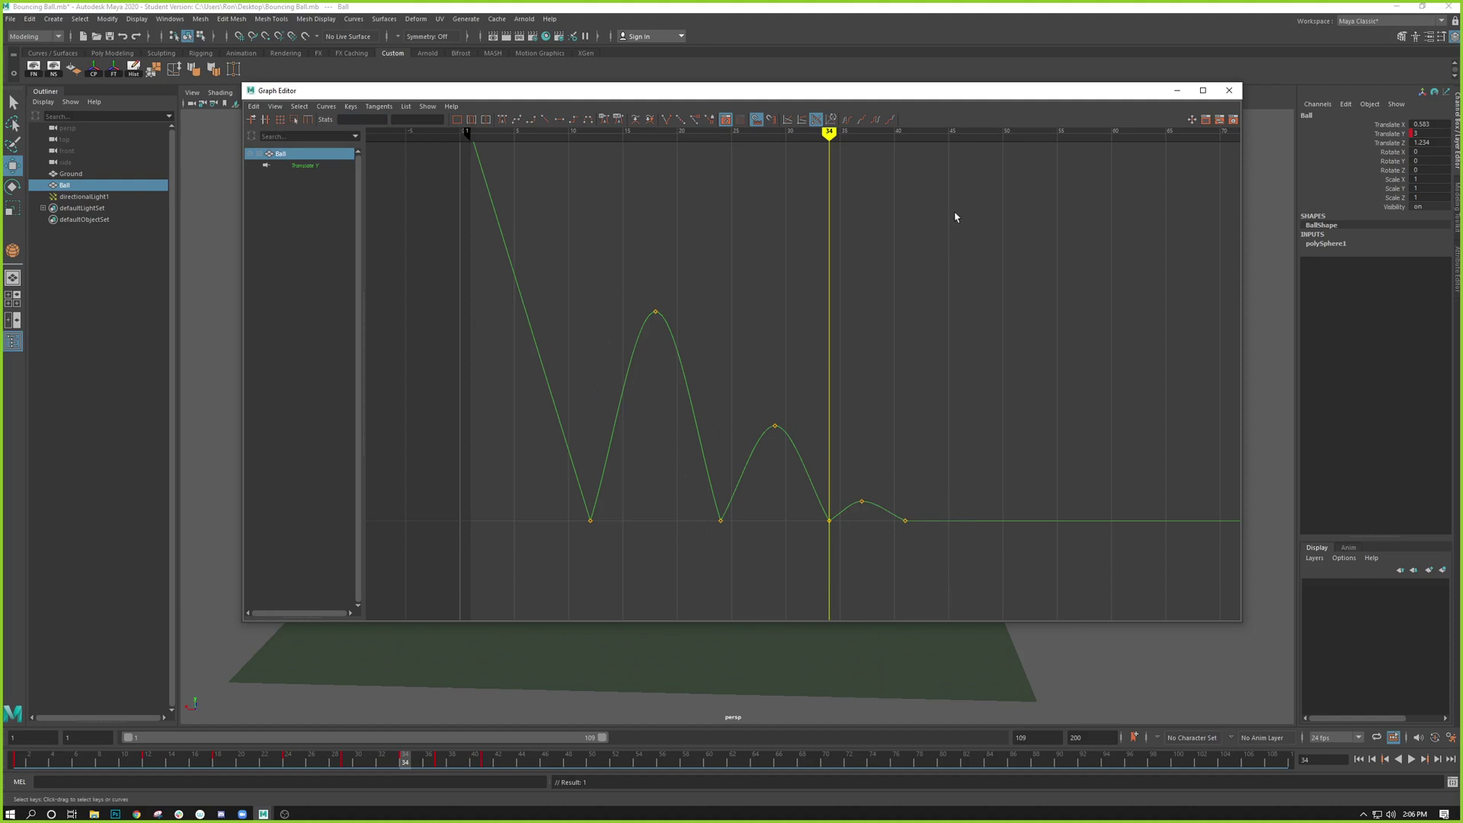
# - Try scaling the keys after the first ground contact in time about frame 34, and undo the scaling
pyautogui.moveTo(955, 217); pyautogui.dragTo(638, 602)
pyautogui.press('r')
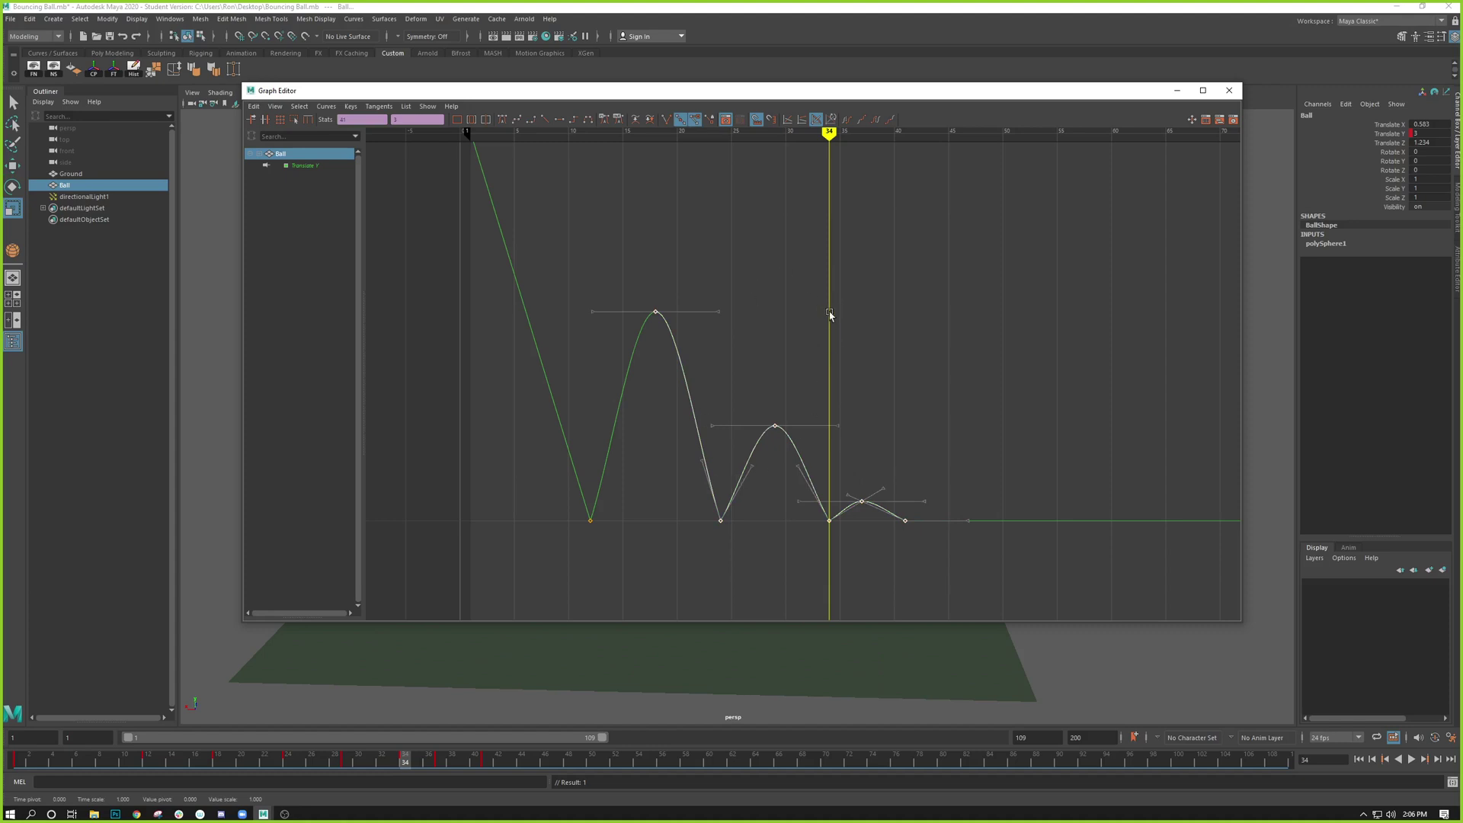
pyautogui.moveTo(829, 314)
pyautogui.mouseDown(button='middle')
pyautogui.moveTo(810, 310)
pyautogui.moveTo(829, 303)
pyautogui.mouseUp(button='middle')
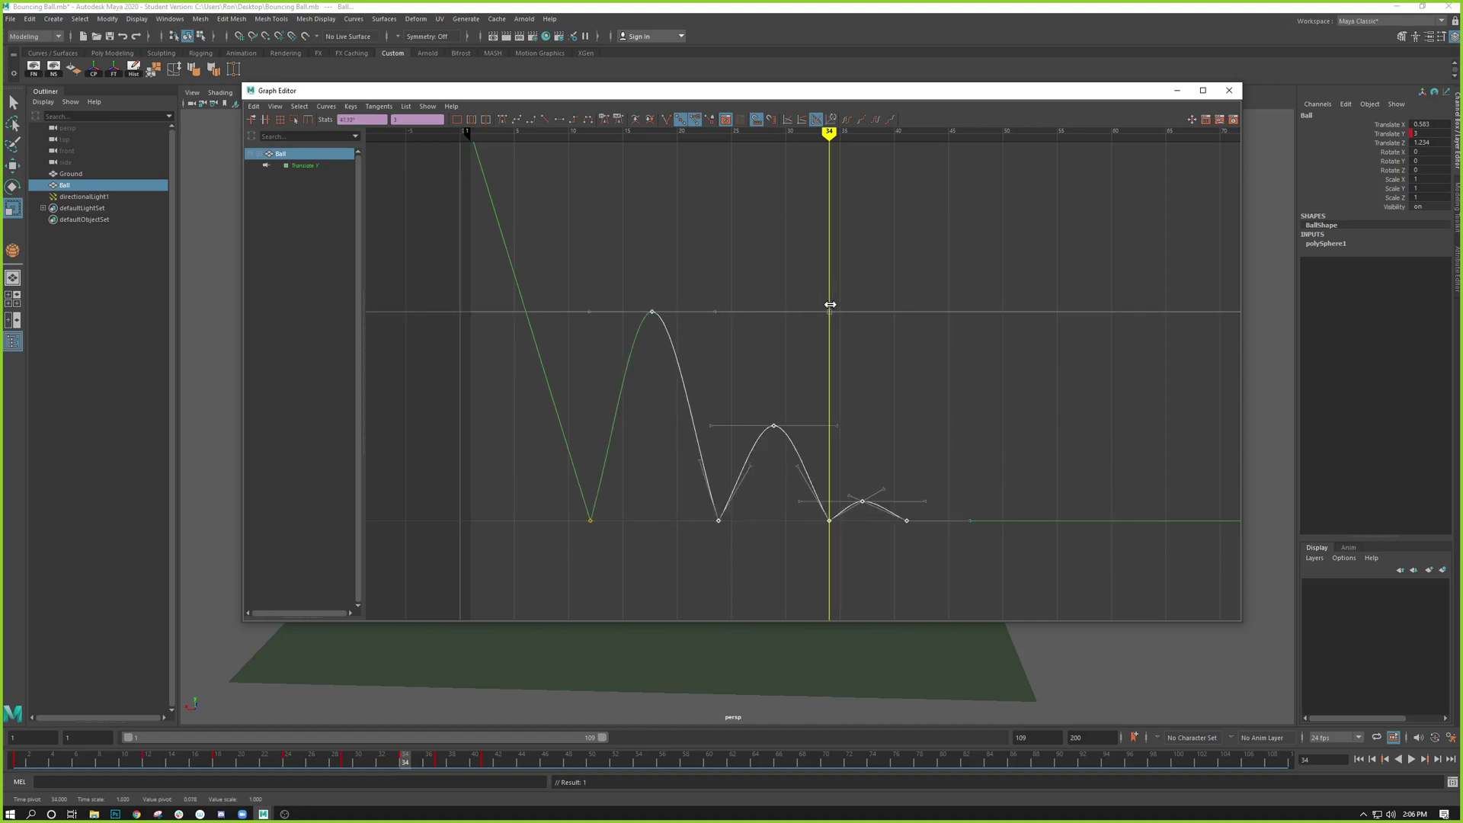
pyautogui.hotkey('ctrl', 'z')
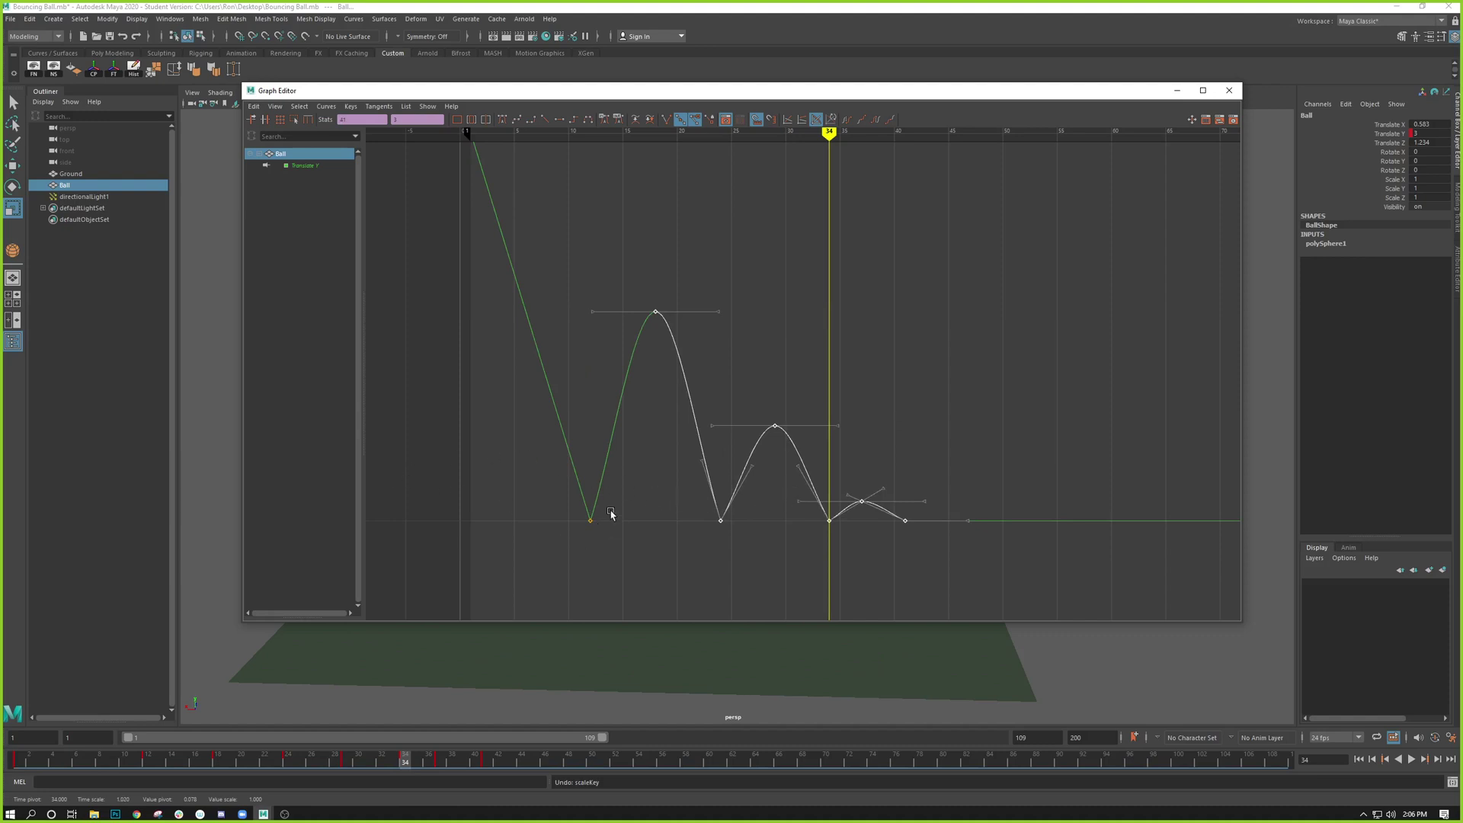
# - Try moving the second bounce's peak key later in time with the Move tool, and undo the move
pyautogui.press('w')
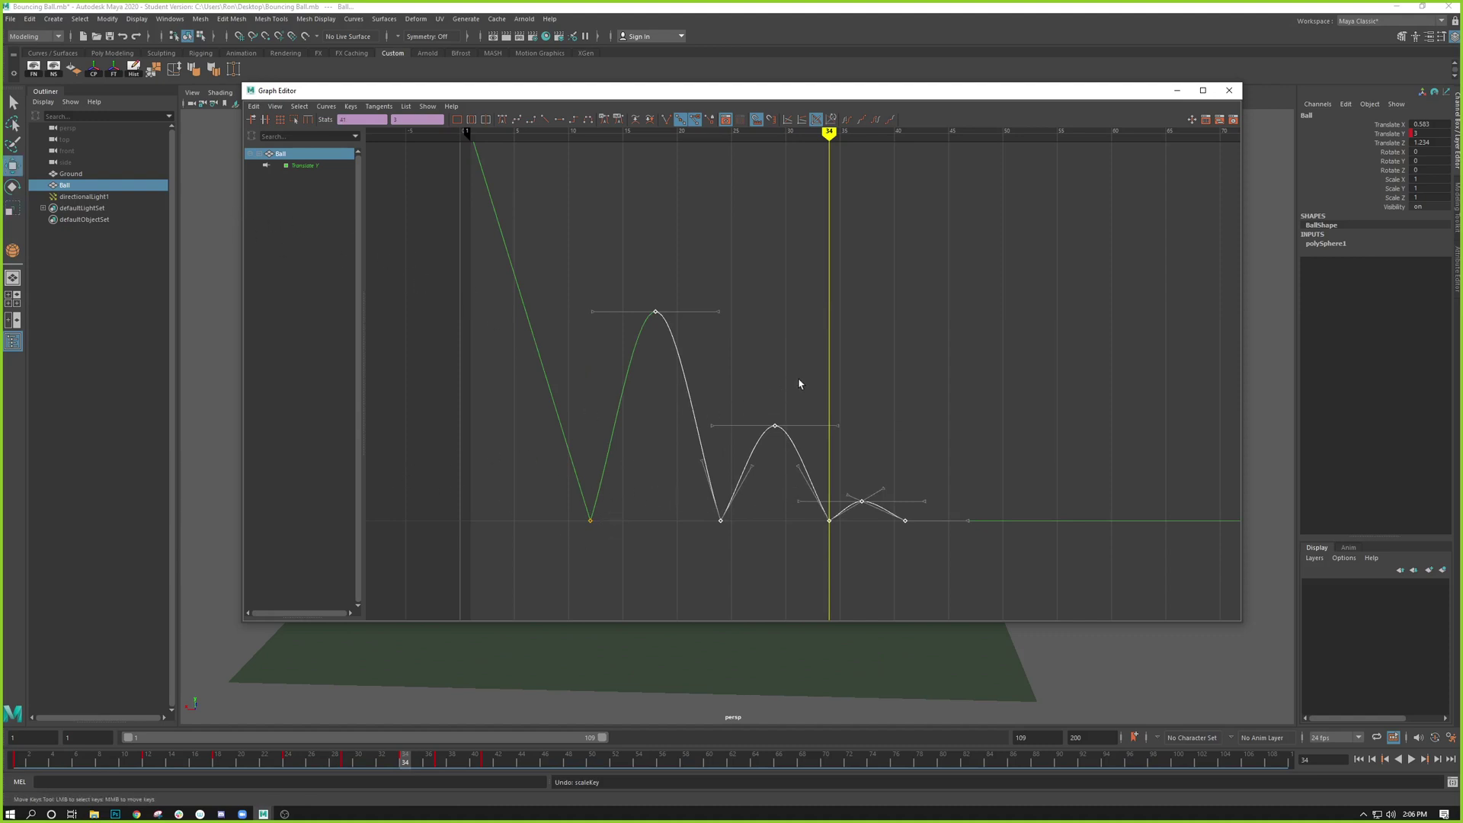
pyautogui.click(775, 425)
pyautogui.moveTo(772, 439); pyautogui.dragTo(819, 444, button='middle')
pyautogui.hotkey('ctrl', 'z')
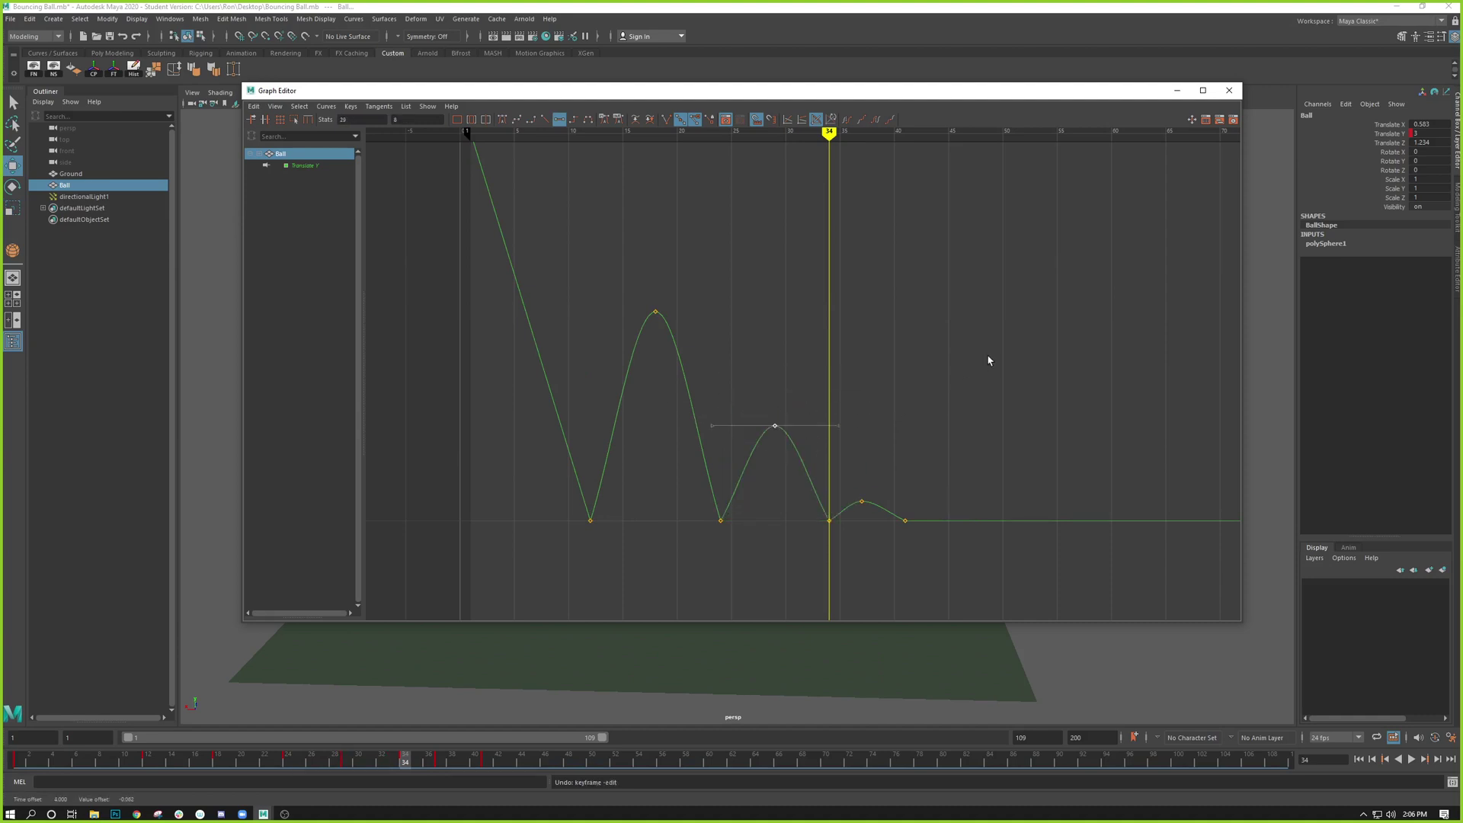
# - Minimize the Graph Editor, play the bounce animation from frame 1 to review its timing, and stop playback
pyautogui.click(969, 378)
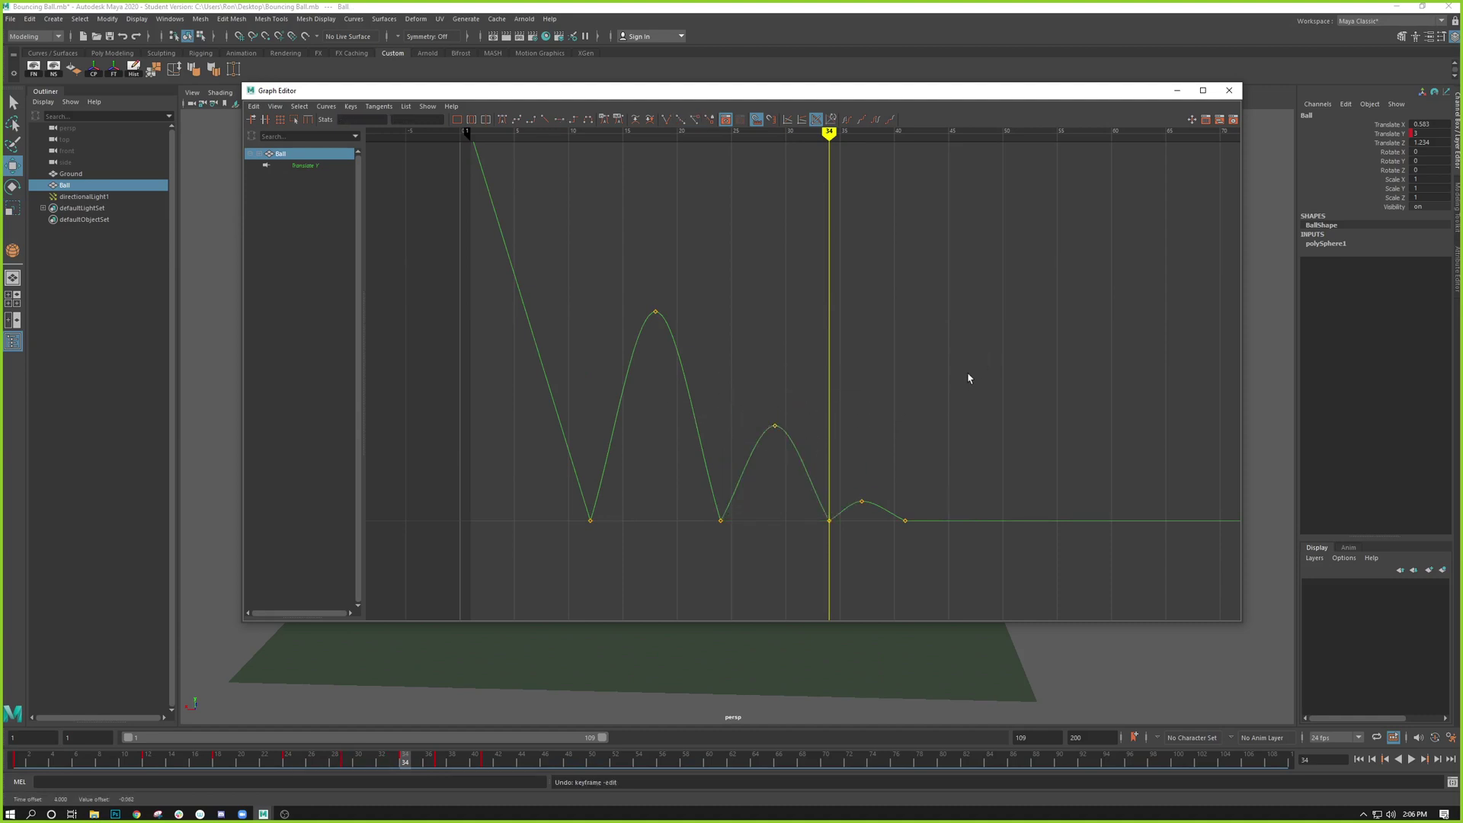
pyautogui.click(1176, 91)
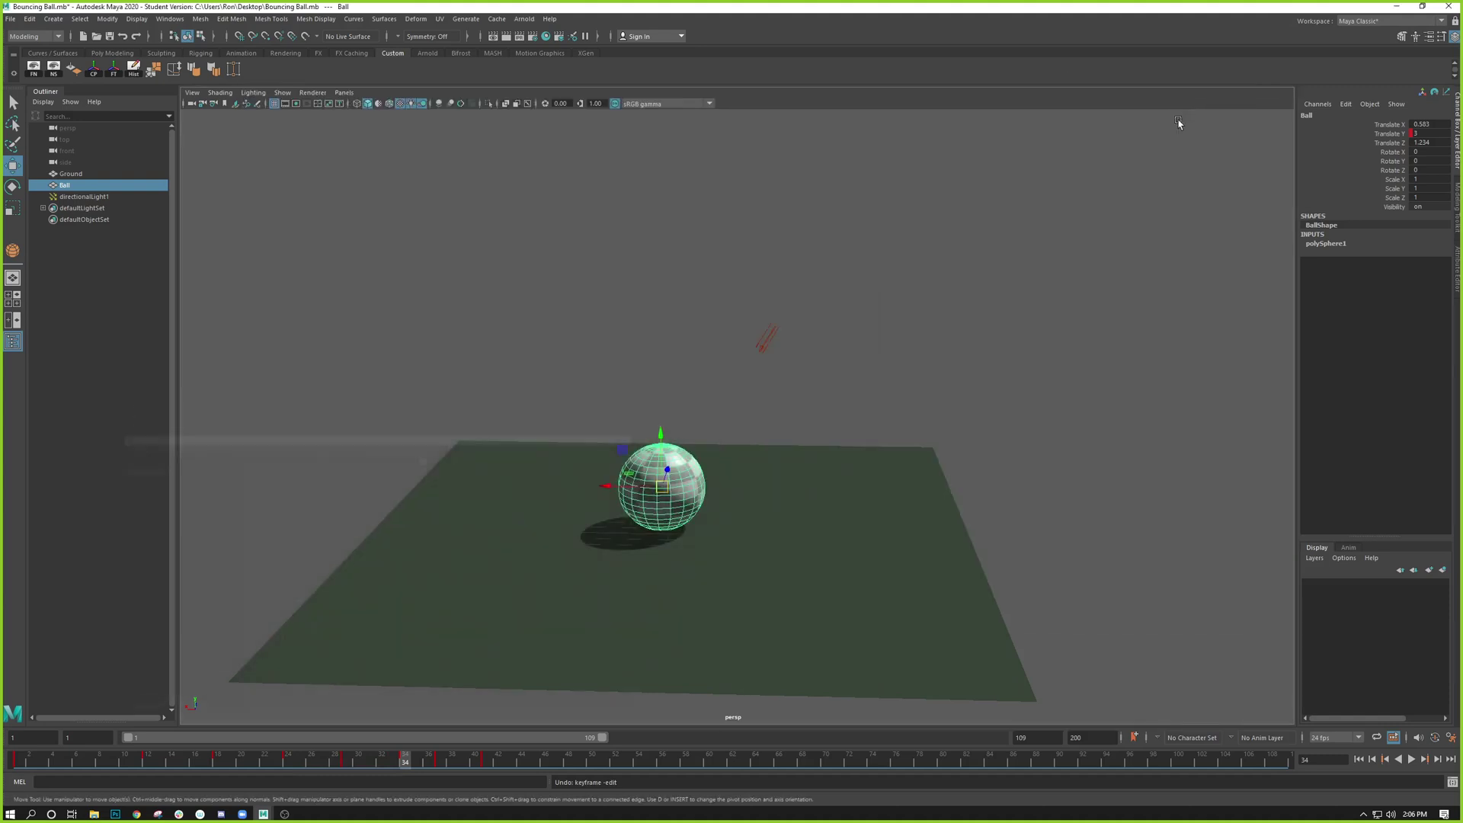
pyautogui.click(19, 762)
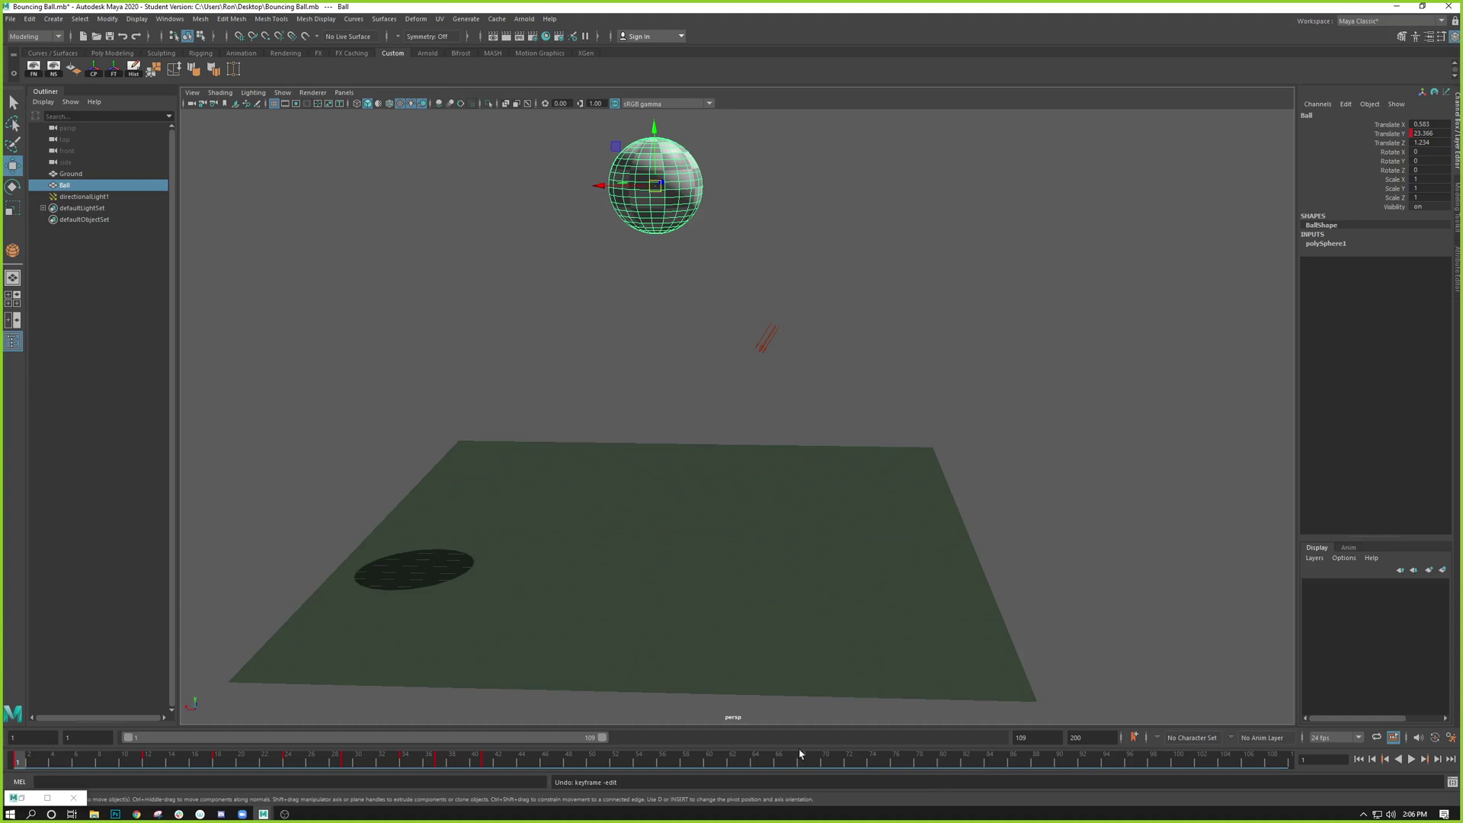
pyautogui.click(1413, 760)
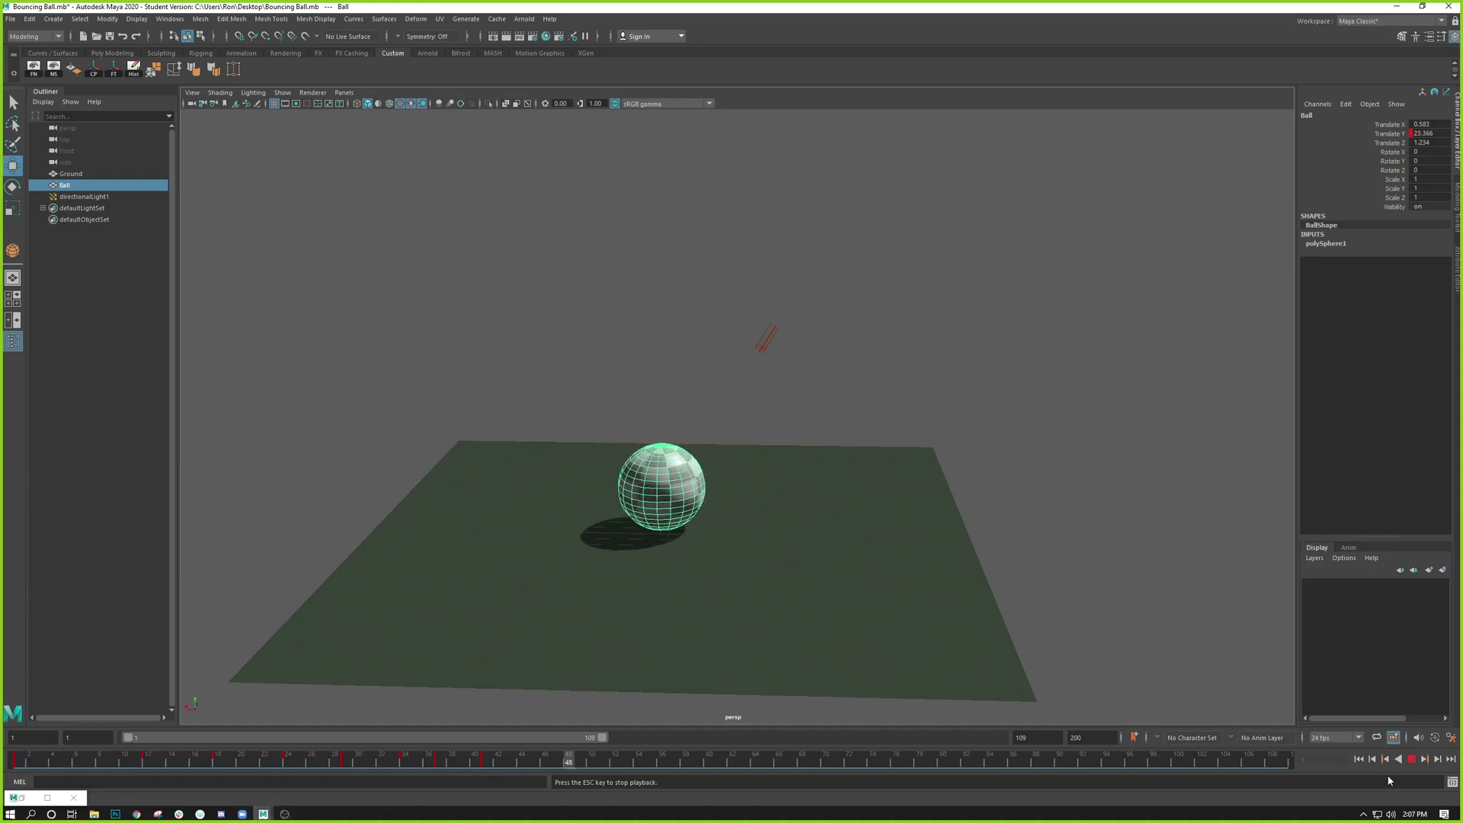
pyautogui.click(1412, 759)
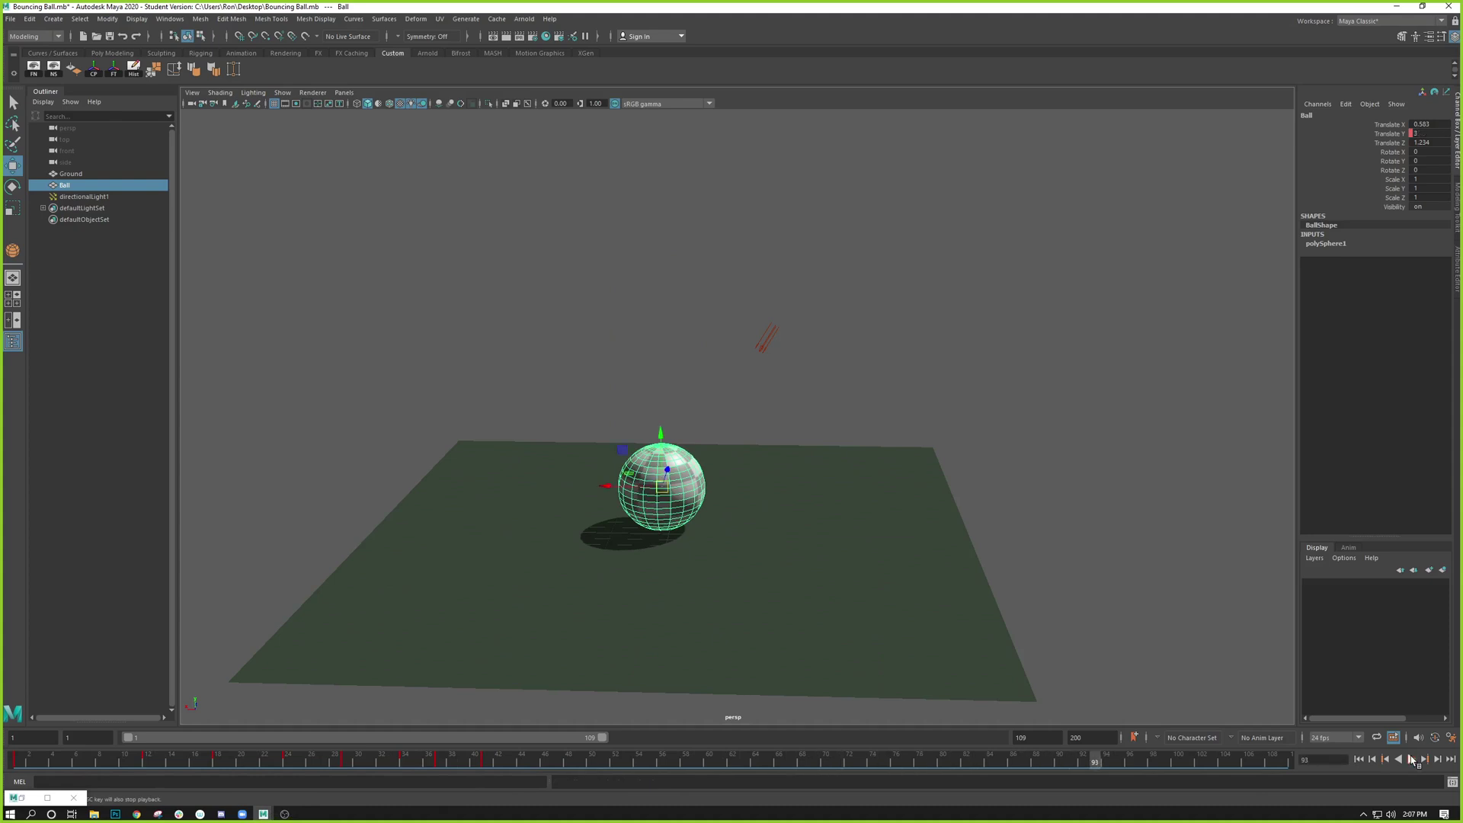
# - Shift all Translate Y keys after the first one four frames earlier, placing the first ground contact at frame 8
pyautogui.doubleClick(20, 798)
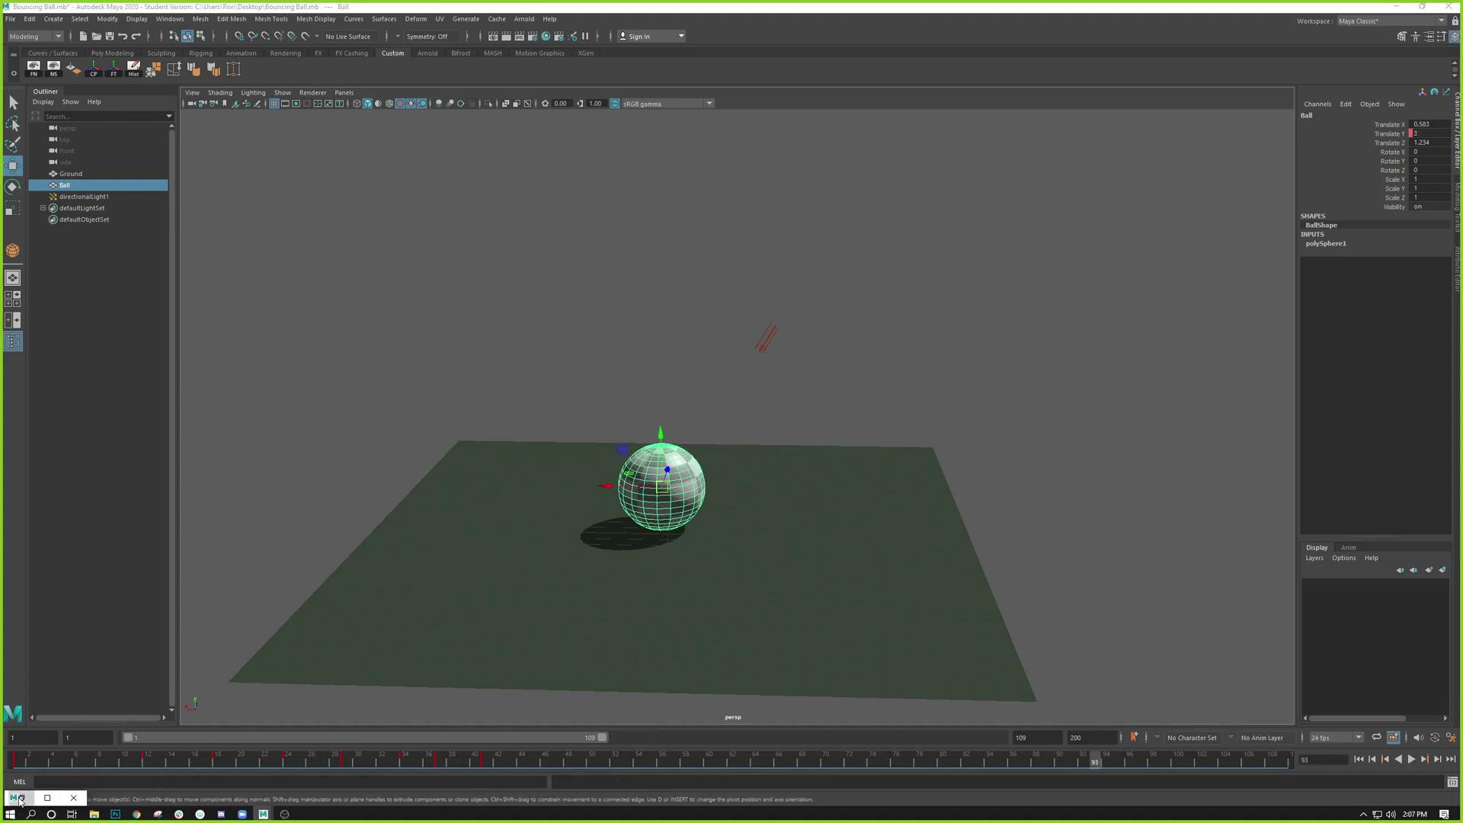
pyautogui.press('a')
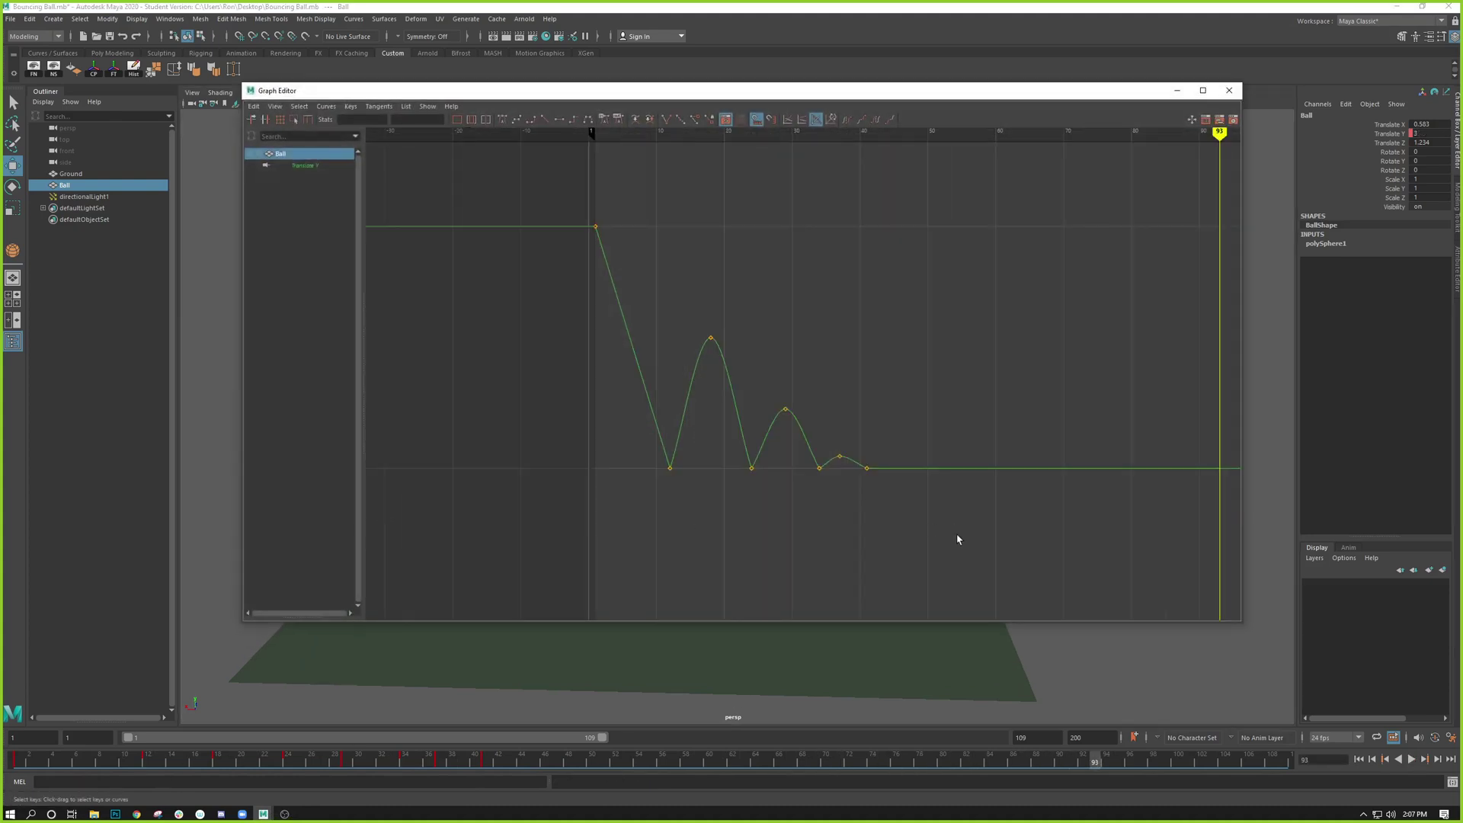
pyautogui.moveTo(958, 540); pyautogui.dragTo(657, 306)
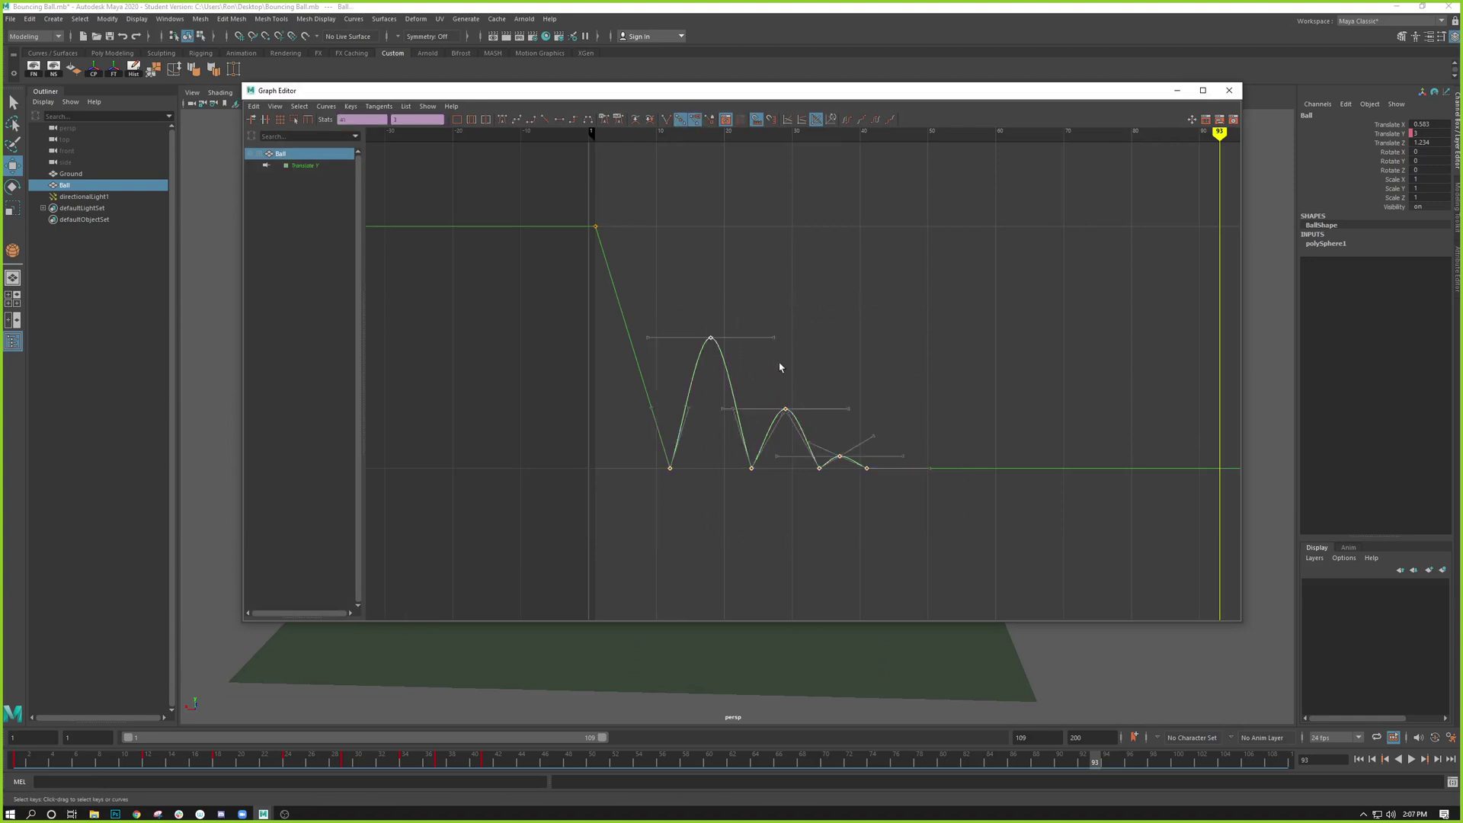
pyautogui.moveTo(993, 248); pyautogui.dragTo(609, 564)
pyautogui.scroll(4, 722, 405)
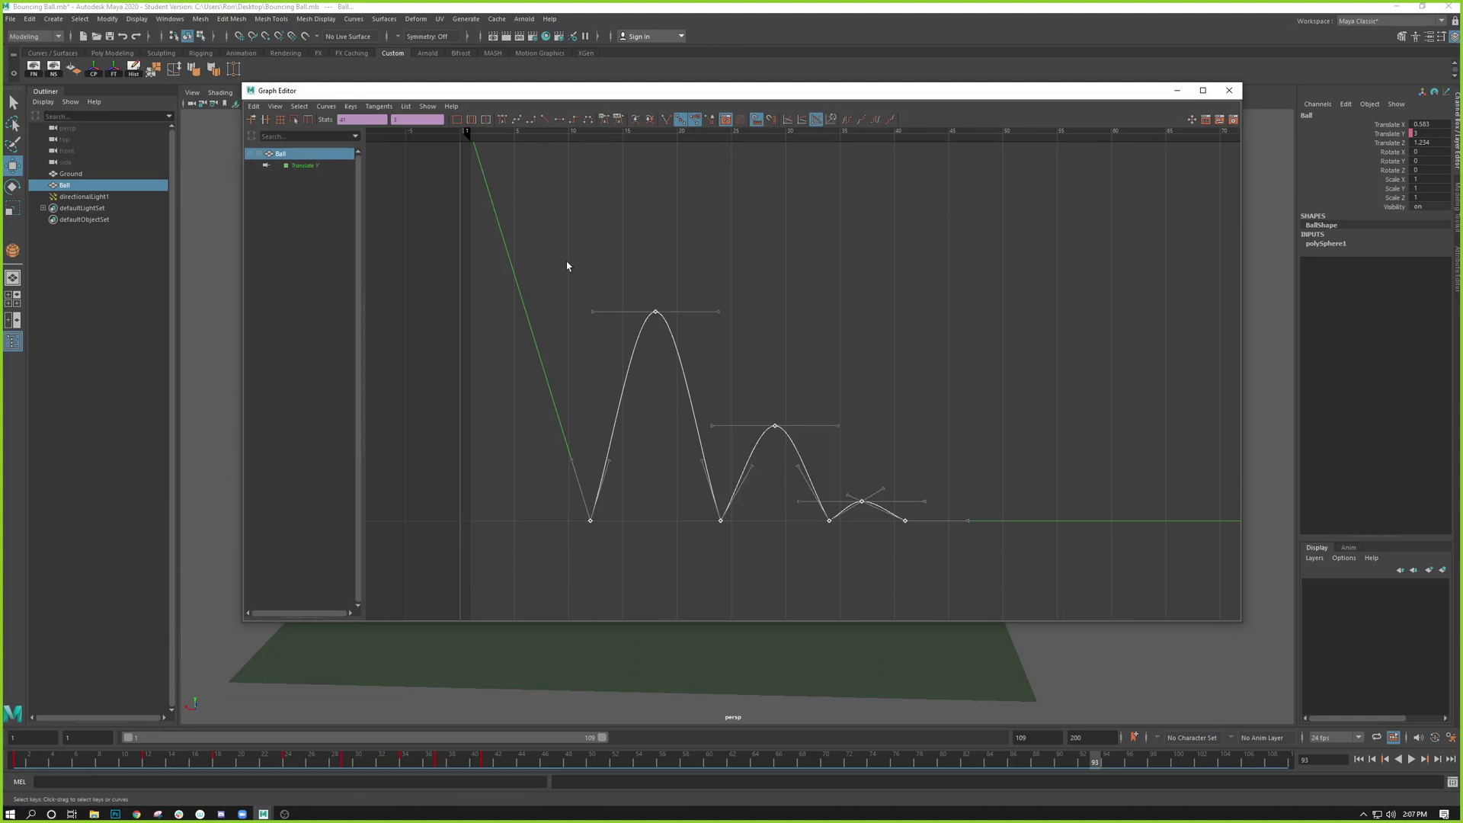
pyautogui.press('a')
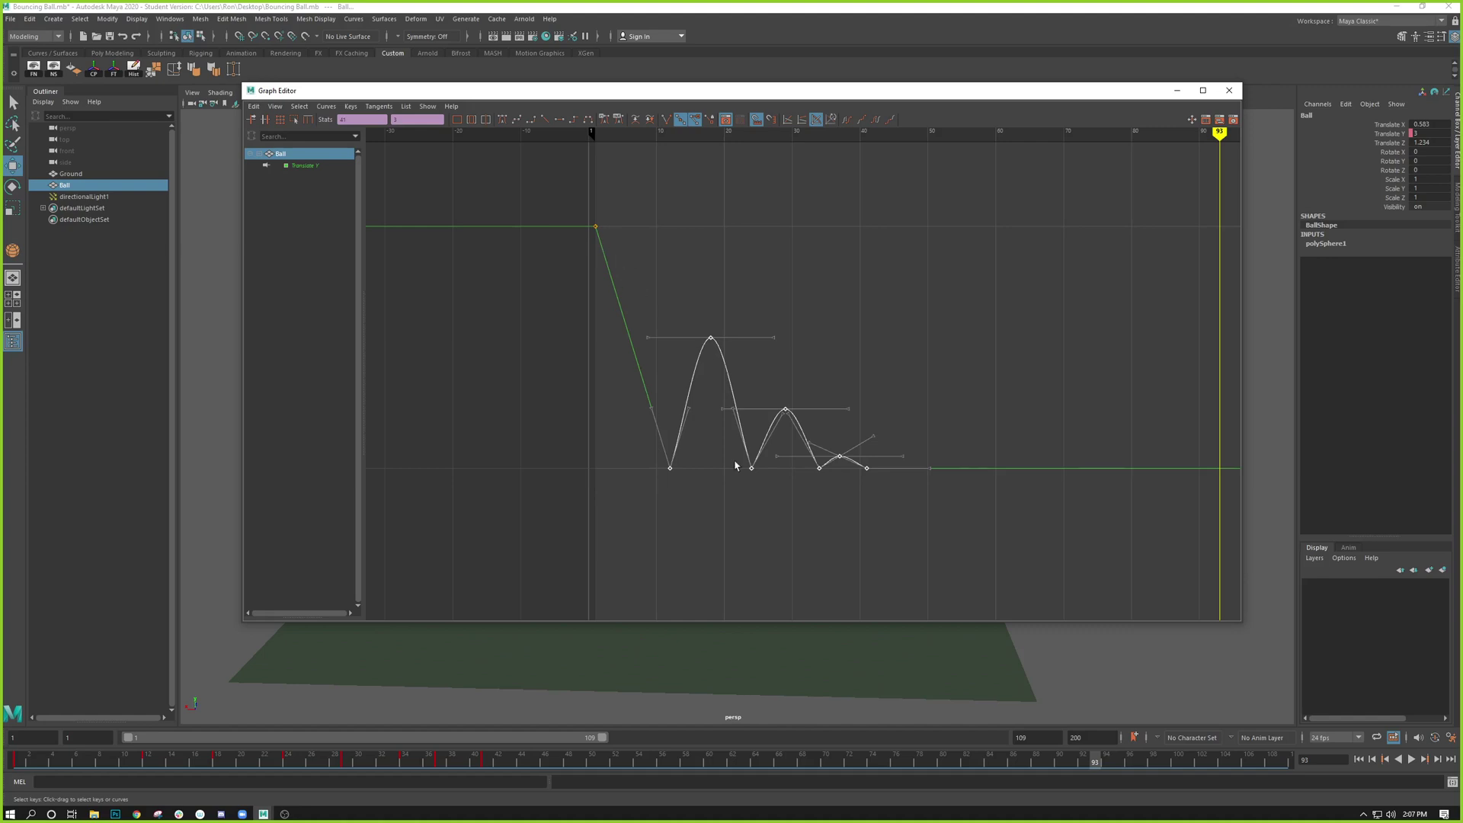
pyautogui.moveTo(951, 274); pyautogui.dragTo(633, 585)
pyautogui.press('f')
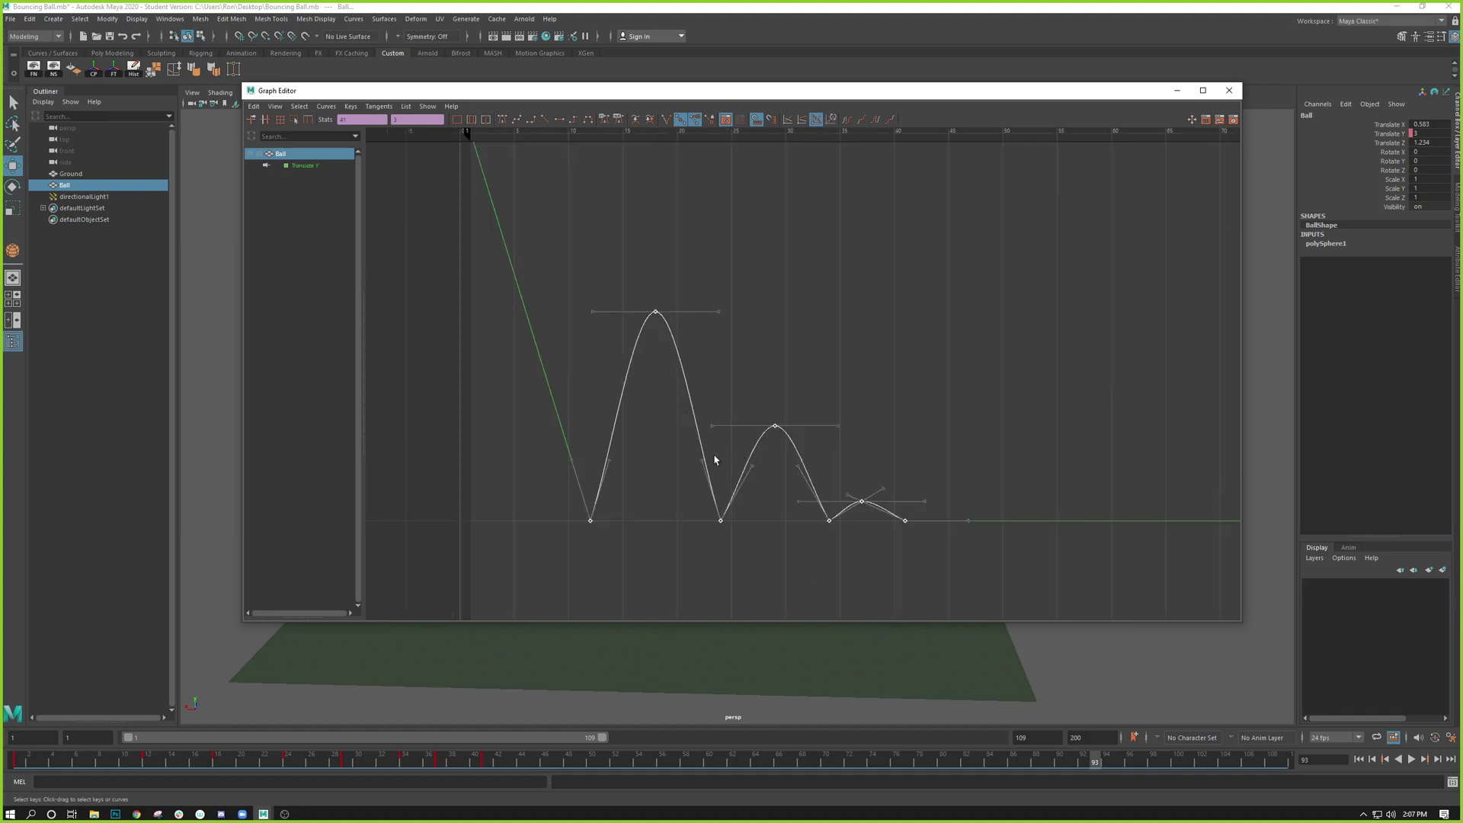
pyautogui.press('a')
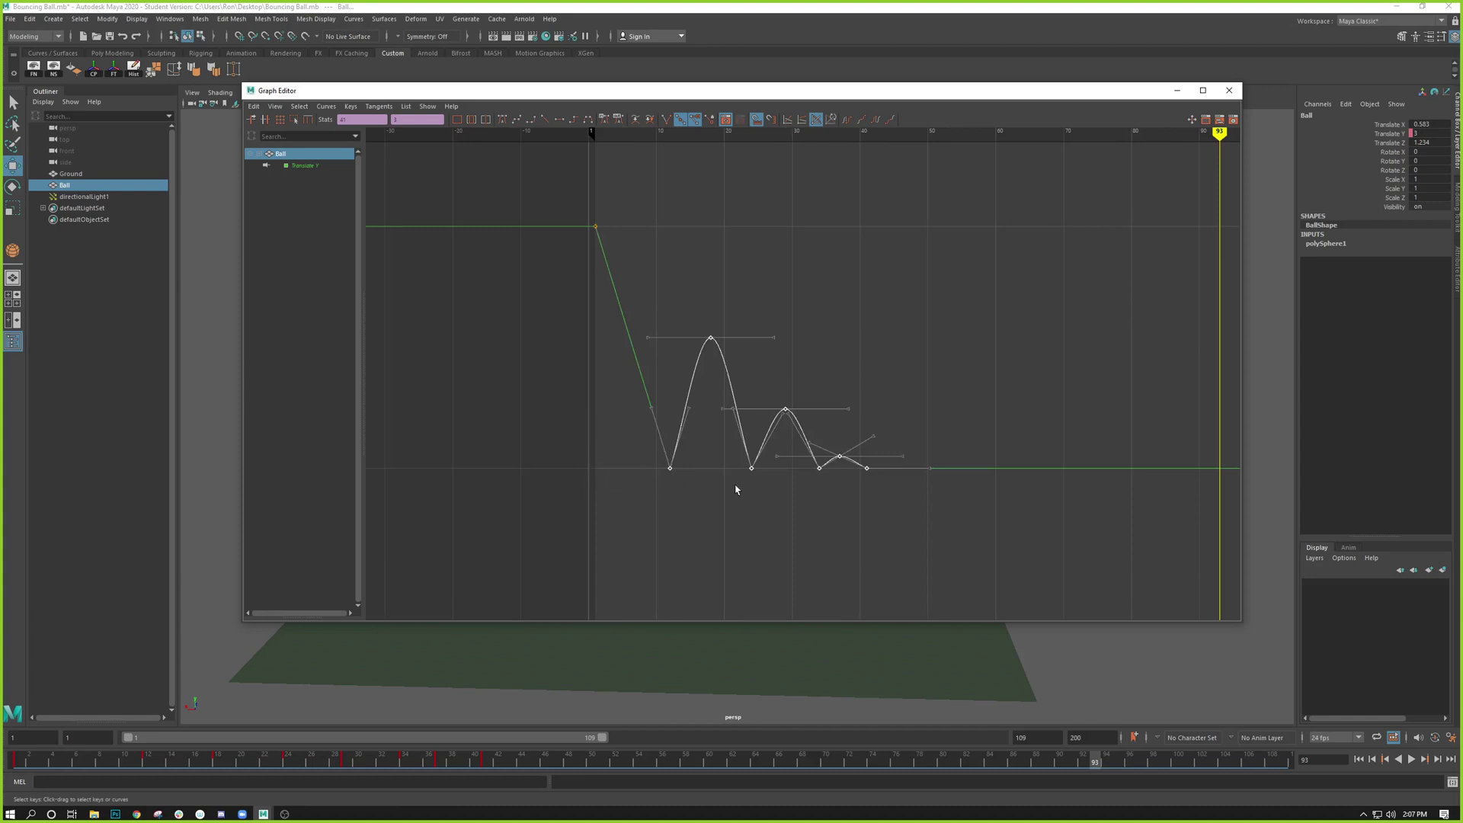
pyautogui.keyDown('shift'); pyautogui.moveTo(748, 477); pyautogui.dragTo(718, 460, button='middle'); pyautogui.keyUp('shift')
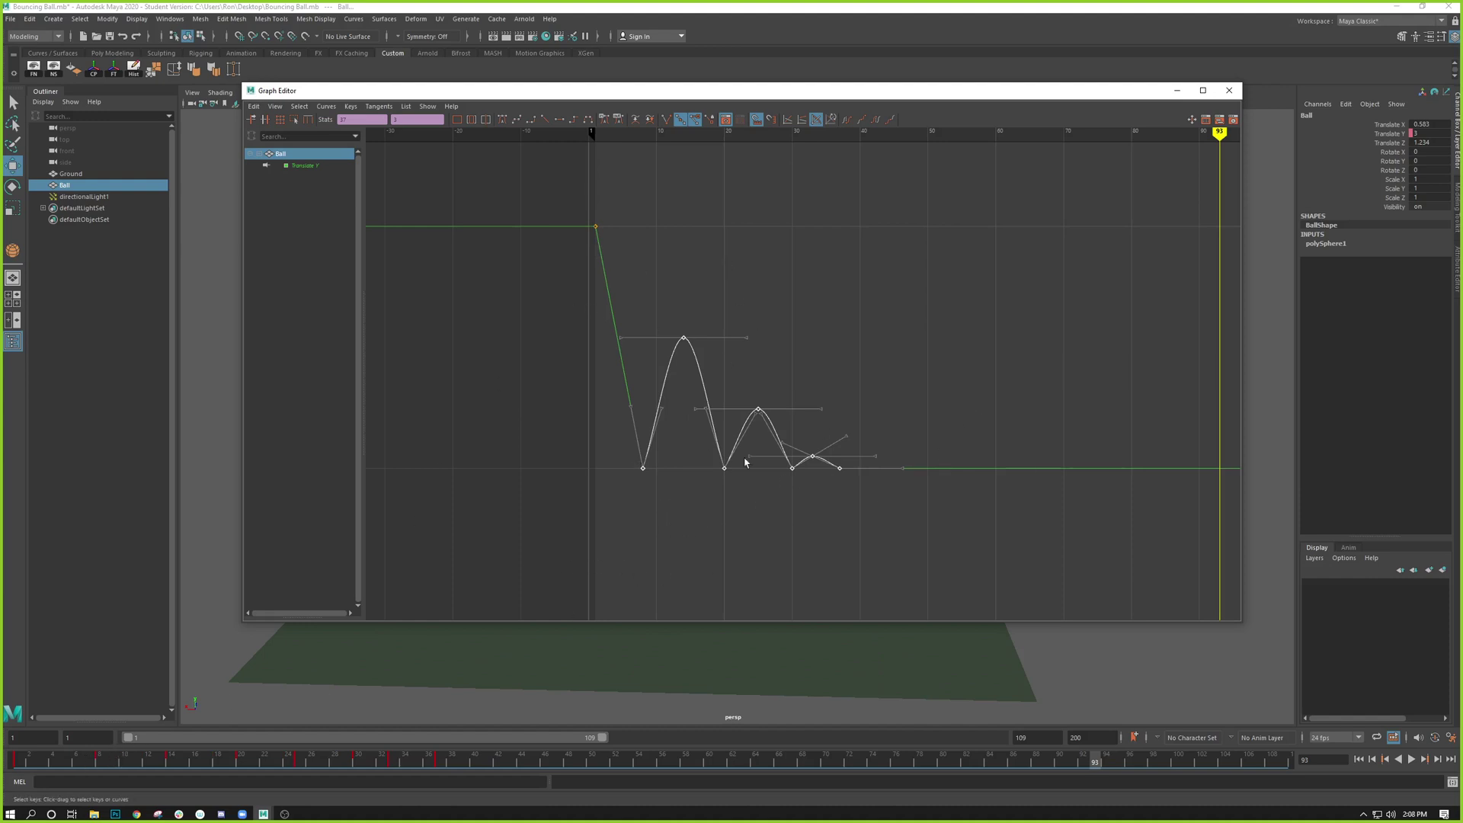
# - Minimize the Graph Editor, play the animation from the start to check the faster initial drop, and stop playback
pyautogui.click(1177, 90)
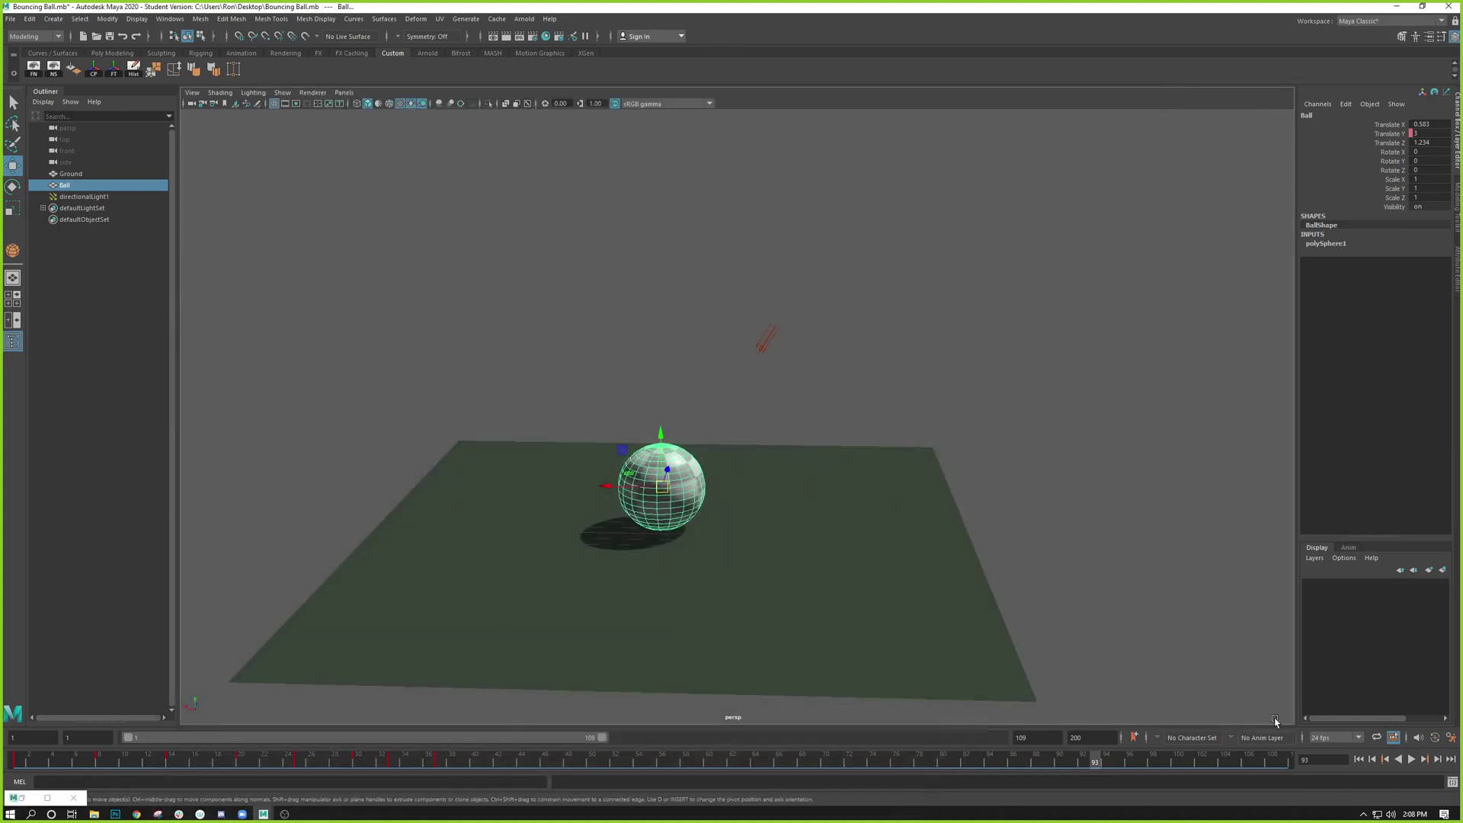
pyautogui.click(1358, 760)
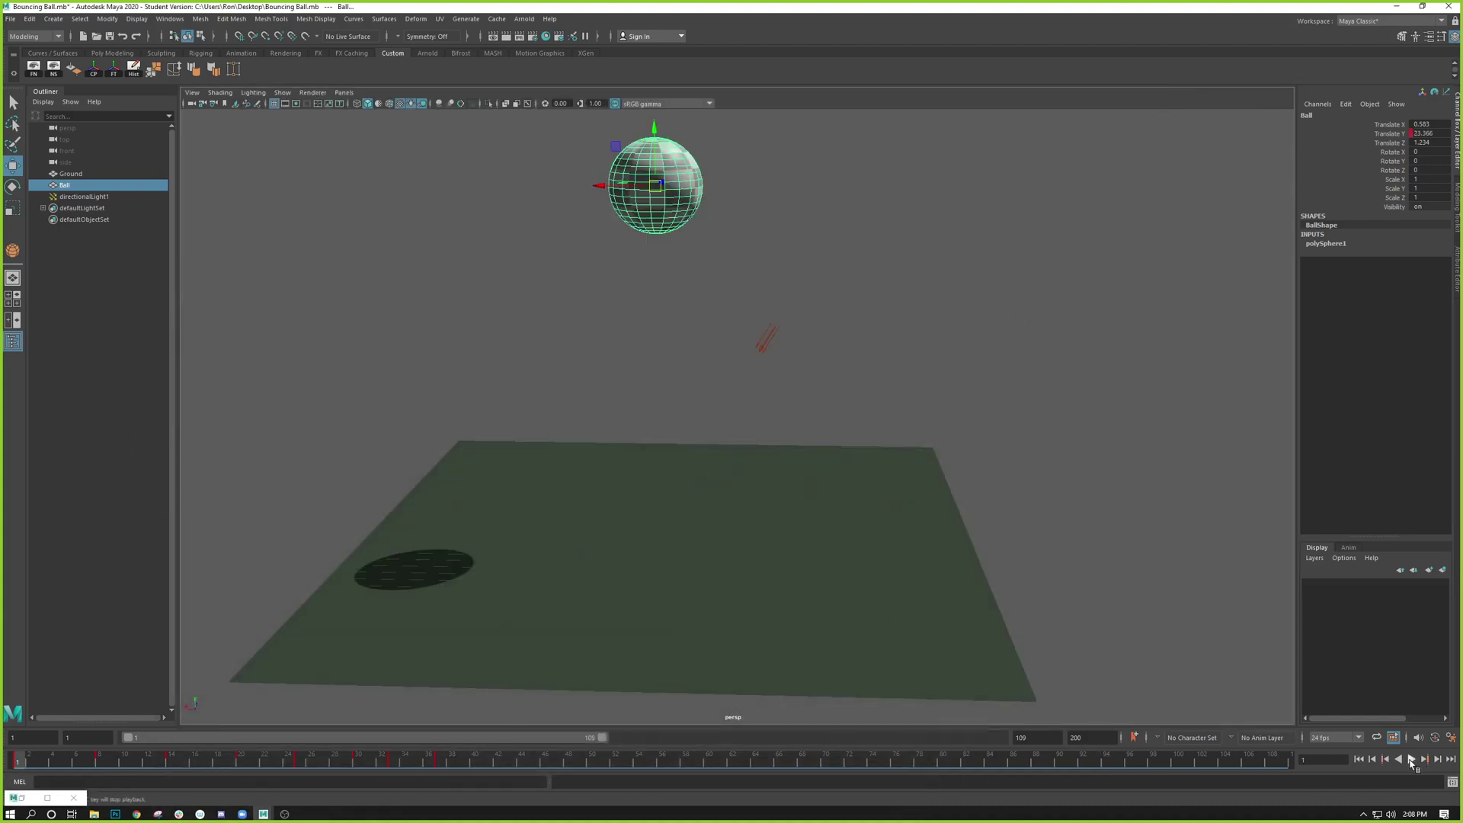
pyautogui.click(1410, 760)
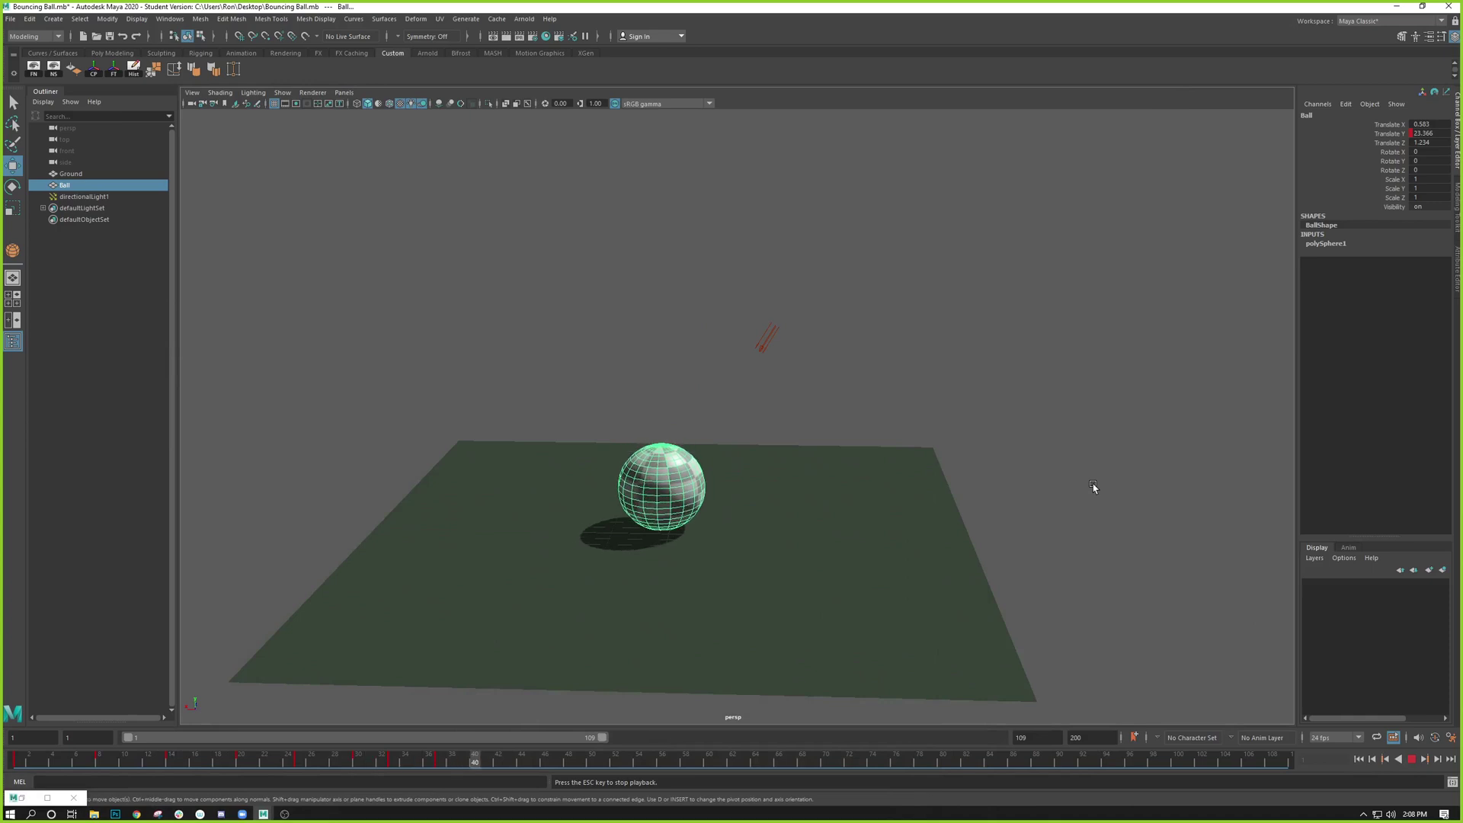
pyautogui.click(1413, 759)
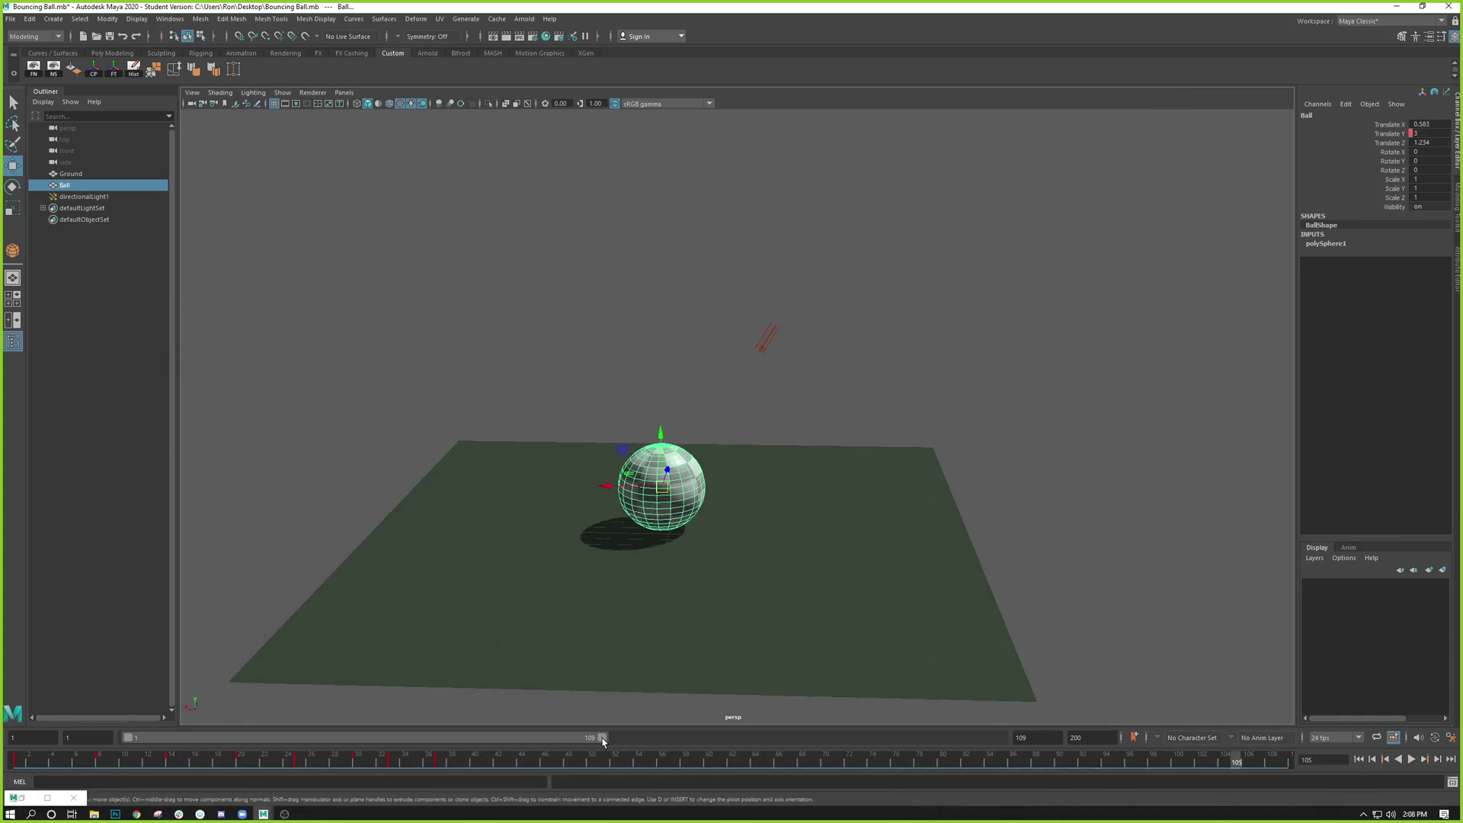
# - Shorten the playback range to end at frame 49 and review the looping bounce from the start with the ball deselected
pyautogui.moveTo(602, 742); pyautogui.dragTo(336, 741)
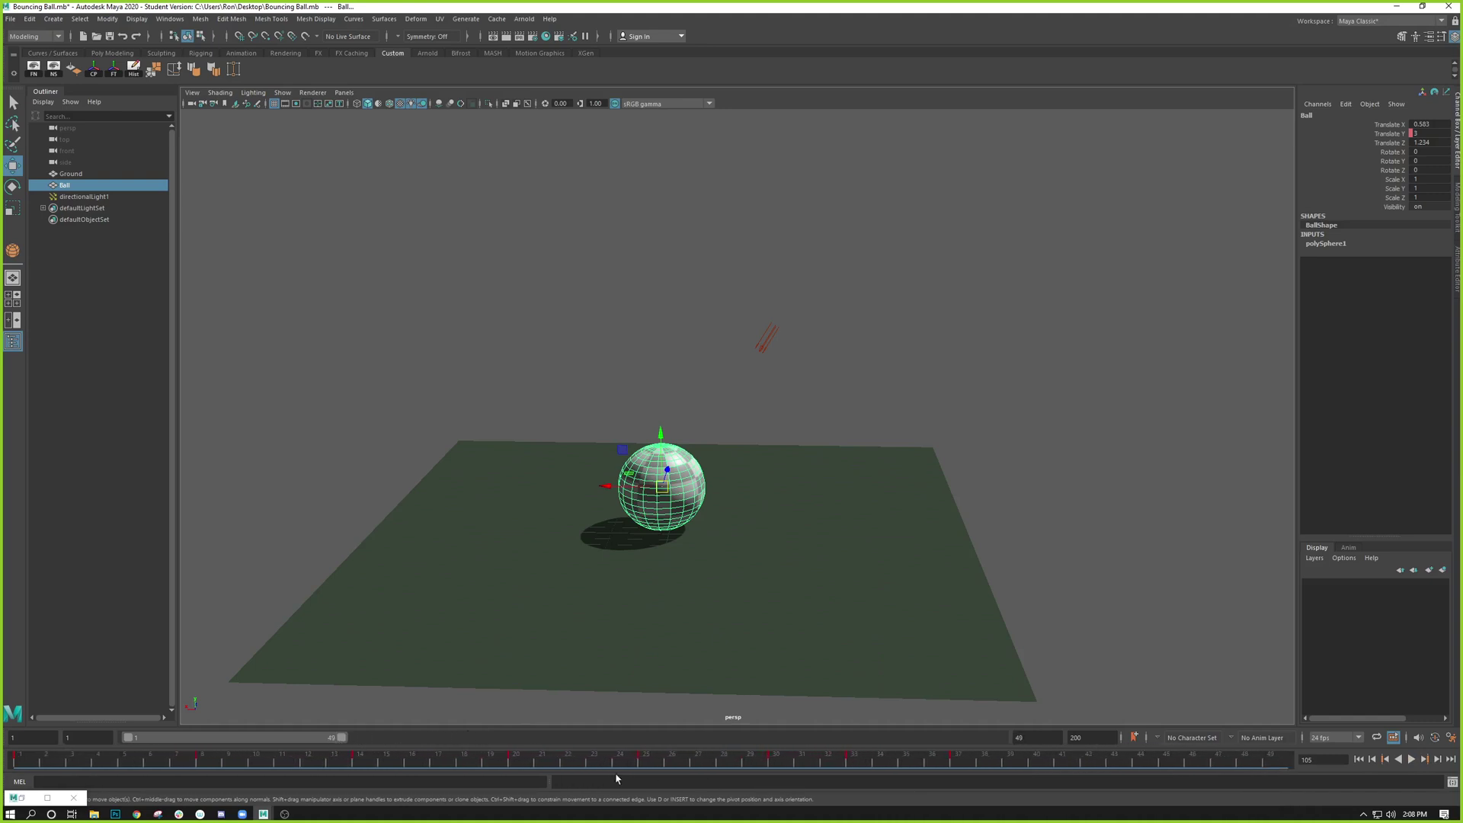
pyautogui.click(1358, 759)
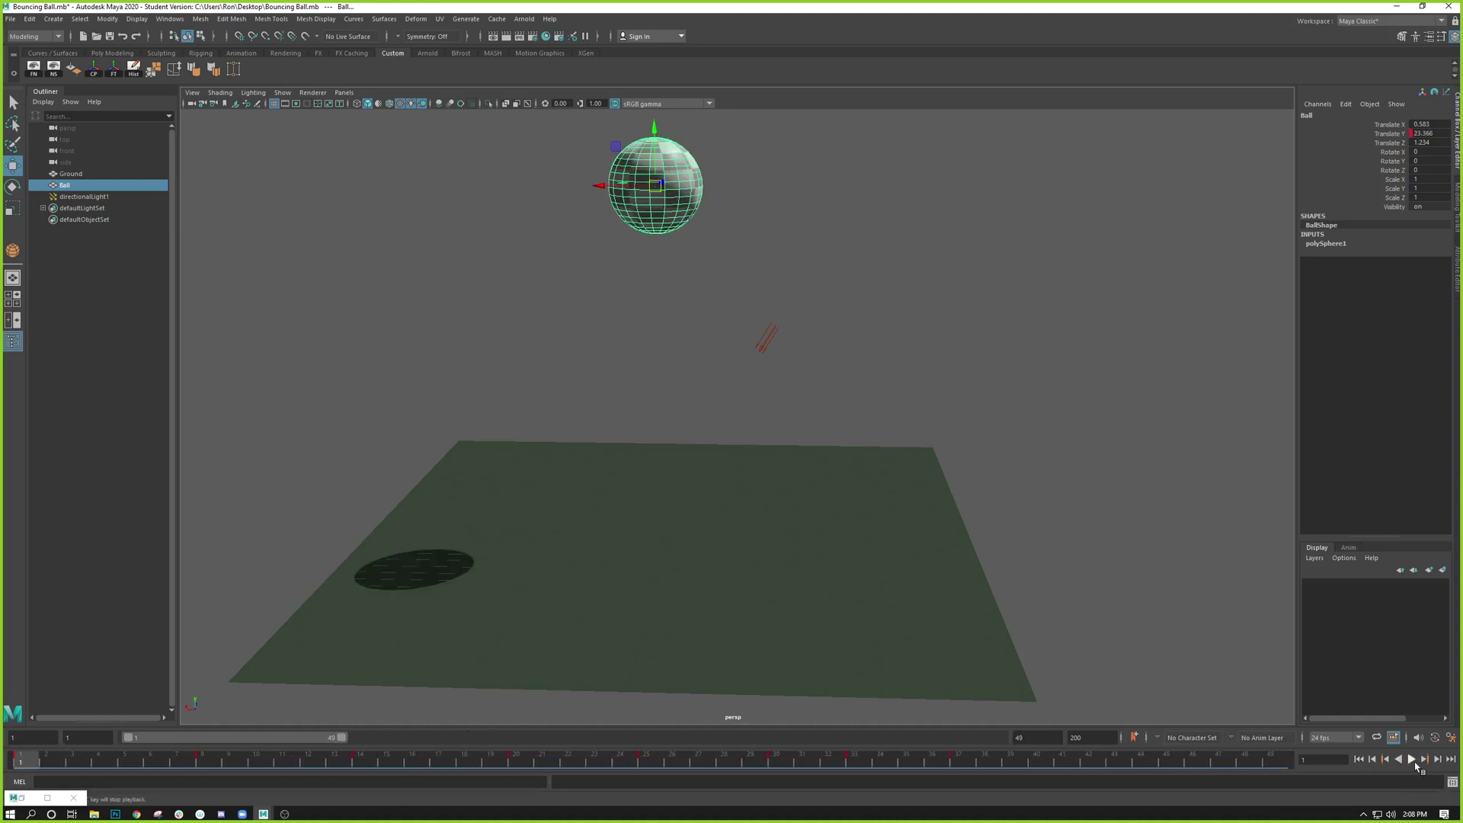
pyautogui.click(1411, 758)
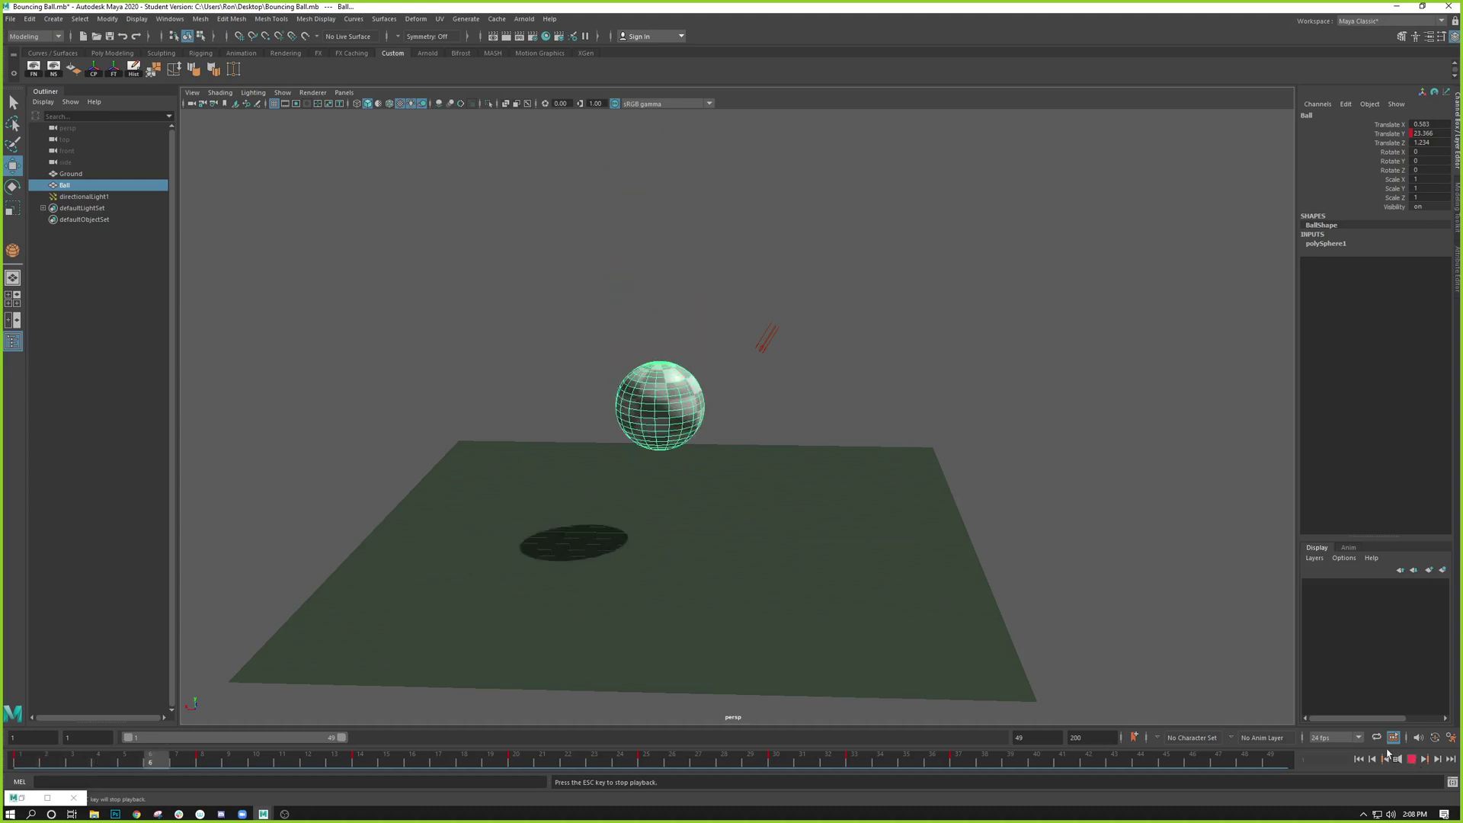
pyautogui.click(1231, 612)
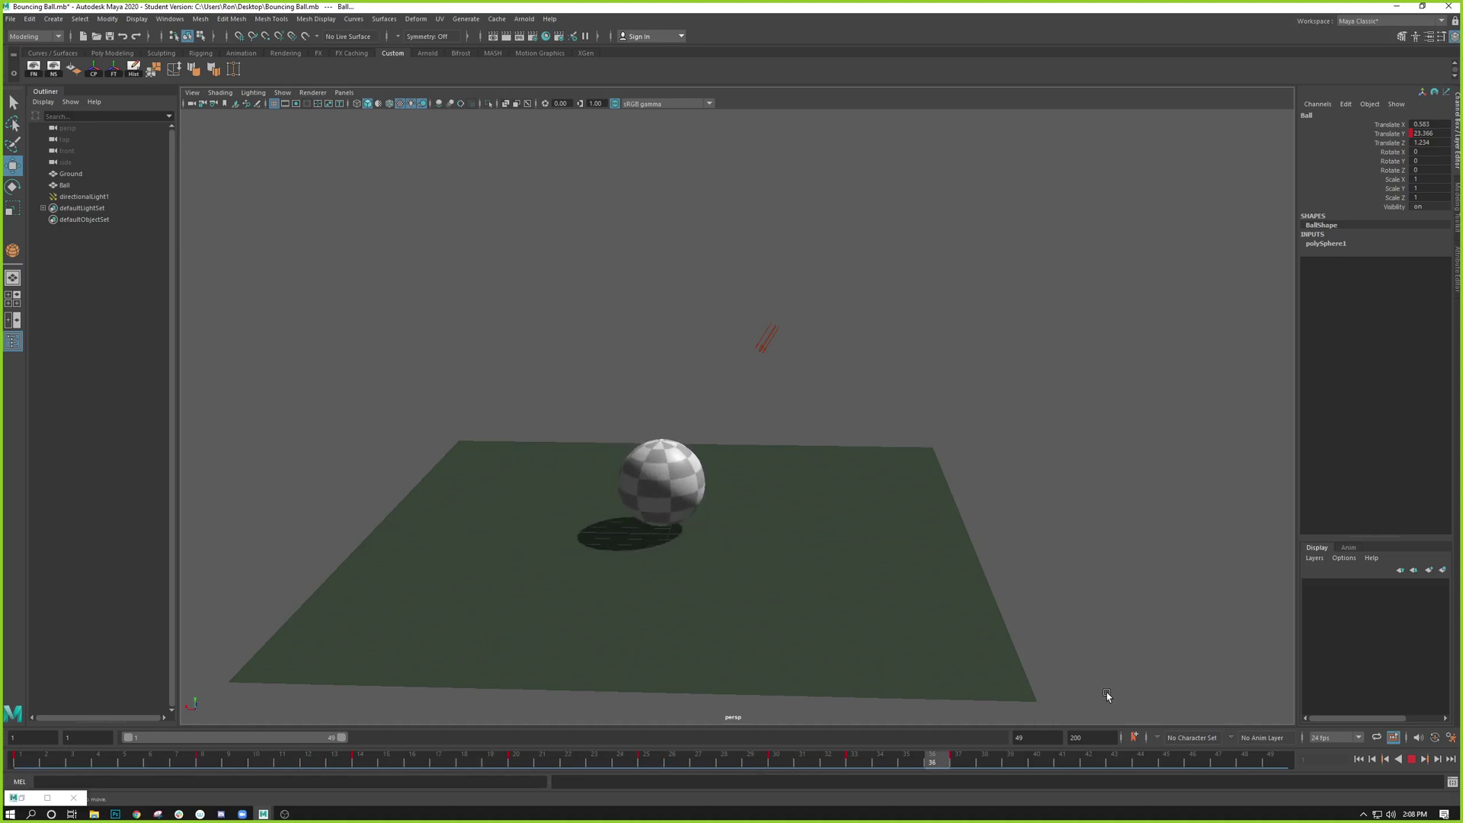
pyautogui.click(1411, 760)
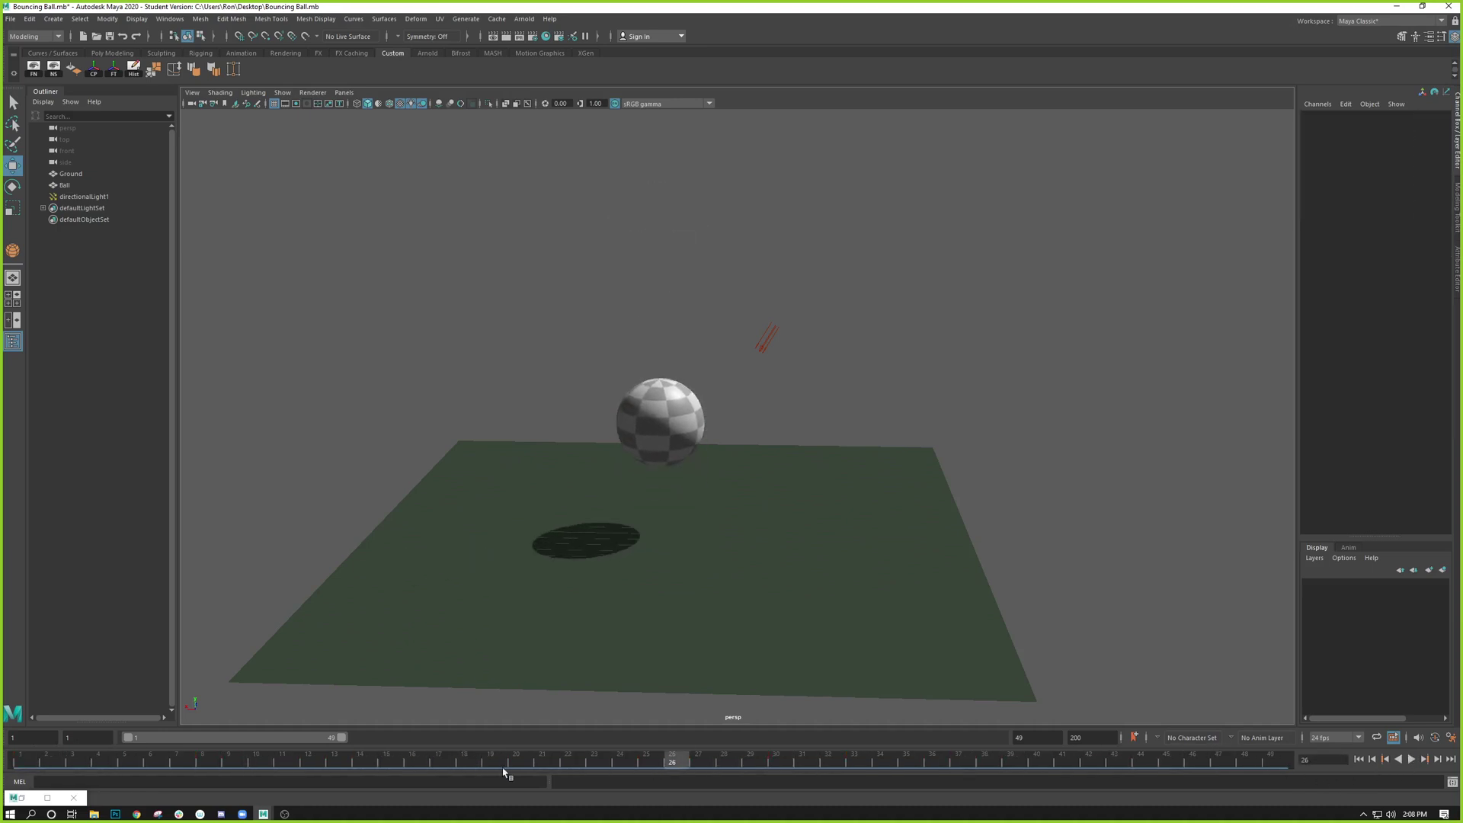
# - Reopen the Graph Editor for the ball and shift the Translate Y keys from the first bounce's peak onward one frame later, to start at frame 15
pyautogui.click(21, 797)
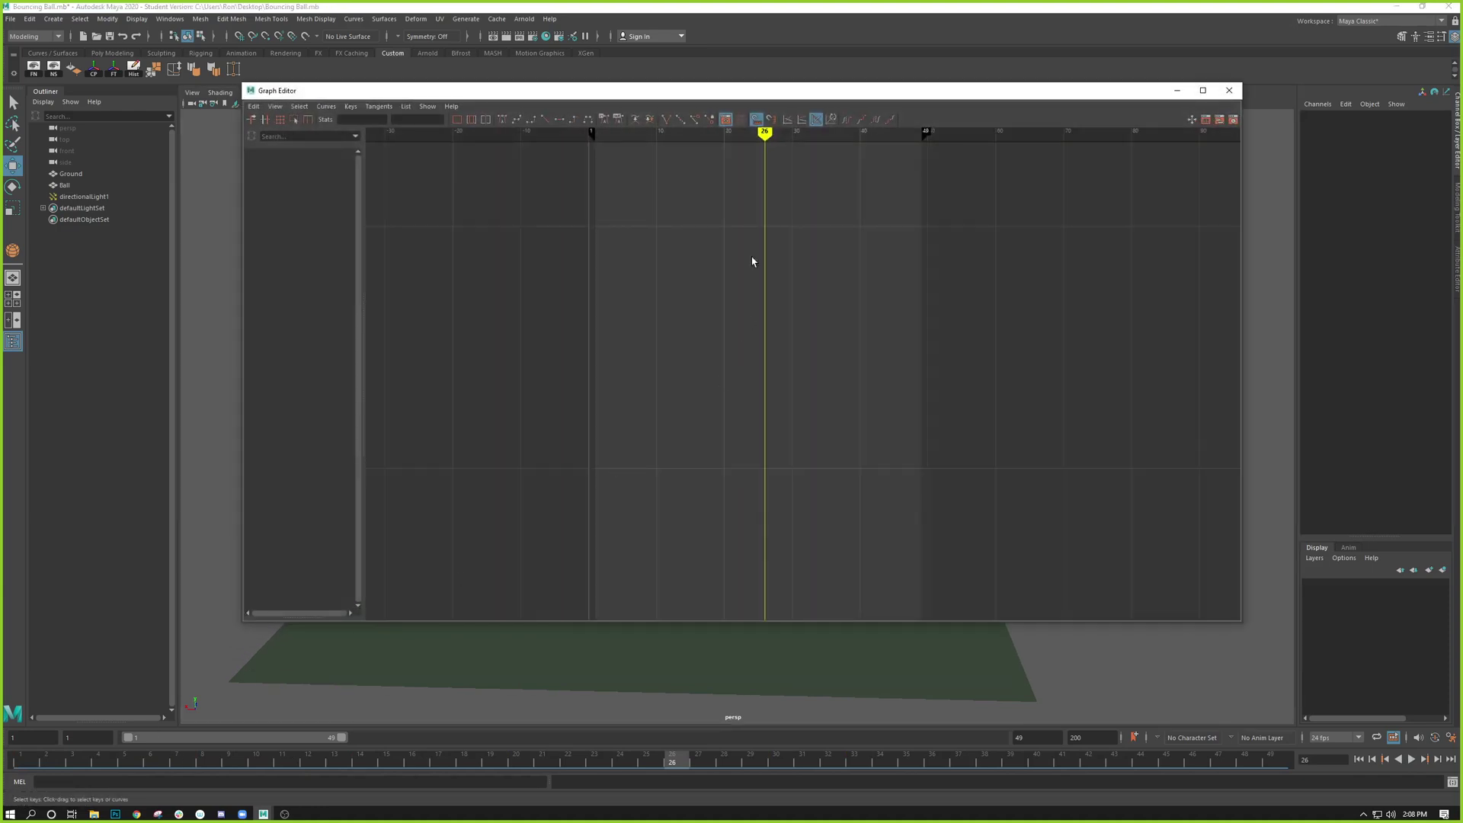
pyautogui.moveTo(712, 92); pyautogui.dragTo(646, 203)
pyautogui.click(628, 418)
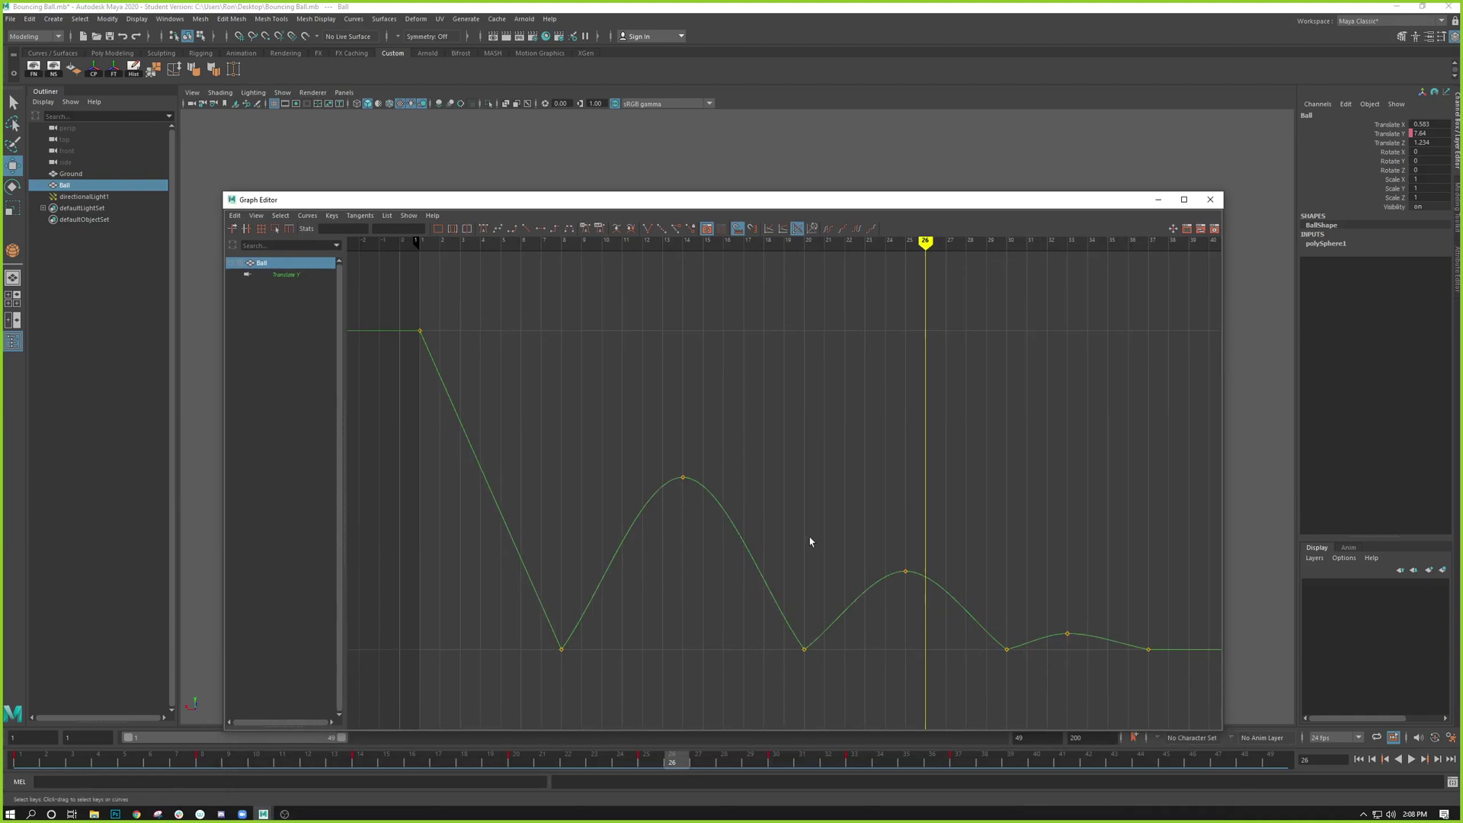
pyautogui.scroll(-3, 846, 562)
pyautogui.moveTo(1051, 653); pyautogui.dragTo(707, 448)
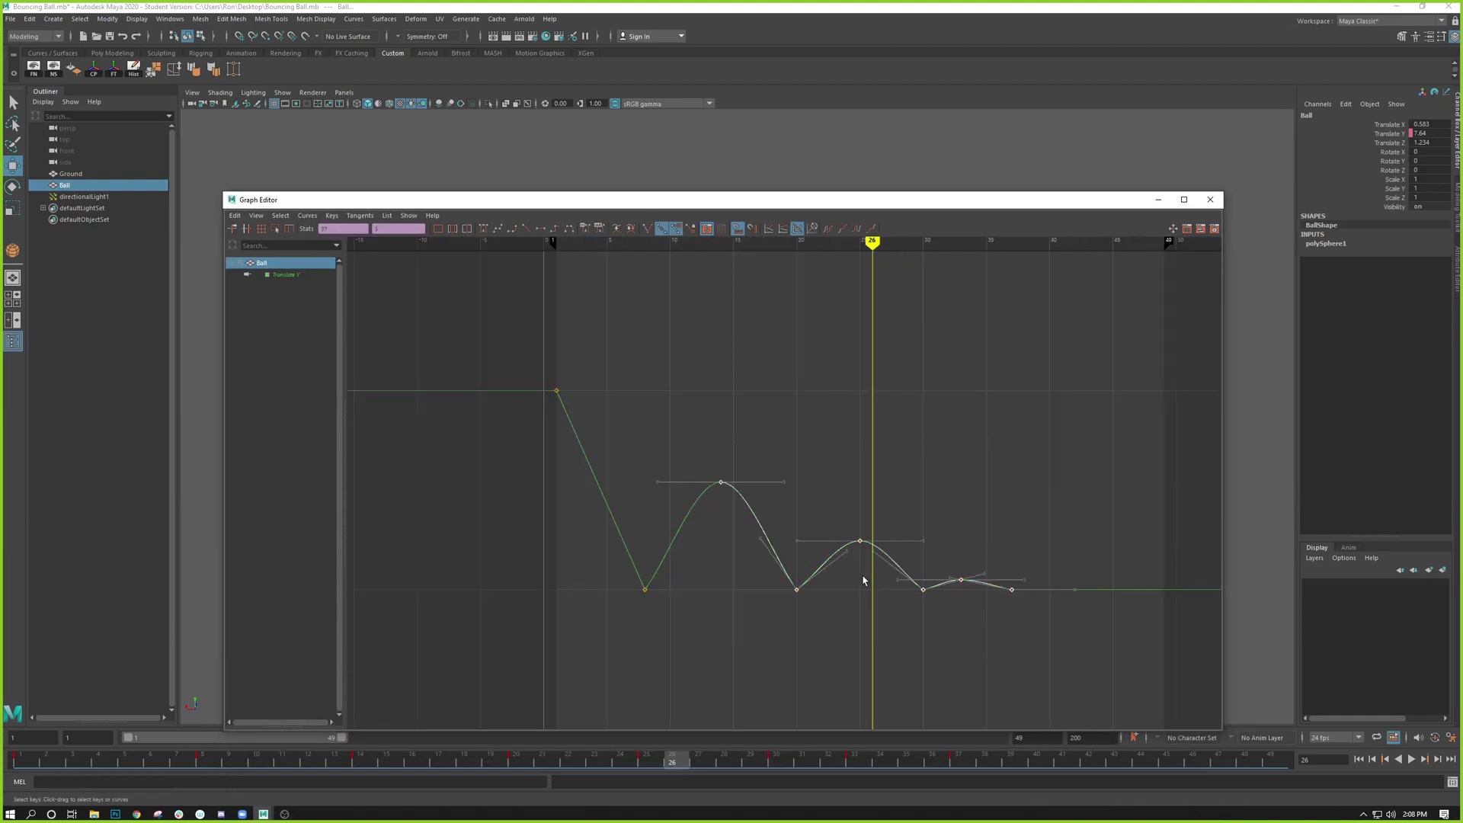
pyautogui.keyDown('shift'); pyautogui.moveTo(862, 570); pyautogui.dragTo(877, 575, button='middle'); pyautogui.keyUp('shift')
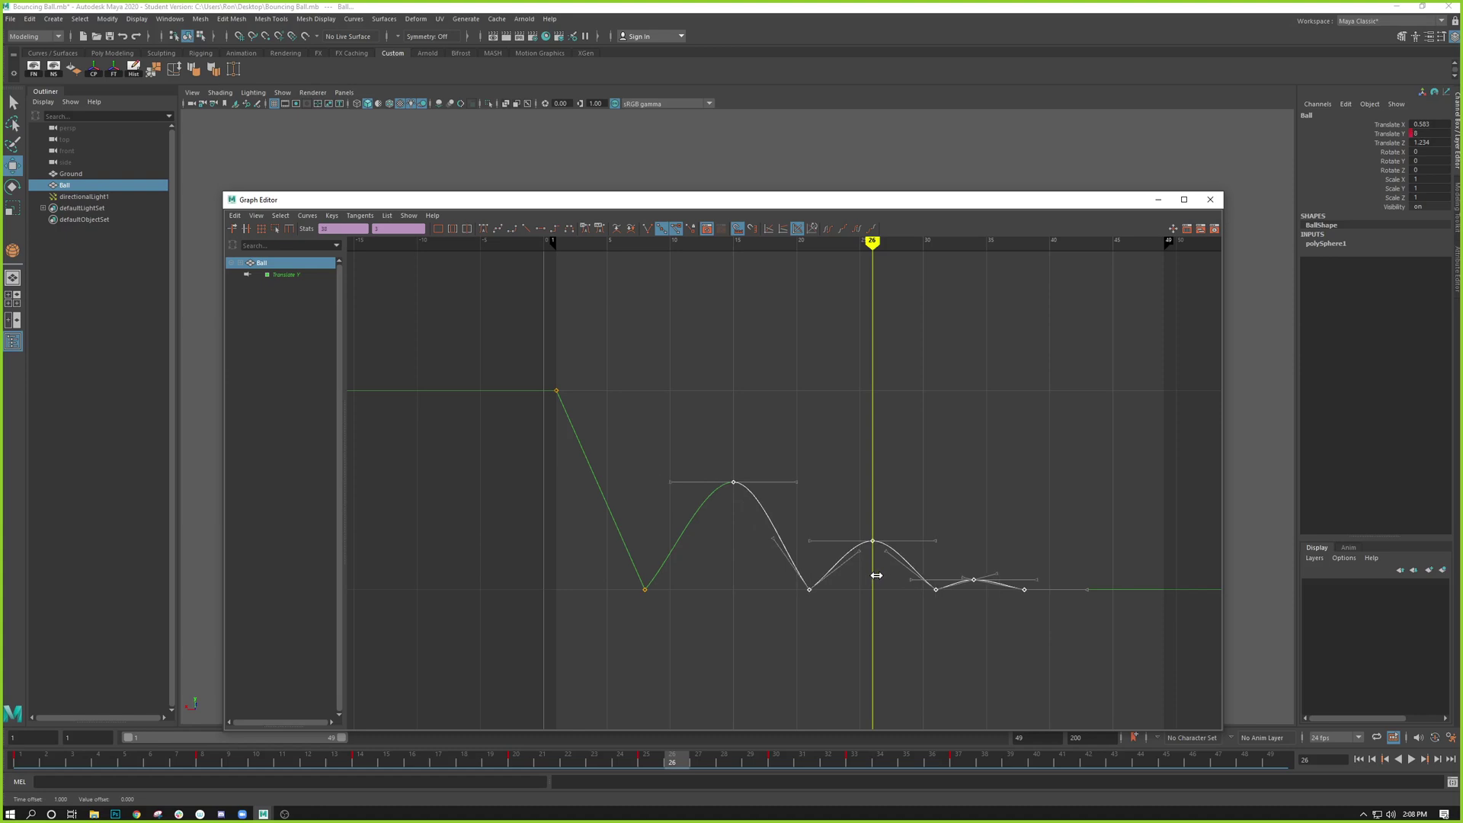
# - Shift the Translate Y keys from the second ground contact onward one frame later, placing that contact at frame 22
pyautogui.moveTo(1078, 480); pyautogui.dragTo(771, 668)
pyautogui.keyDown('shift'); pyautogui.moveTo(825, 588); pyautogui.dragTo(831, 591, button='middle'); pyautogui.keyUp('shift')
pyautogui.click(816, 668)
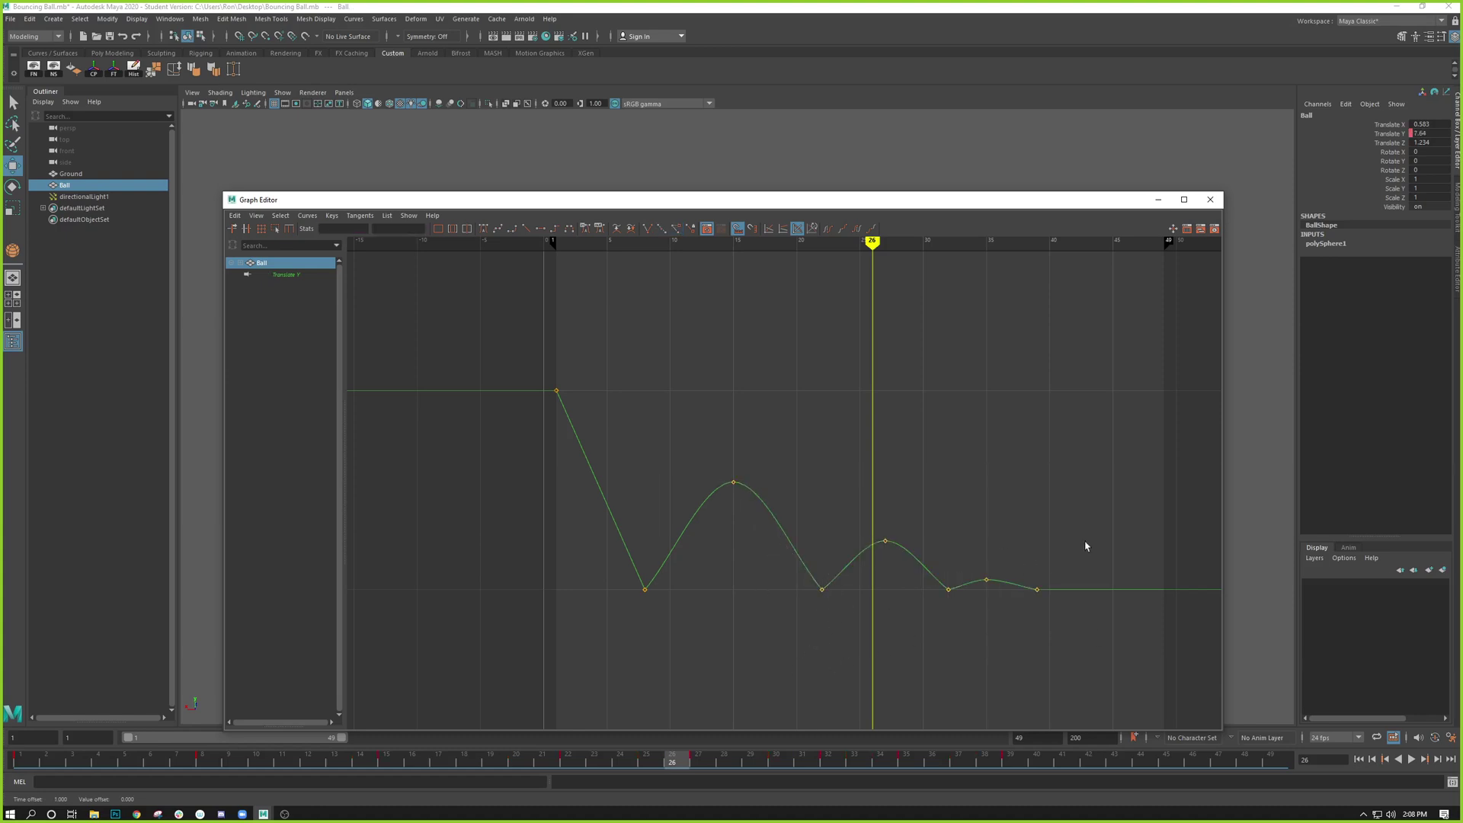
# - Shift the Translate Y keys from the second bounce's peak onward one frame later, placing that peak at frame 28
pyautogui.moveTo(1112, 689); pyautogui.dragTo(701, 459)
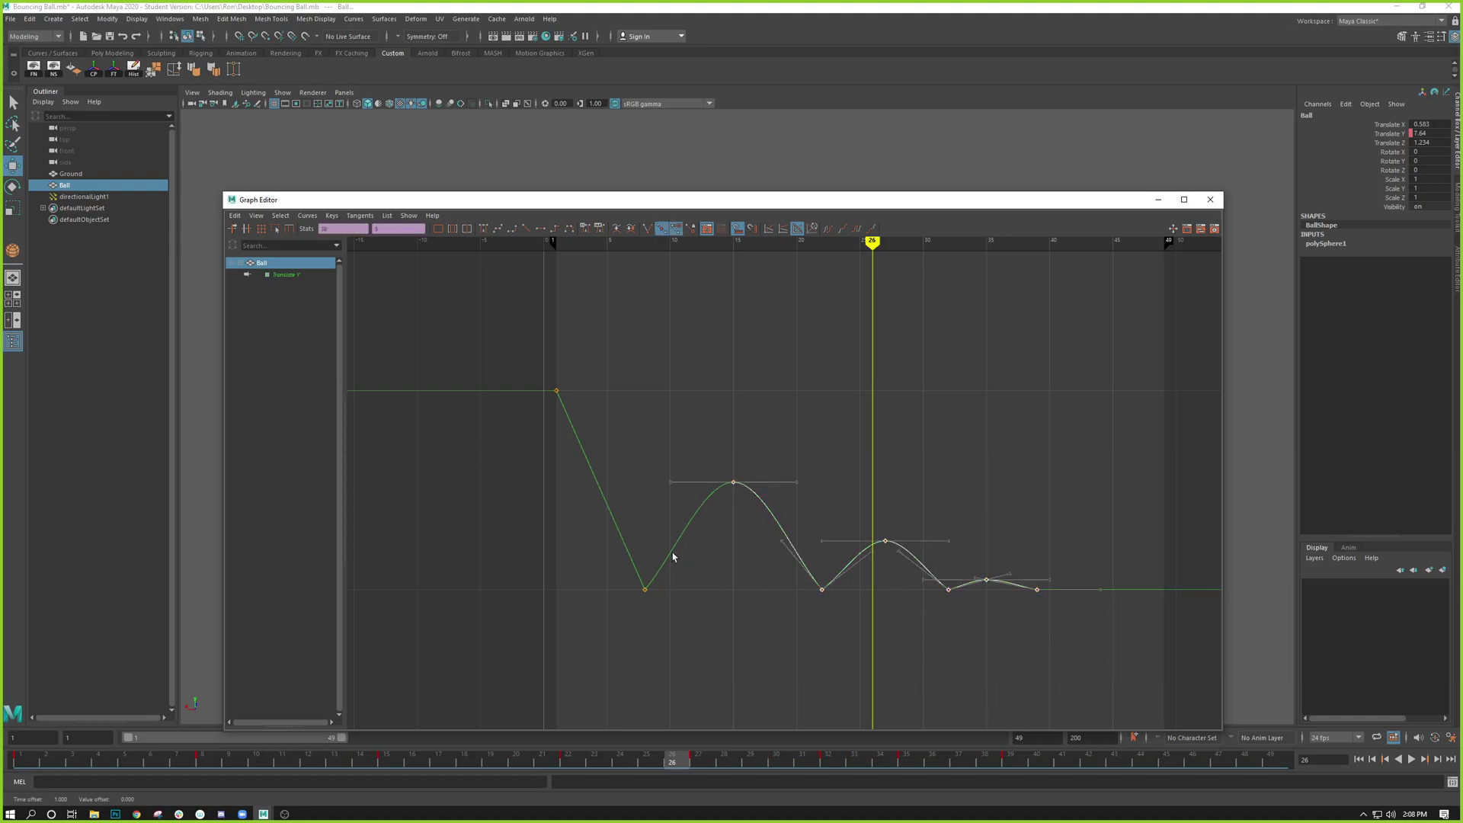
pyautogui.moveTo(708, 425); pyautogui.dragTo(1063, 697)
pyautogui.moveTo(806, 485); pyautogui.dragTo(1063, 704)
pyautogui.moveTo(1083, 536); pyautogui.dragTo(930, 640)
pyautogui.moveTo(1073, 486); pyautogui.dragTo(878, 639)
pyautogui.keyDown('shift'); pyautogui.moveTo(890, 595); pyautogui.dragTo(903, 602, button='middle'); pyautogui.keyUp('shift')
# - Shift the last three Translate Y keys one frame later, placing the third ground contact at frame 34, and deselect them
pyautogui.moveTo(1126, 527); pyautogui.dragTo(934, 647)
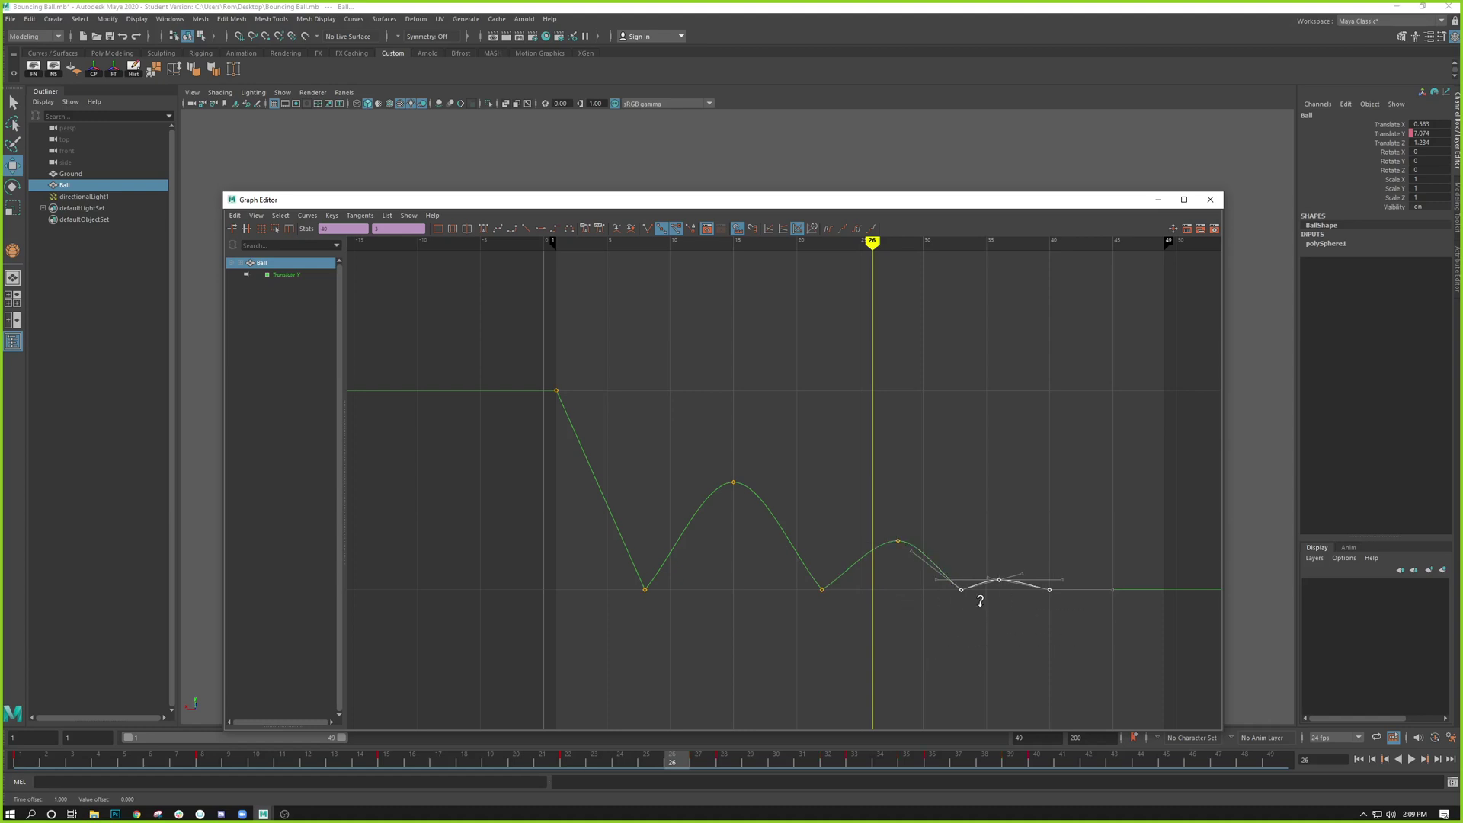
pyautogui.keyDown('shift'); pyautogui.moveTo(976, 597); pyautogui.dragTo(991, 607, button='middle'); pyautogui.keyUp('shift')
pyautogui.click(972, 655)
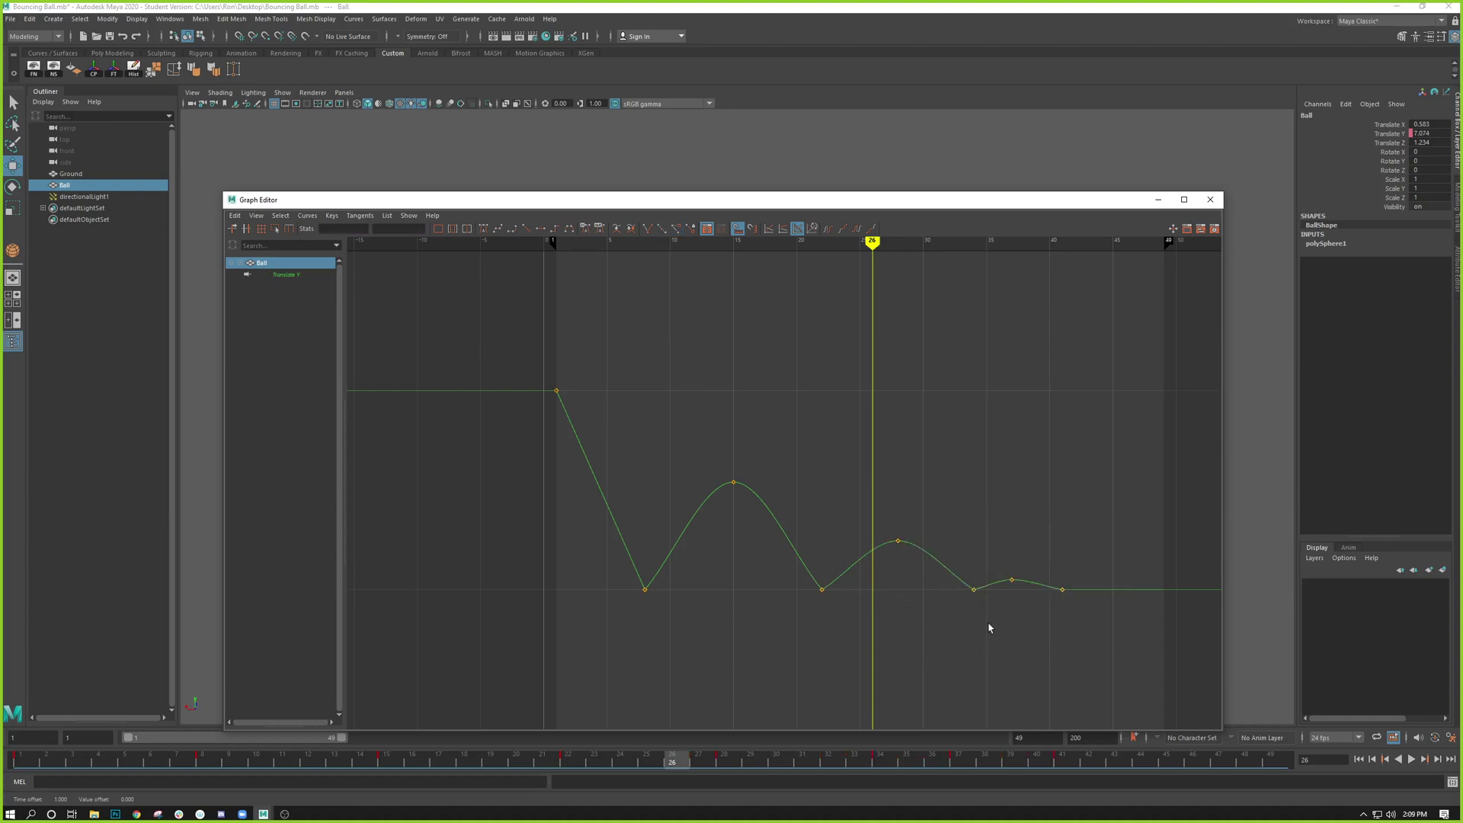
# - Minimize the Graph Editor, play the retimed bounces from the start with the ball deselected, and stop playback
pyautogui.click(1158, 199)
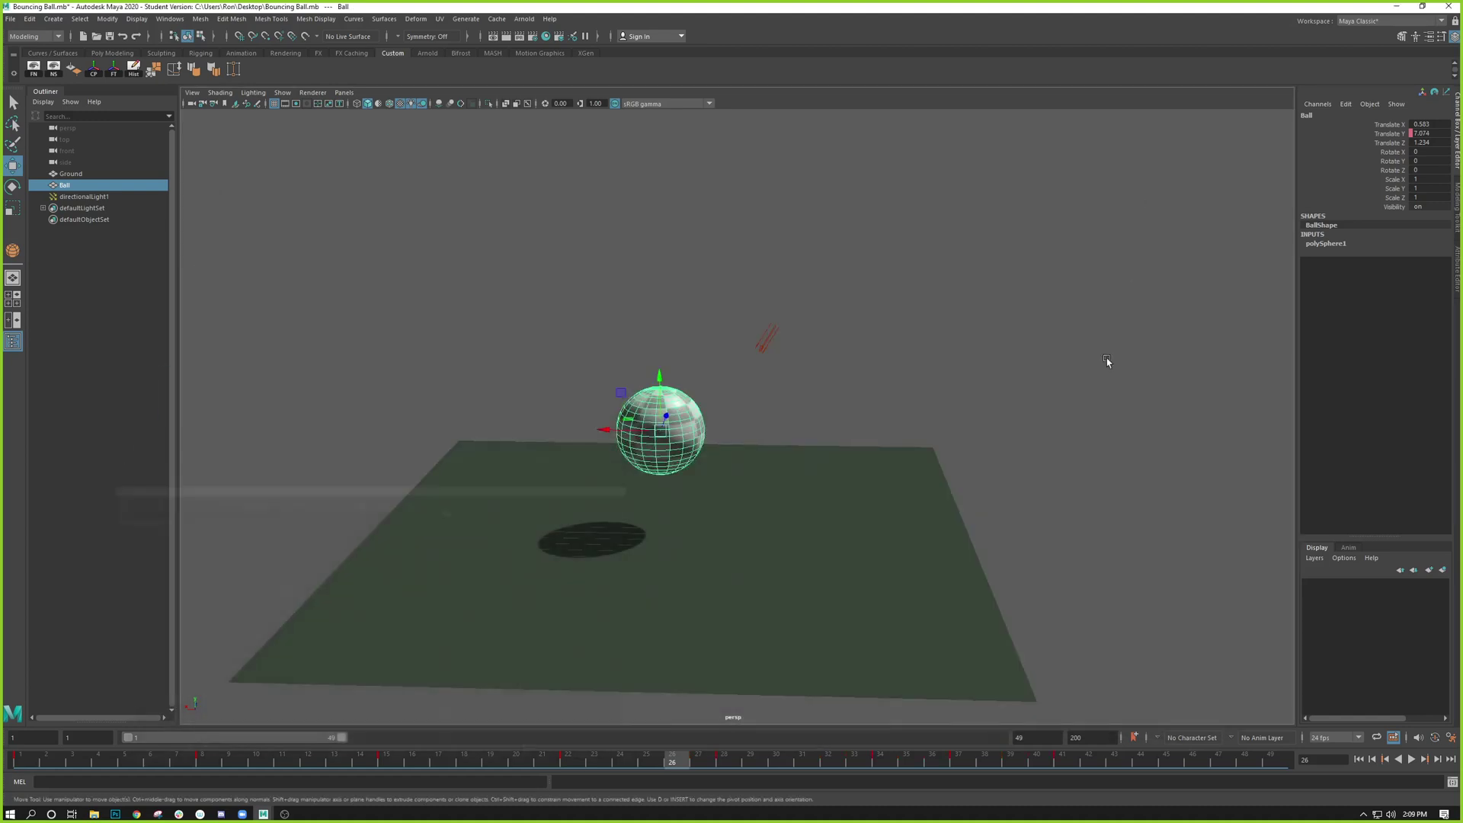
pyautogui.click(1358, 760)
pyautogui.click(1411, 760)
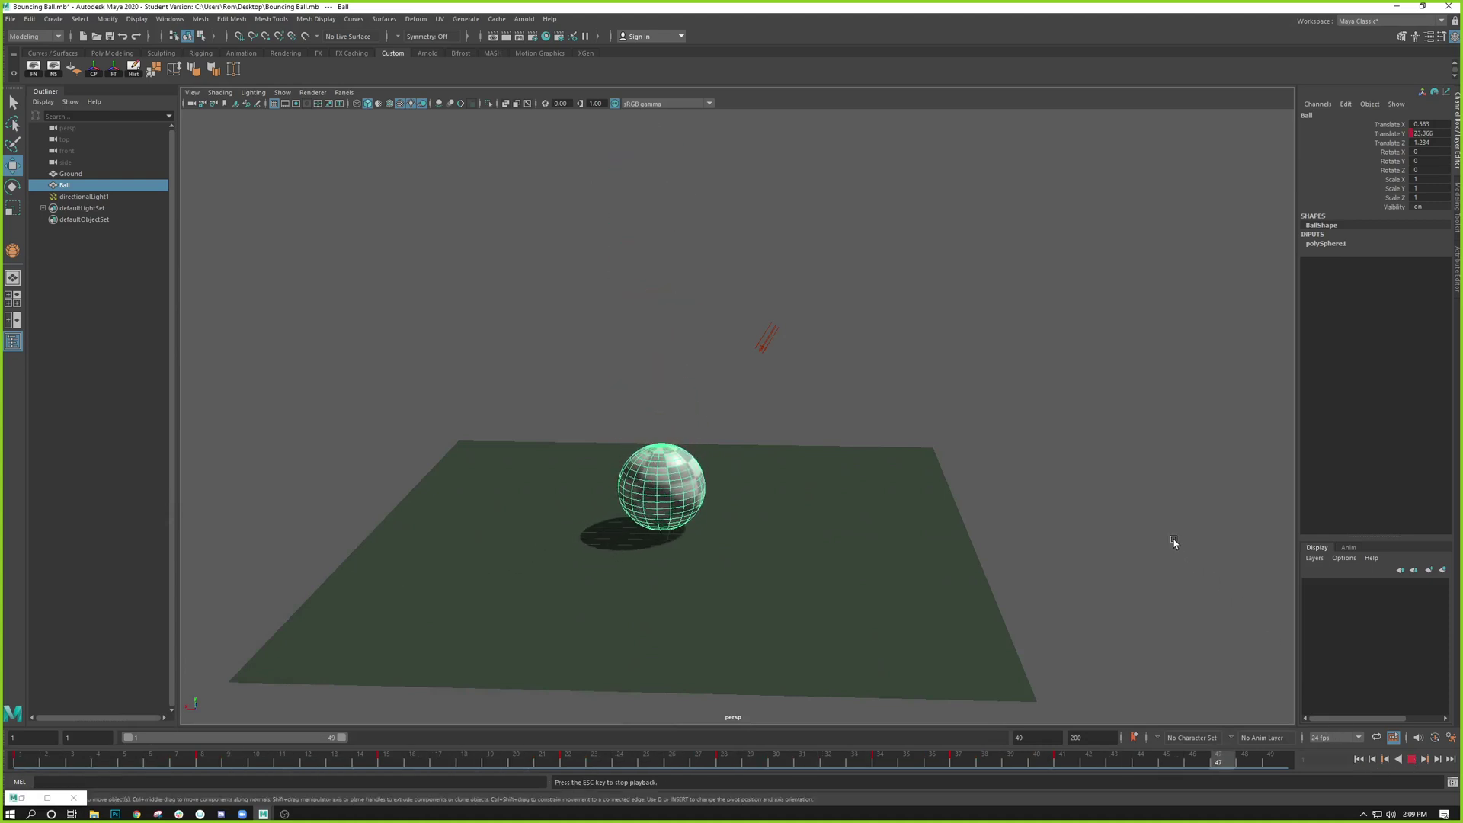
pyautogui.click(1107, 526)
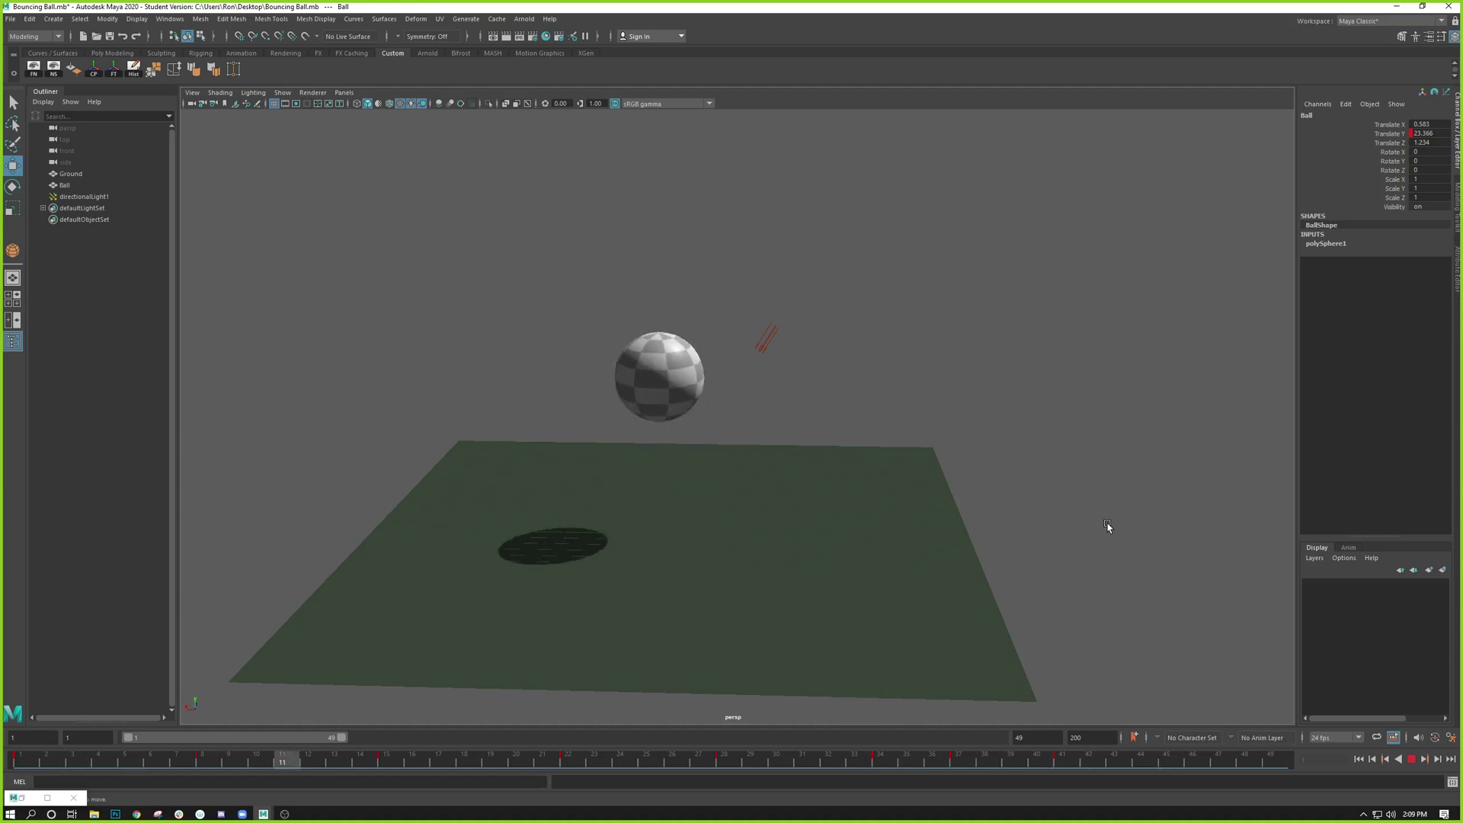
pyautogui.click(1412, 760)
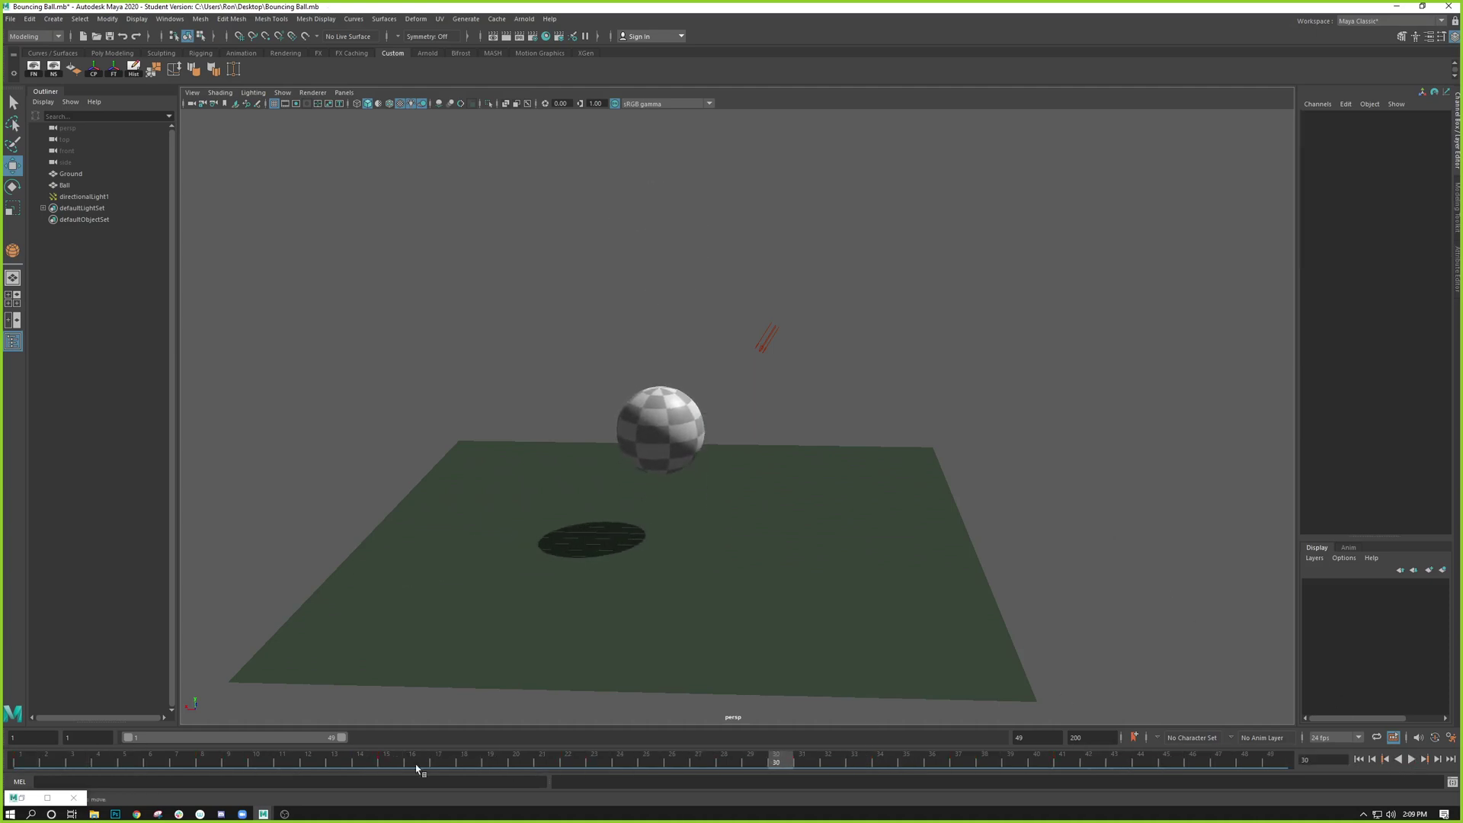
# - Restore the Graph Editor and undo the ball's deselection to bring back its Translate Y curve
pyautogui.click(22, 797)
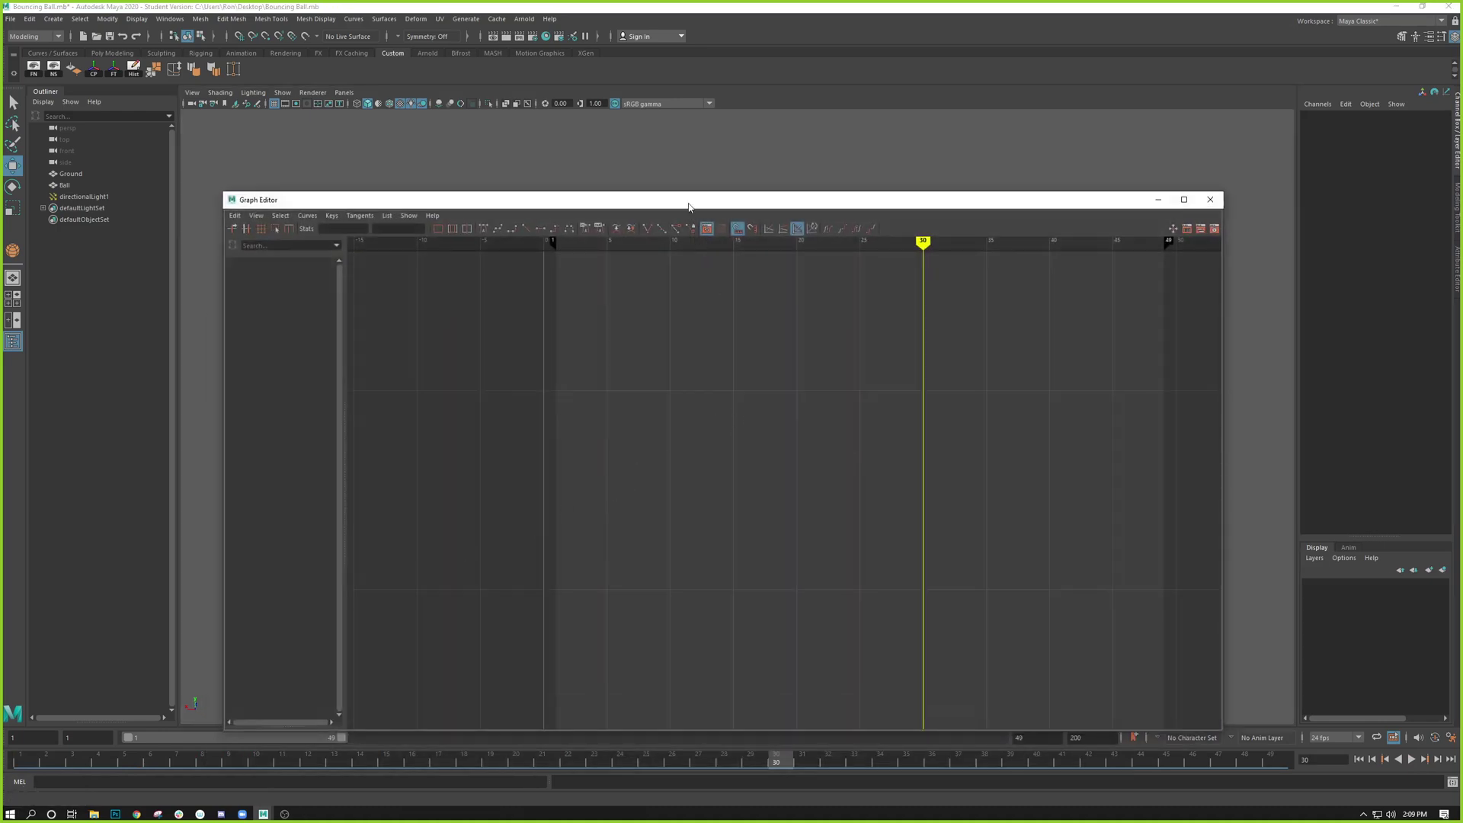
pyautogui.moveTo(690, 199); pyautogui.dragTo(691, 162)
pyautogui.hotkey('ctrl', 'z')
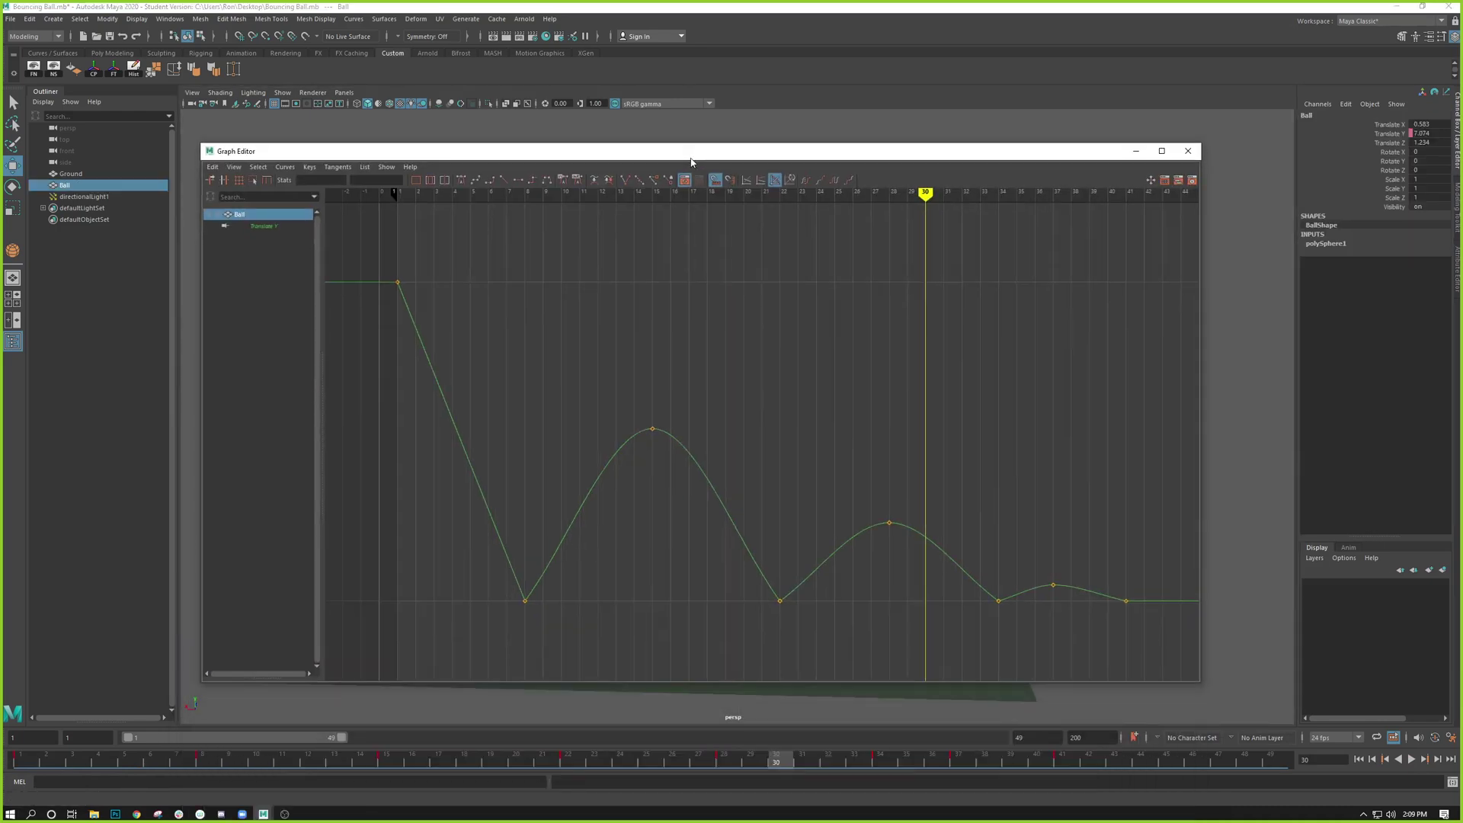
# - Select the Translate Y key at the first bounce's peak and examine its frame and value
pyautogui.moveTo(611, 418); pyautogui.dragTo(1145, 711)
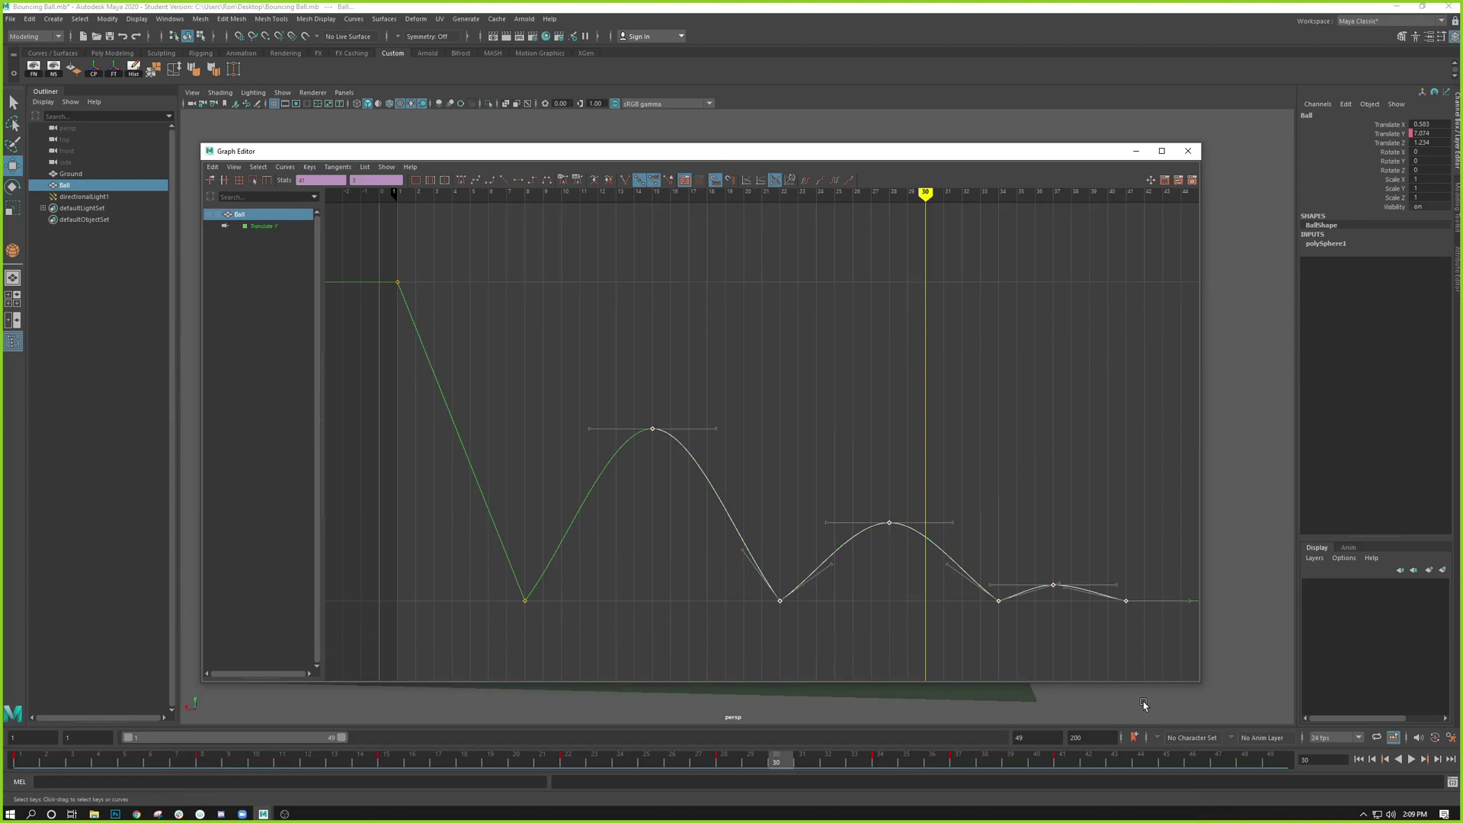
pyautogui.moveTo(713, 382); pyautogui.dragTo(624, 533)
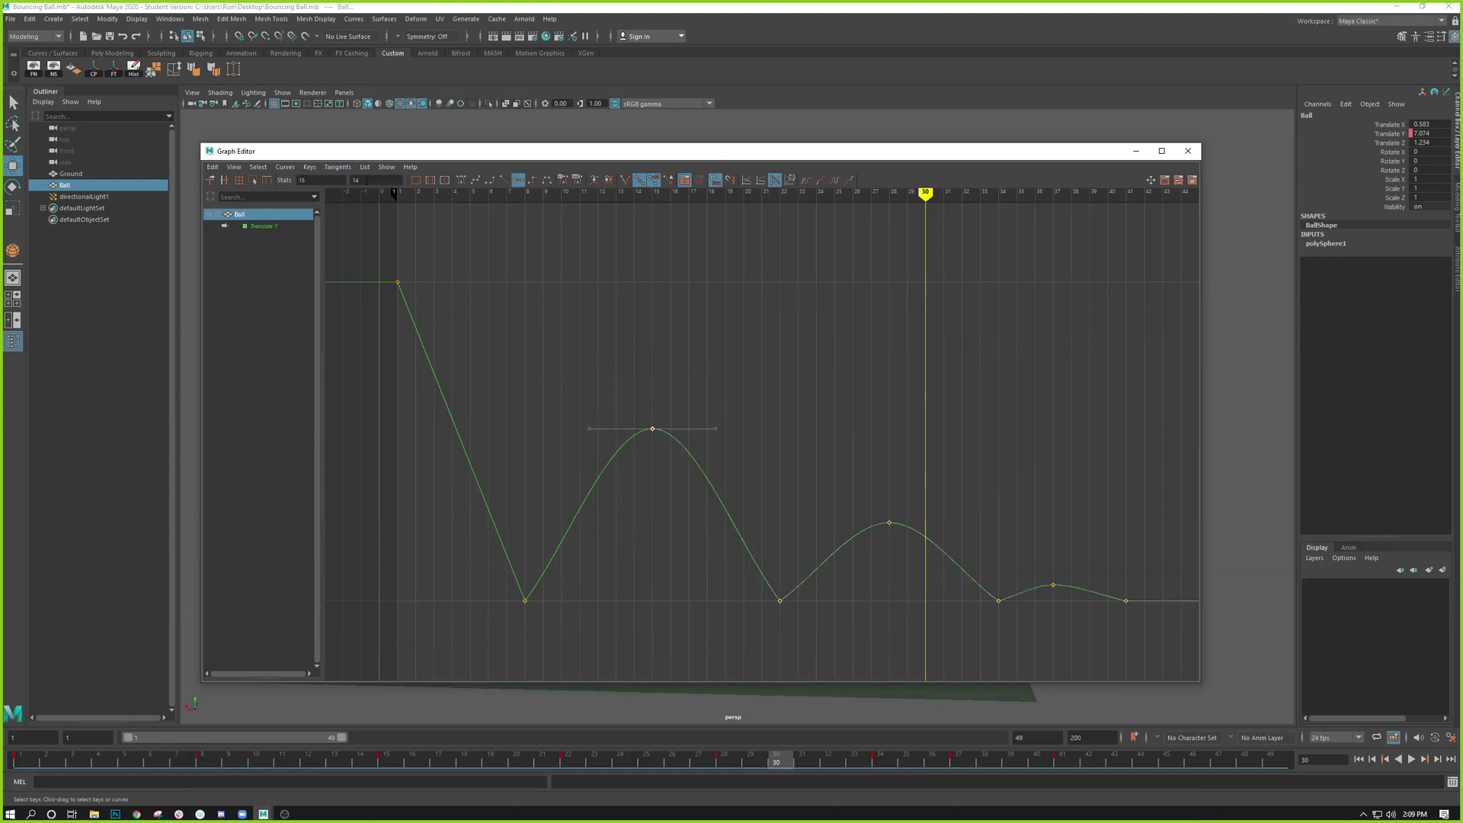
pyautogui.doubleClick(314, 180)
pyautogui.click(367, 180)
pyautogui.click(285, 166)
pyautogui.click(285, 167)
# - Move the Graph Editor off the viewport, set the current time to frame 1, and bring the editor back
pyautogui.moveTo(920, 157); pyautogui.dragTo(846, 654)
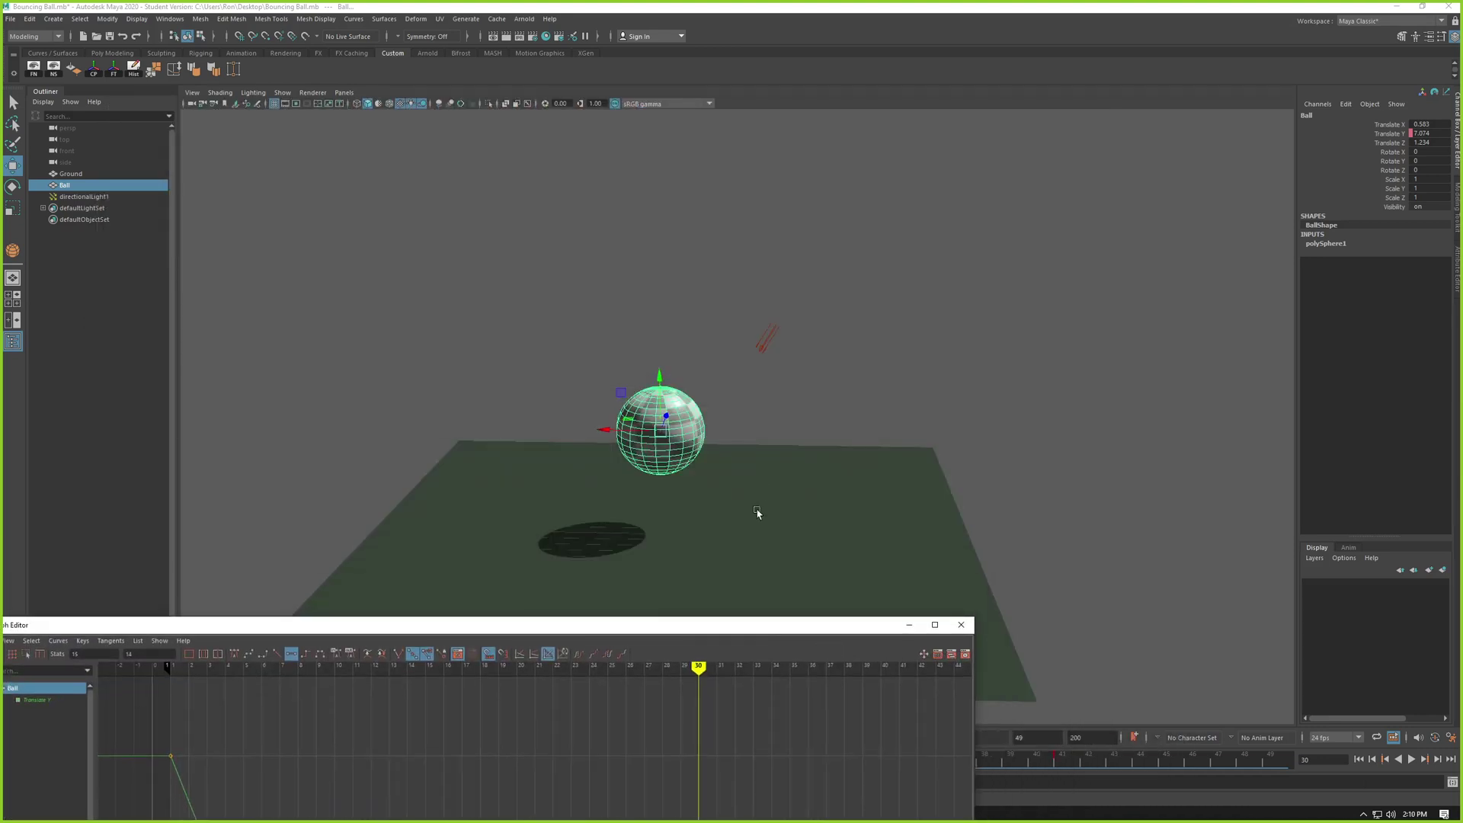
pyautogui.moveTo(745, 627); pyautogui.dragTo(13, 66)
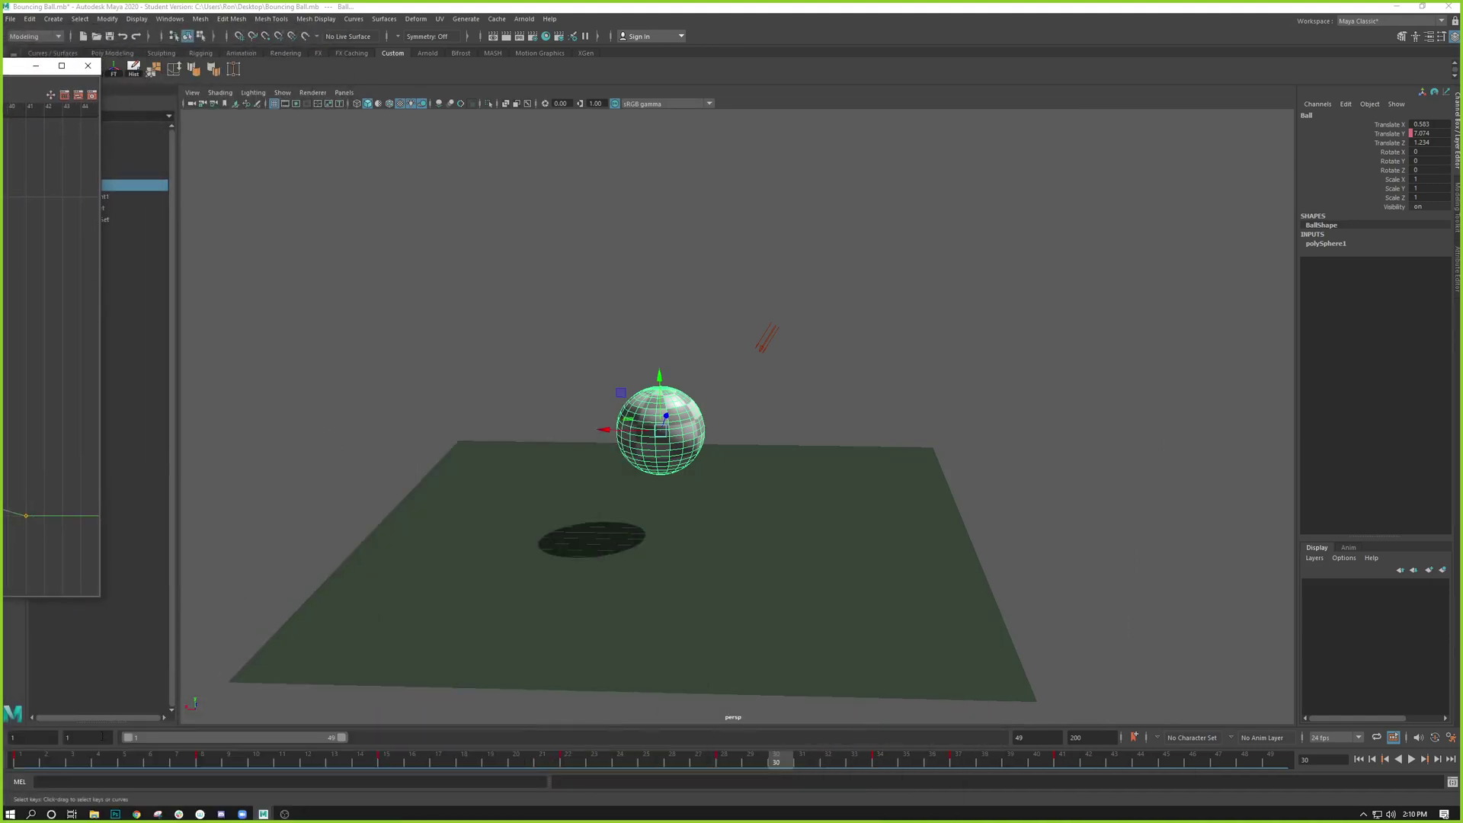
pyautogui.moveTo(26, 761)
pyautogui.mouseDown()
pyautogui.moveTo(330, 761)
pyautogui.moveTo(20, 762)
pyautogui.mouseUp()
pyautogui.moveTo(3, 66); pyautogui.dragTo(889, 106)
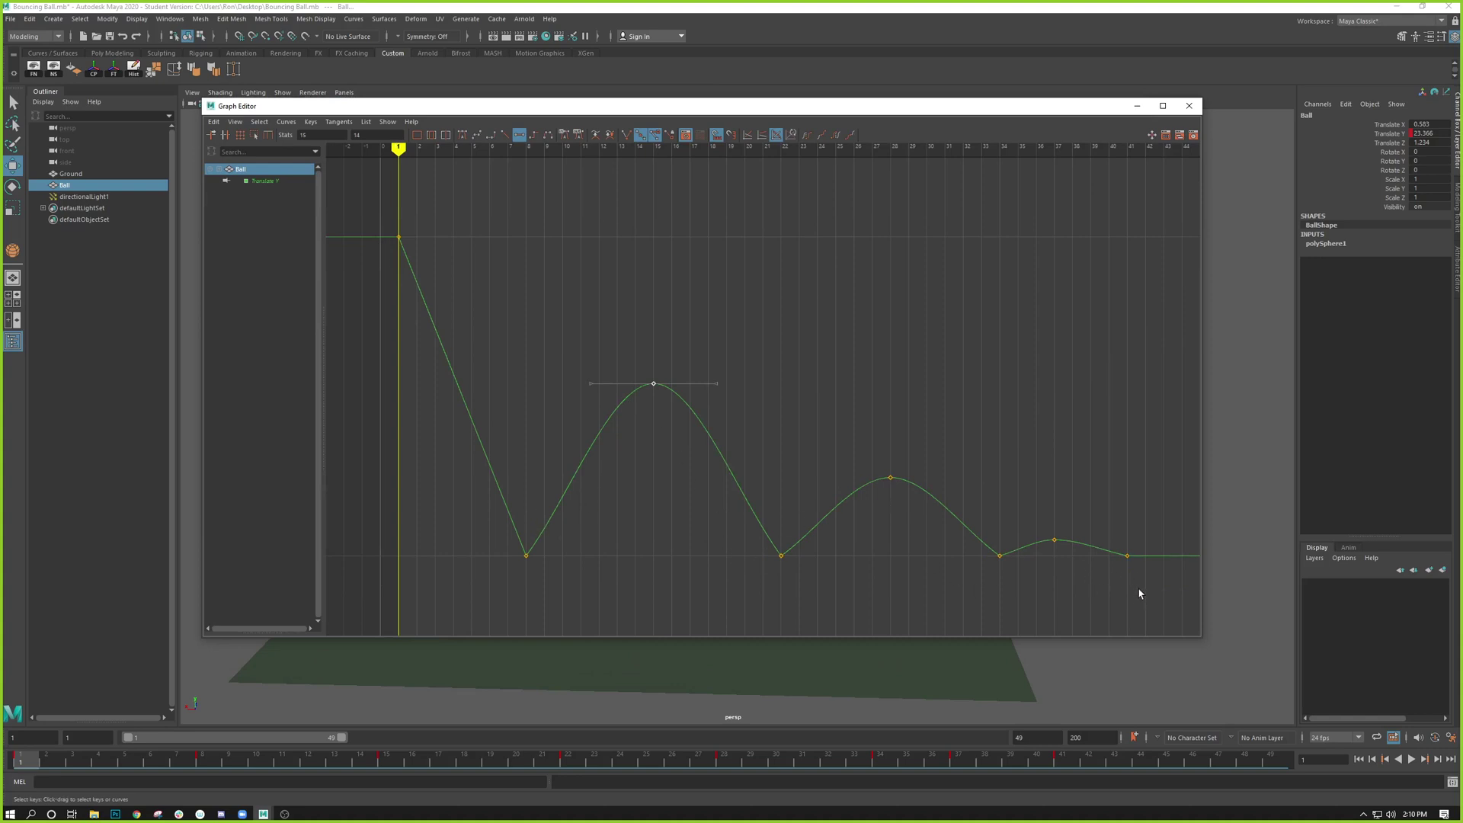
# - Make the Graph Editor window slightly taller and move it aside to uncover the ball in the viewport
pyautogui.moveTo(907, 106); pyautogui.dragTo(907, 122)
pyautogui.moveTo(353, 122); pyautogui.dragTo(353, 74)
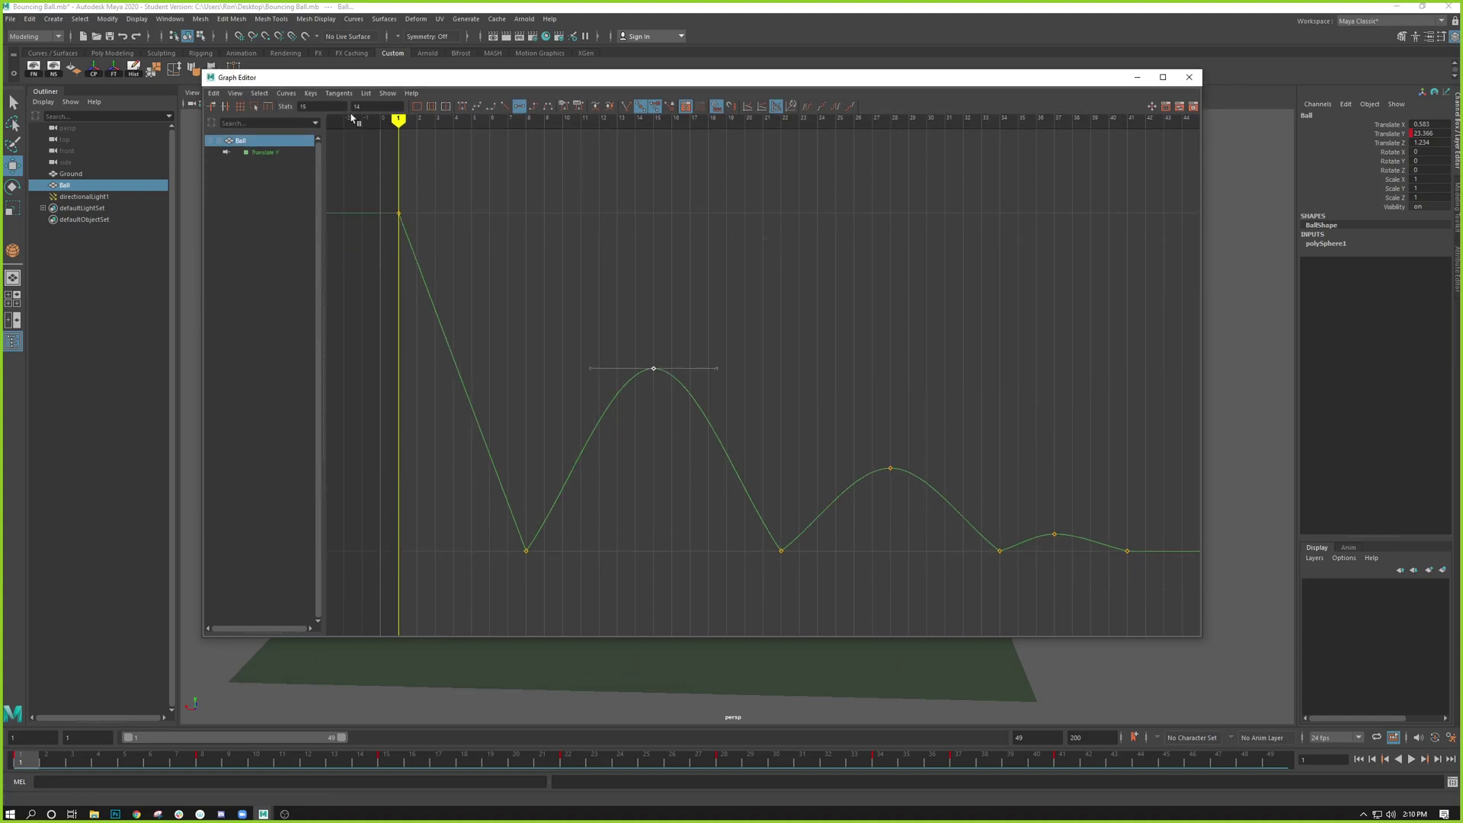
pyautogui.moveTo(558, 80); pyautogui.dragTo(551, 90)
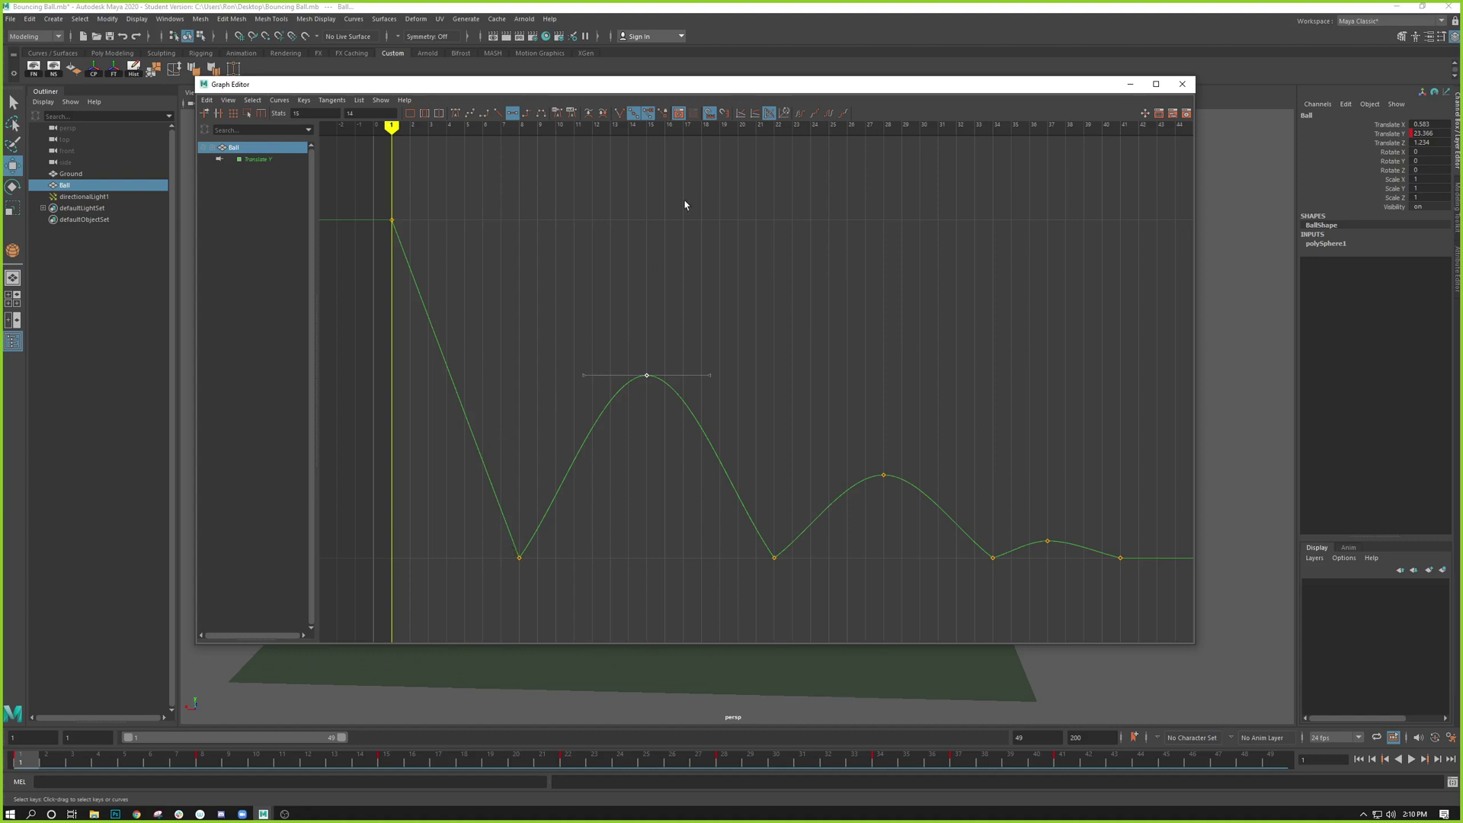
pyautogui.moveTo(645, 92); pyautogui.dragTo(0, 80)
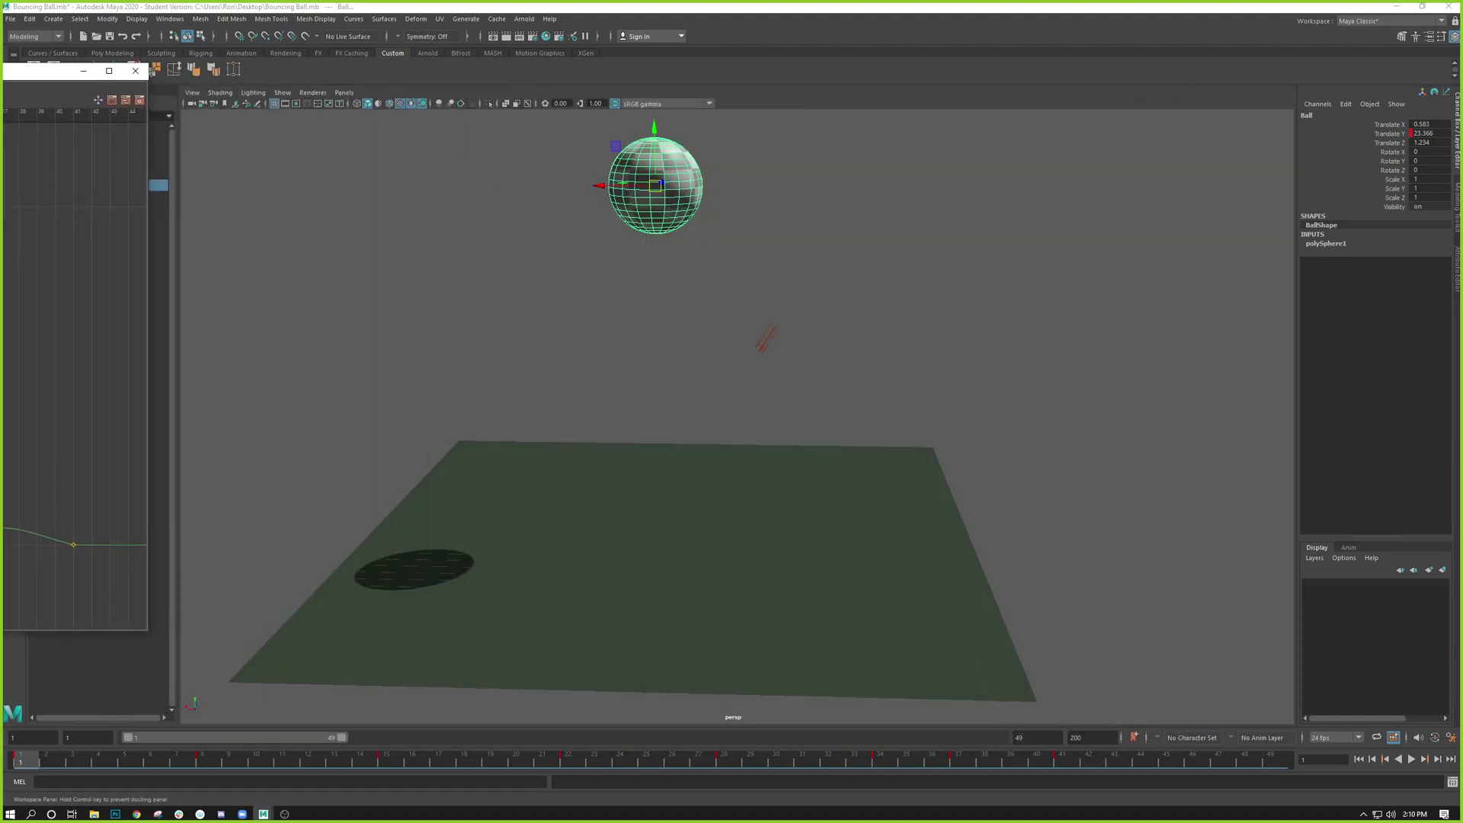